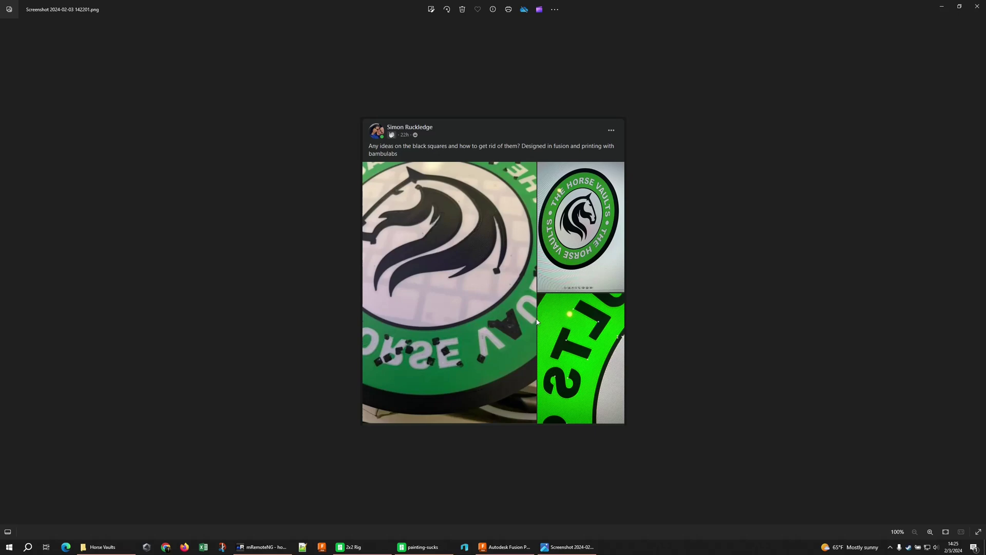
# - Zoom in on the next Horse Vaults print photo's stray black squares, then switch to Fusion
pyautogui.press('Right')
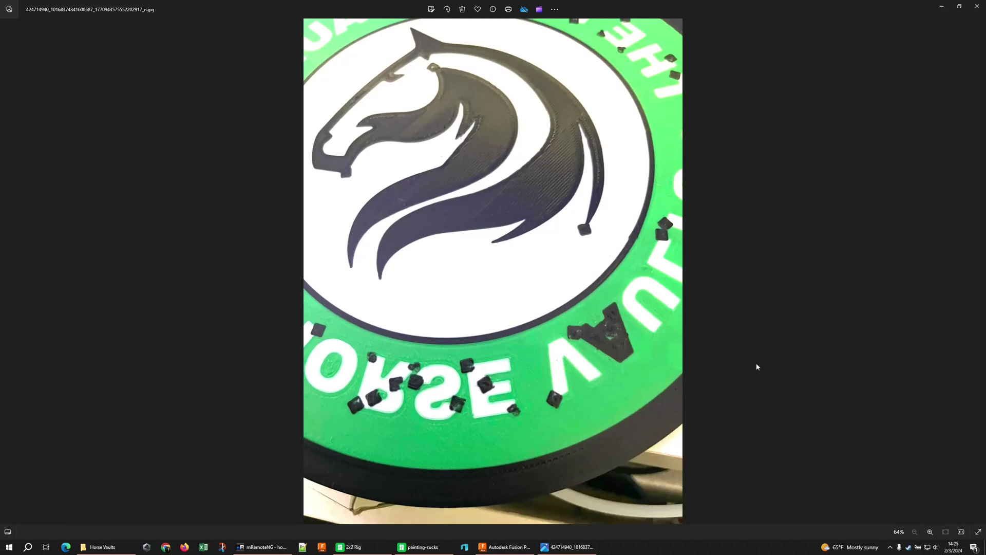
pyautogui.click(929, 533)
pyautogui.moveTo(639, 447); pyautogui.dragTo(392, 389)
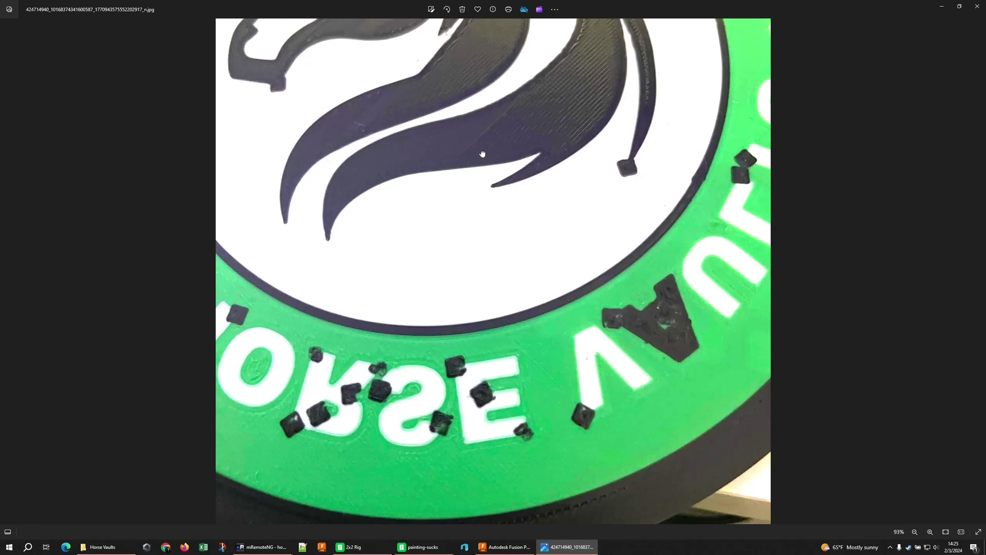
pyautogui.moveTo(482, 154); pyautogui.dragTo(536, 365)
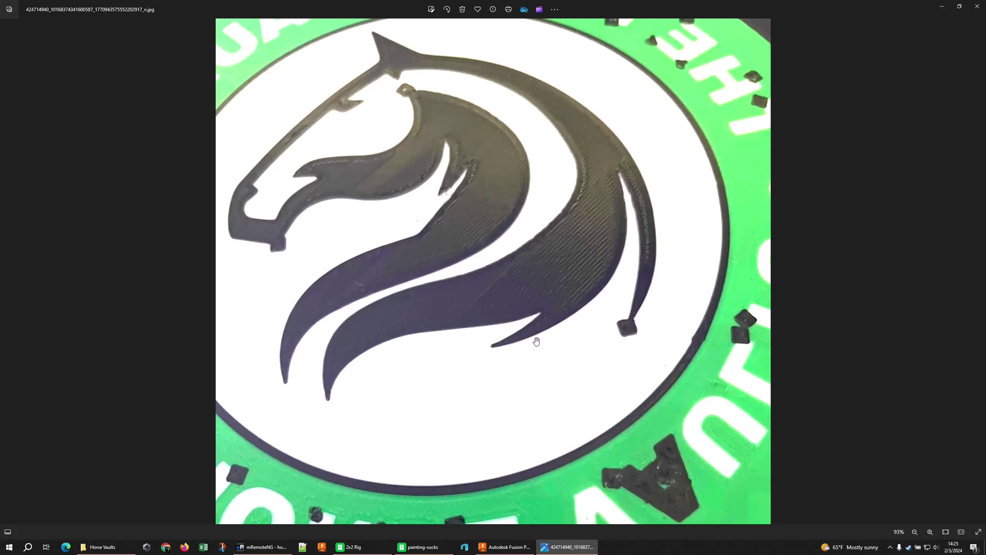
pyautogui.click(504, 549)
# - Expand the coin's Bodies list and hide Back Box Black to reveal the face layers
pyautogui.keyDown('shift'); pyautogui.moveTo(300, 394); pyautogui.dragTo(307, 345, button='middle'); pyautogui.keyUp('shift')
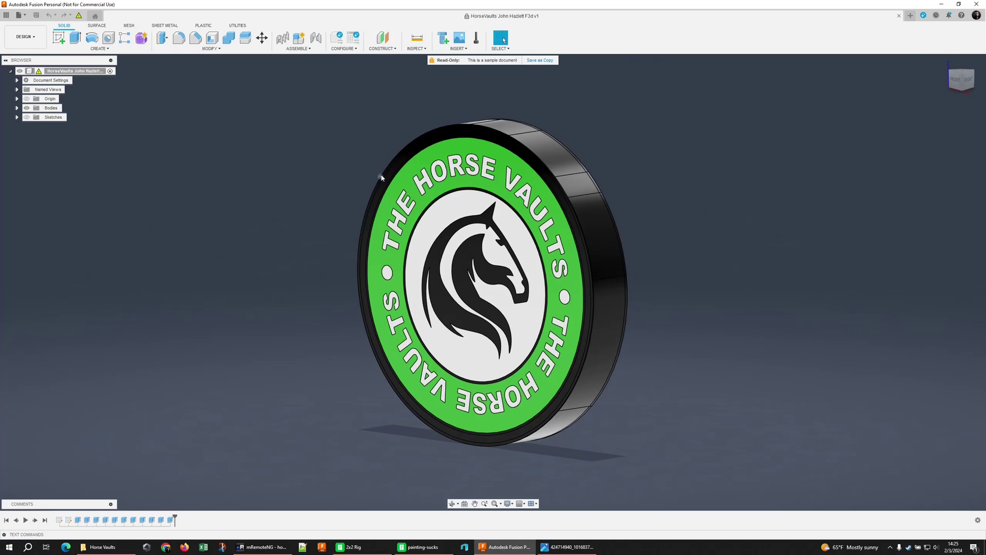
pyautogui.keyDown('shift'); pyautogui.moveTo(652, 292); pyautogui.dragTo(699, 332, button='middle'); pyautogui.keyUp('shift')
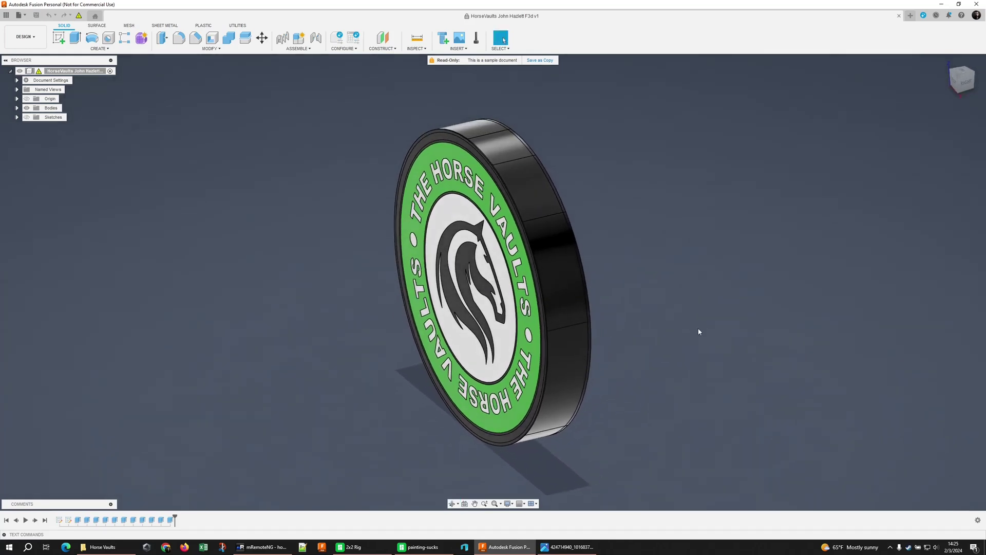
pyautogui.click(17, 108)
pyautogui.keyDown('shift'); pyautogui.moveTo(364, 220); pyautogui.dragTo(345, 214, button='middle'); pyautogui.keyUp('shift')
pyautogui.click(35, 91)
pyautogui.click(34, 89)
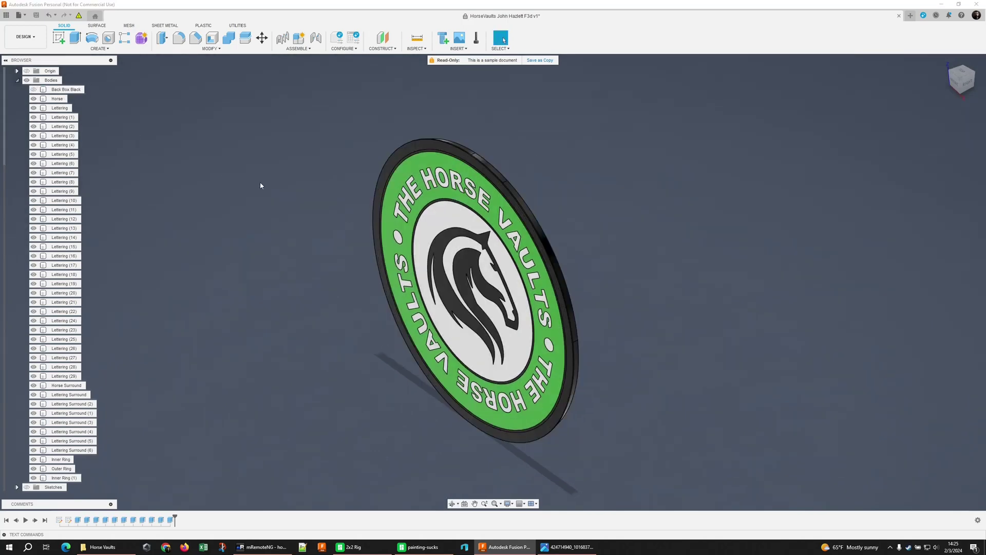
pyautogui.keyDown('shift'); pyautogui.moveTo(260, 181); pyautogui.dragTo(216, 182, button='middle'); pyautogui.keyUp('shift')
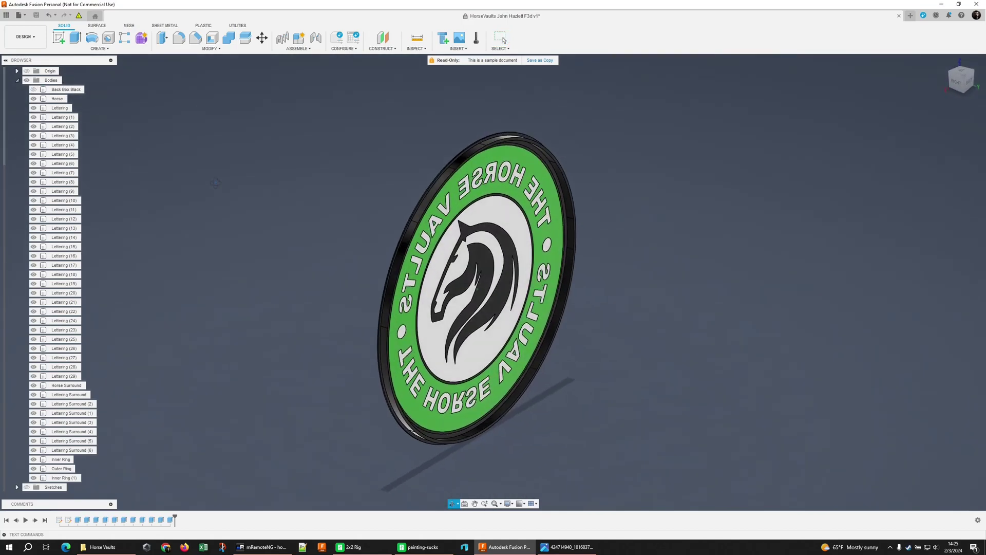
pyautogui.press('Escape')
pyautogui.scroll(5, 378, 216)
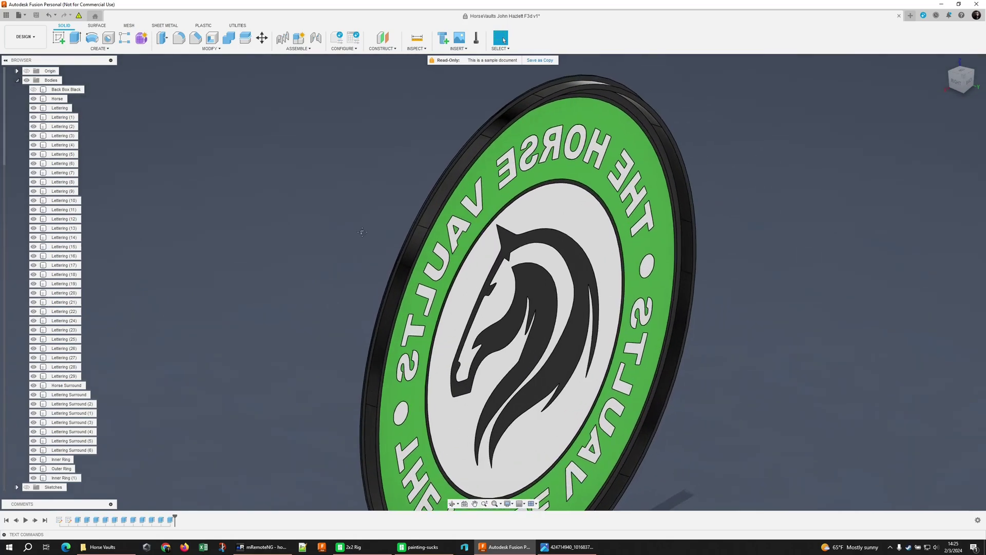
# - Measure the gap between the green ring face and the adjacent face layer
pyautogui.click(417, 38)
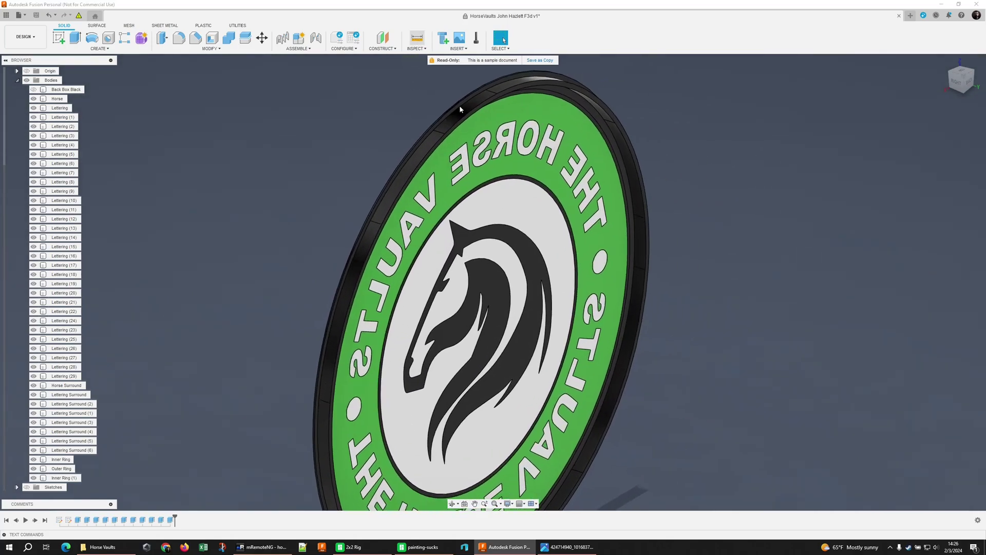
pyautogui.click(480, 131)
pyautogui.keyDown('shift'); pyautogui.moveTo(384, 120); pyautogui.dragTo(429, 250, button='middle'); pyautogui.keyUp('shift')
pyautogui.click(429, 250)
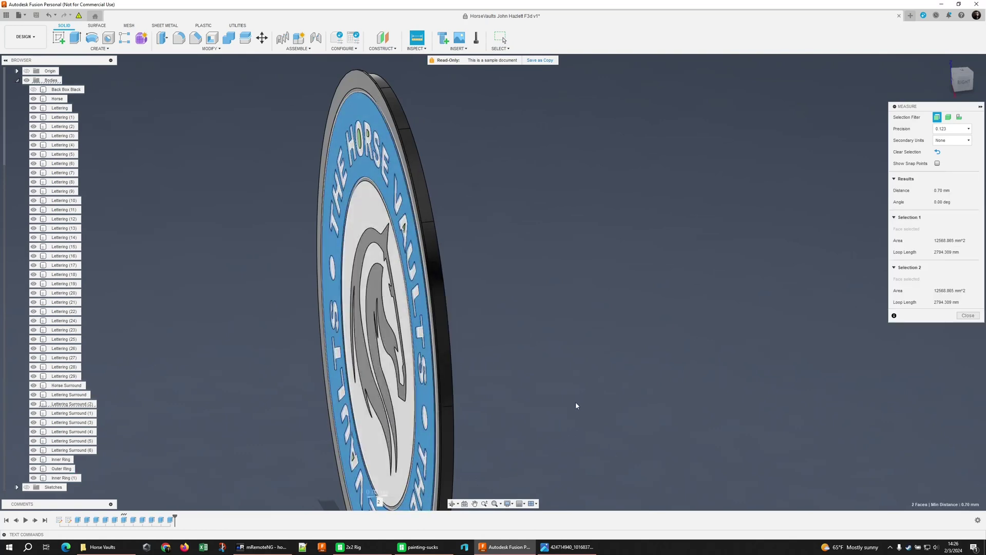
pyautogui.keyDown('shift'); pyautogui.moveTo(612, 407); pyautogui.dragTo(493, 355, button='middle'); pyautogui.keyUp('shift')
pyautogui.click(420, 285)
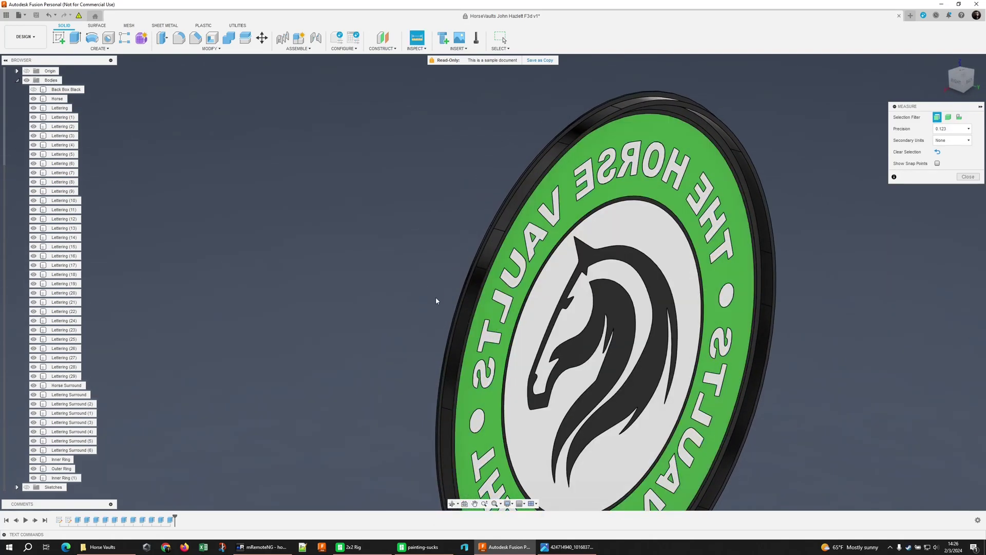
# - Measure between the Inner Ring and Outer Ring faces, then clear the selection
pyautogui.keyDown('shift'); pyautogui.moveTo(436, 301); pyautogui.dragTo(375, 249, button='middle'); pyautogui.keyUp('shift')
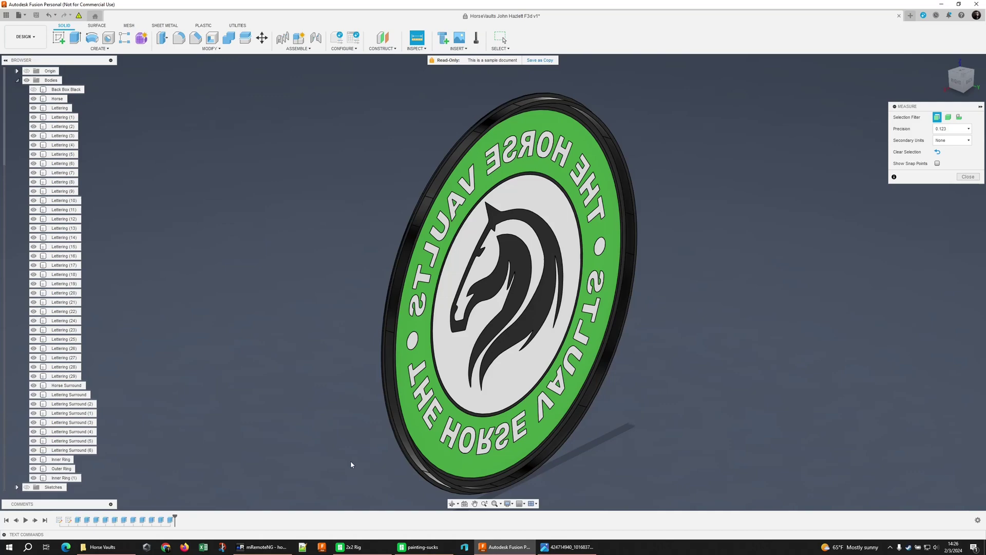
pyautogui.keyDown('shift'); pyautogui.moveTo(310, 409); pyautogui.dragTo(365, 396, button='middle'); pyautogui.keyUp('shift')
pyautogui.scroll(5, 411, 231)
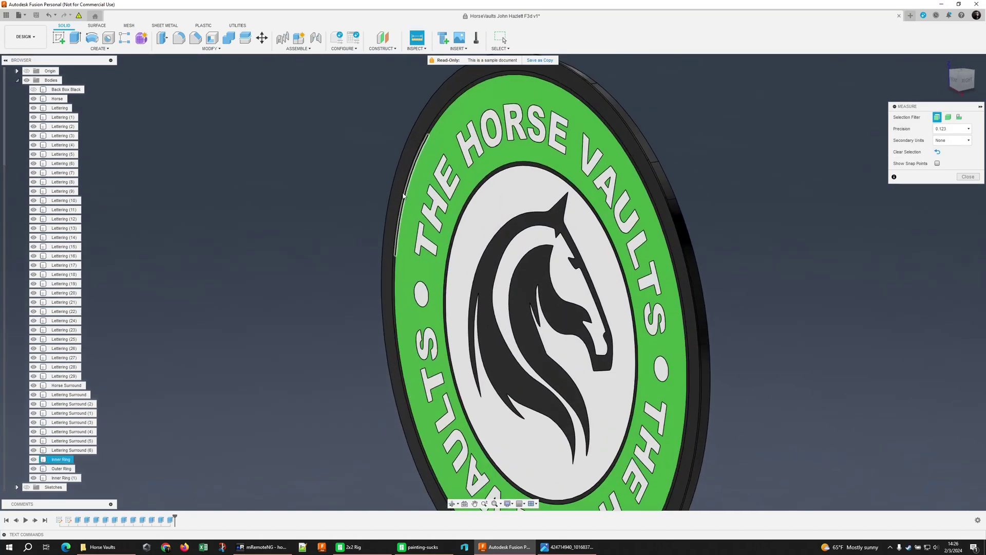
pyautogui.scroll(6, 414, 202)
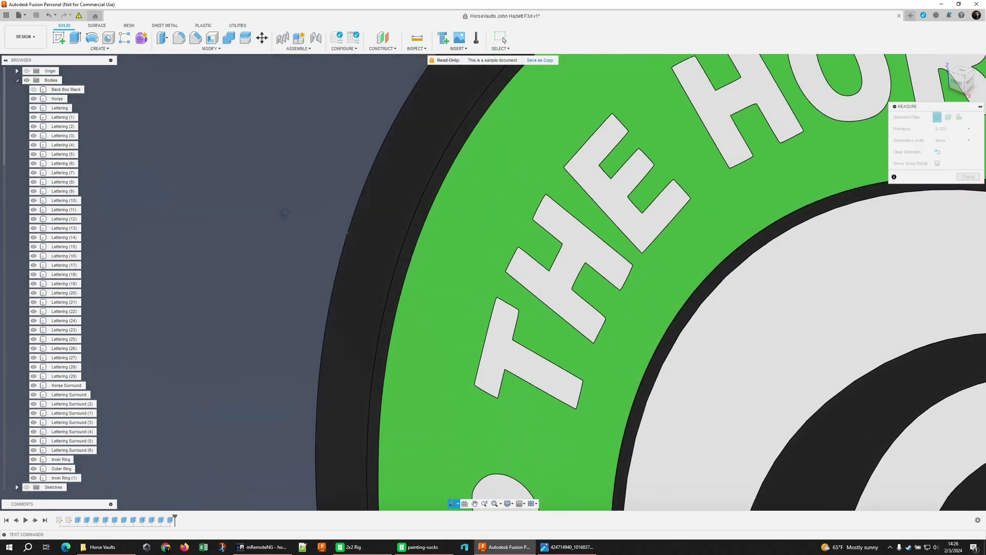
pyautogui.scroll(-3, 426, 243)
pyautogui.click(422, 227)
pyautogui.click(399, 234)
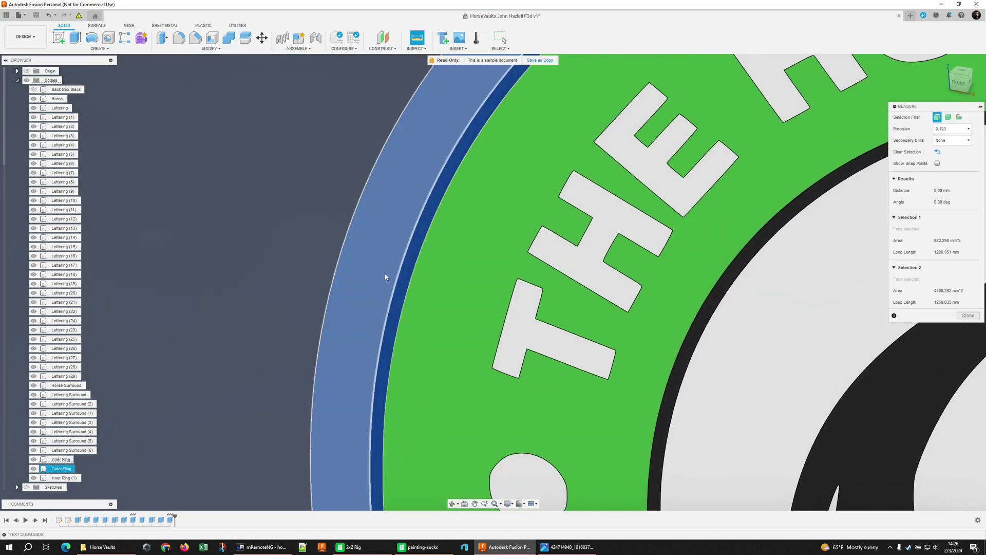
pyautogui.scroll(-6, 390, 287)
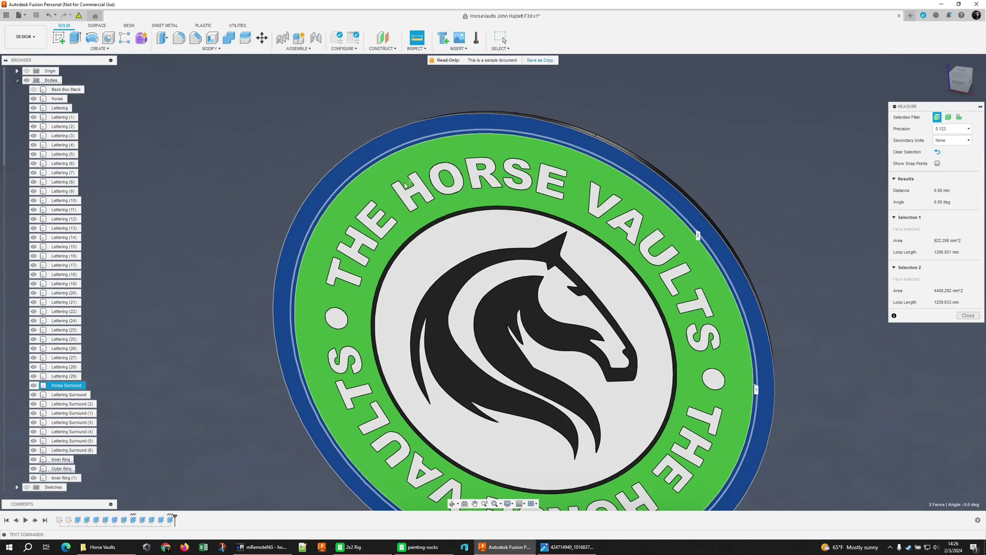
pyautogui.click(819, 371)
pyautogui.scroll(-3, 824, 396)
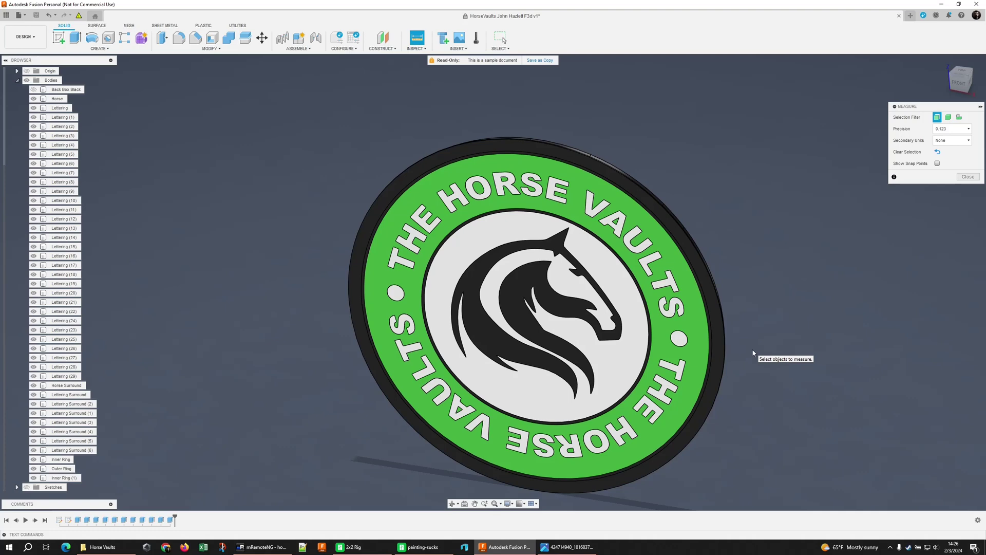
pyautogui.moveTo(753, 353); pyautogui.dragTo(691, 330, button='middle')
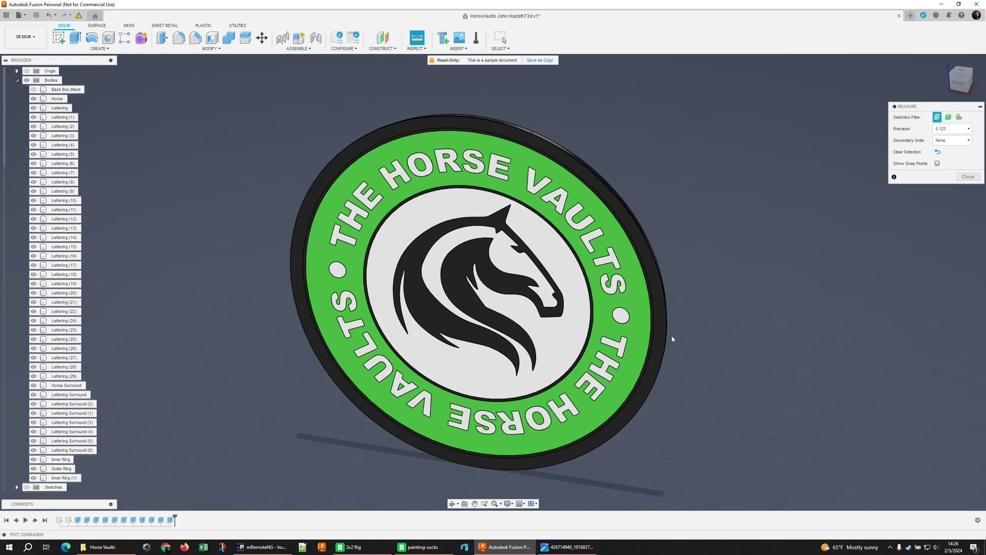
# - In Bambu Studio's Prepare view, select the Horse Vaults coin and inspect its colour painting
pyautogui.click(430, 549)
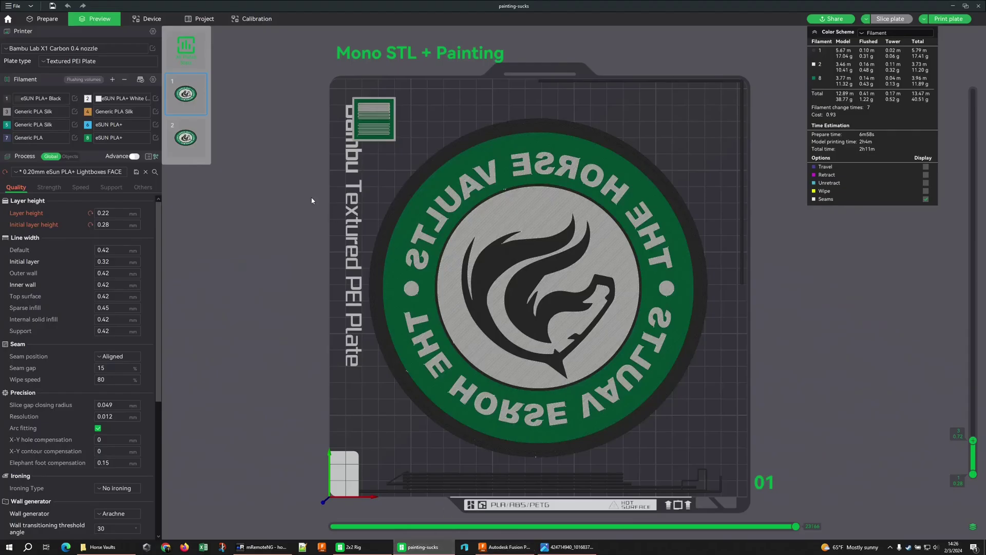
pyautogui.click(47, 19)
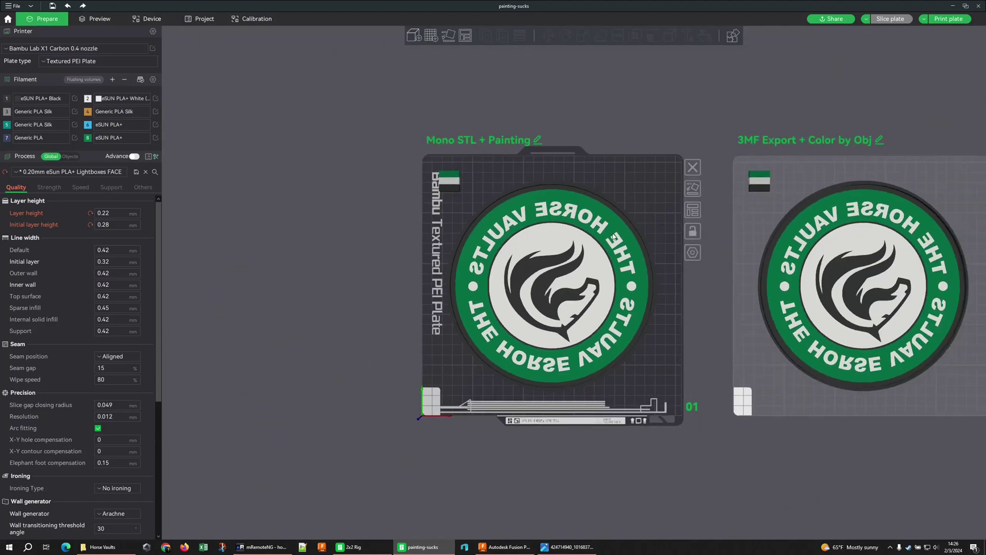
pyautogui.scroll(1, 460, 208)
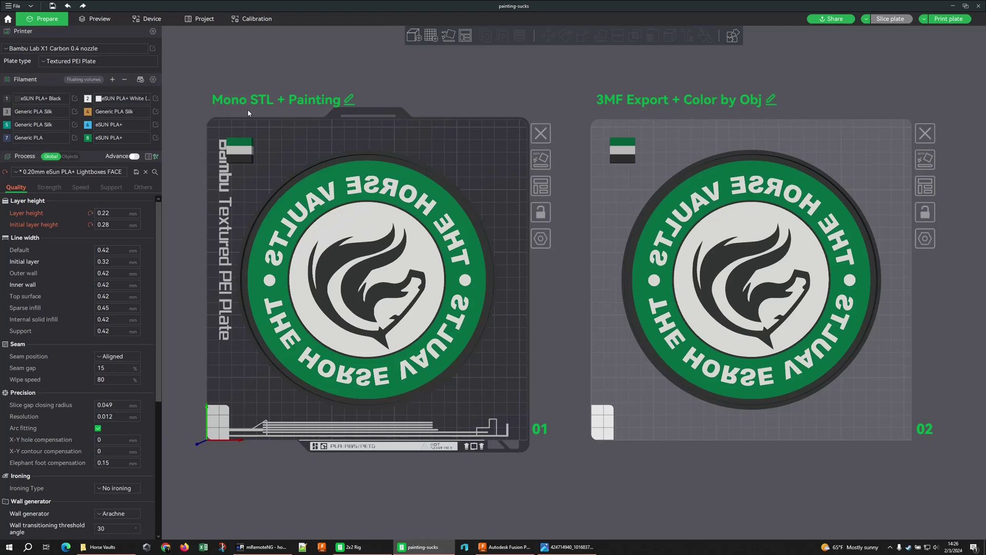
pyautogui.scroll(3, 498, 165)
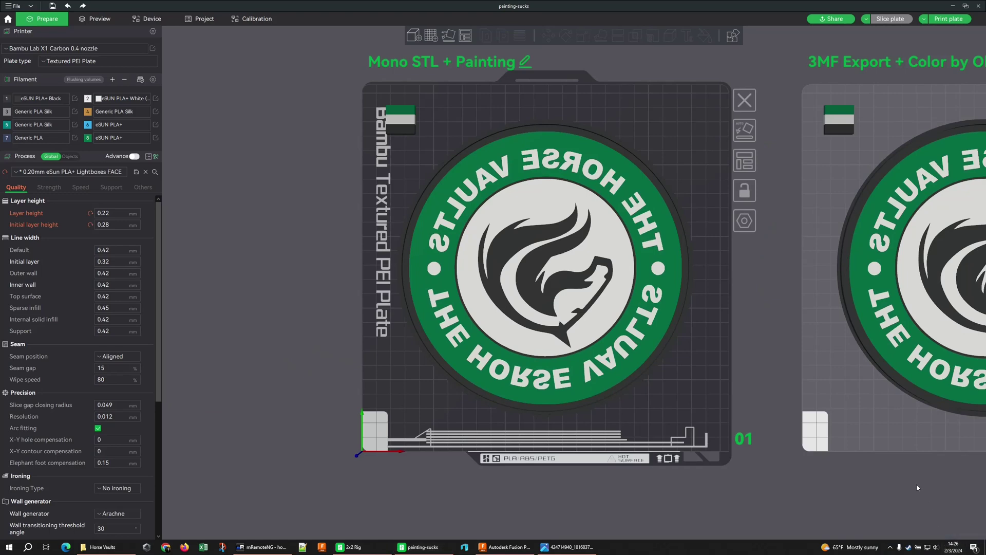
pyautogui.scroll(-5, 701, 302)
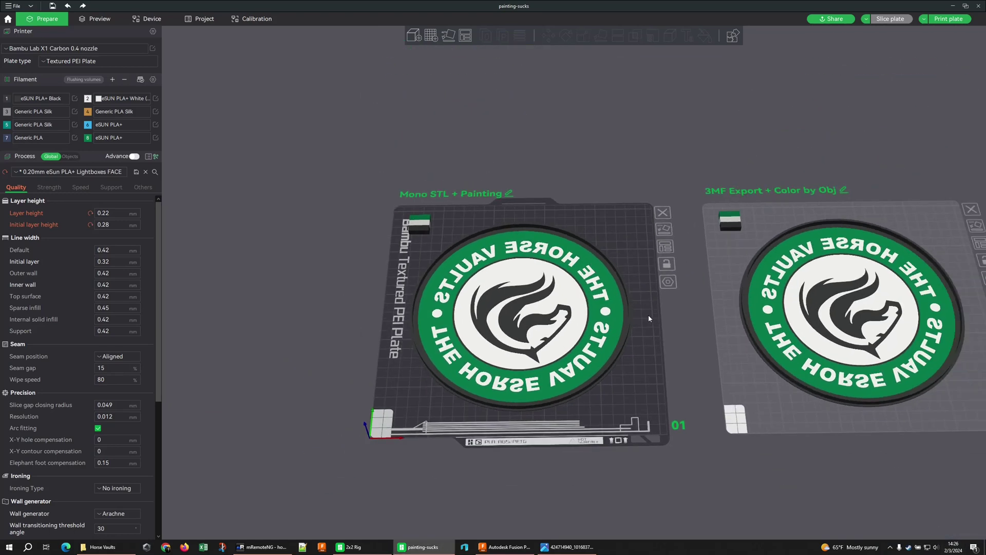
pyautogui.scroll(3, 648, 318)
pyautogui.click(296, 211)
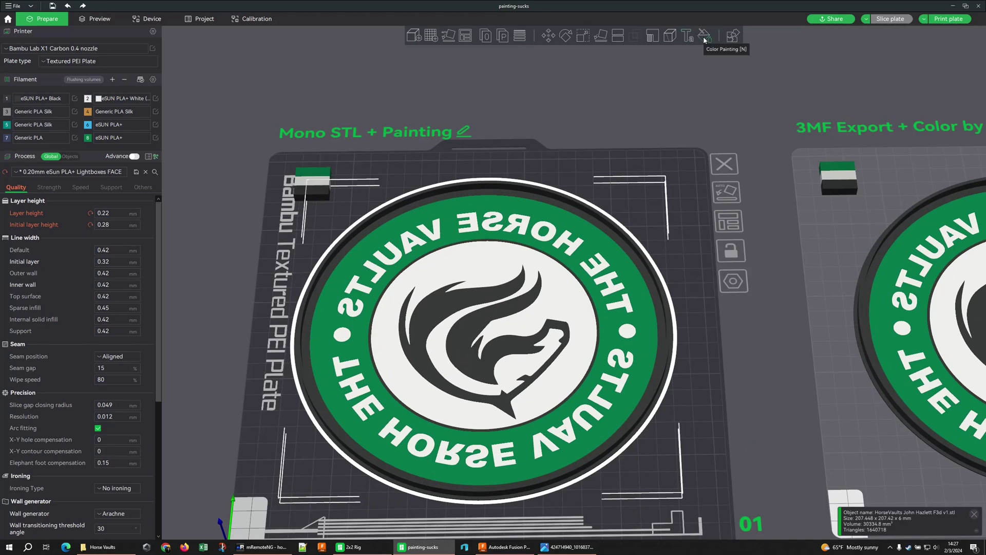
pyautogui.press('n')
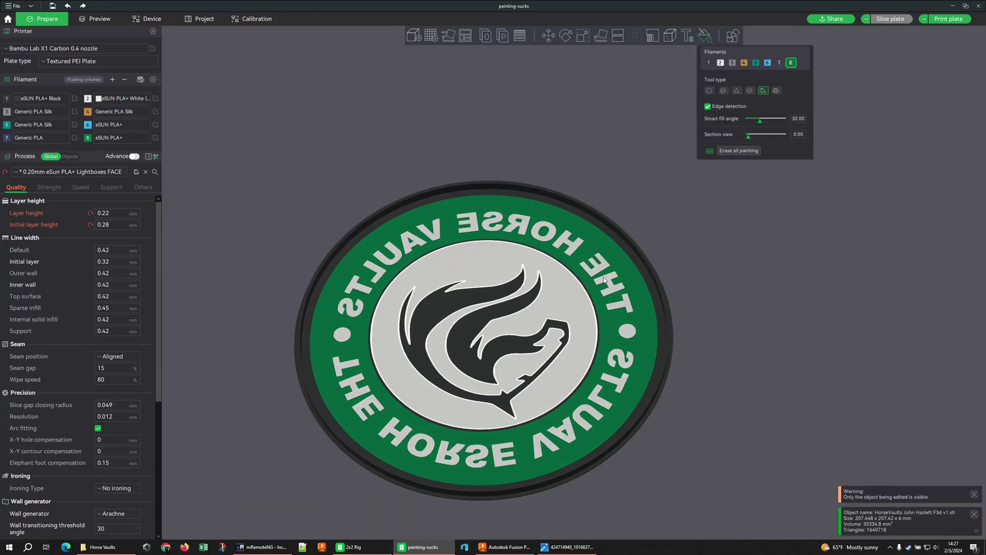
pyautogui.moveTo(740, 285); pyautogui.dragTo(730, 326)
pyautogui.scroll(2, 666, 194)
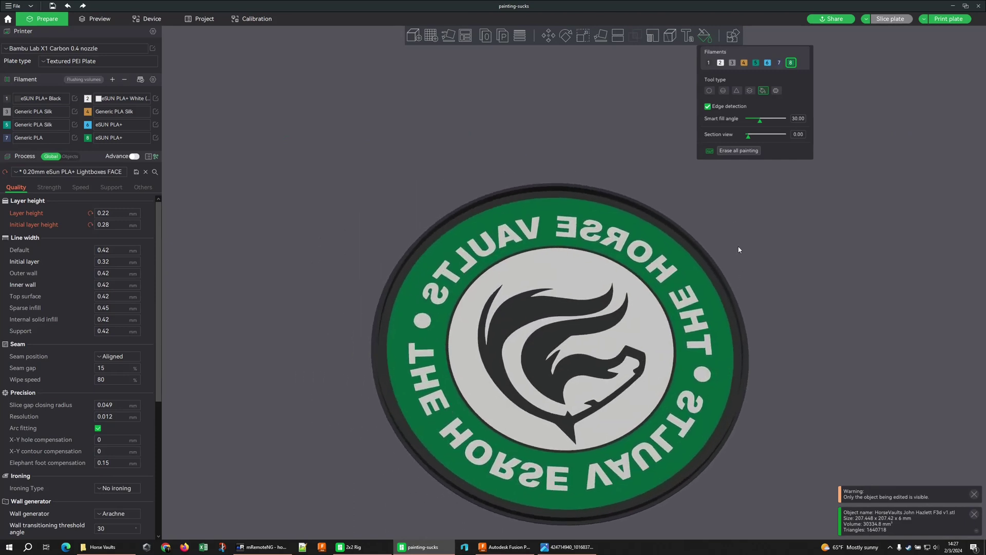
pyautogui.scroll(-3, 710, 236)
pyautogui.scroll(3, 623, 163)
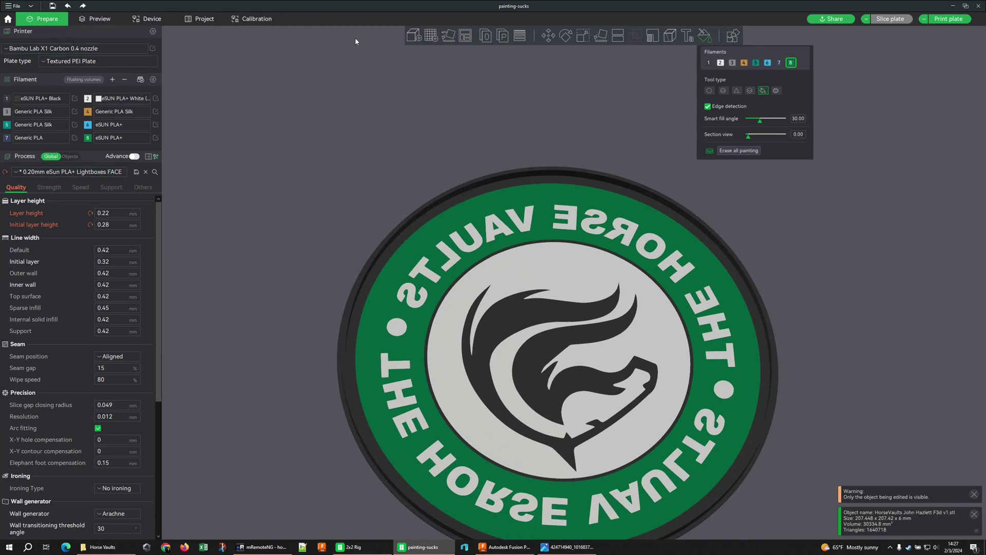
pyautogui.moveTo(628, 82); pyautogui.dragTo(633, 88)
pyautogui.click(705, 36)
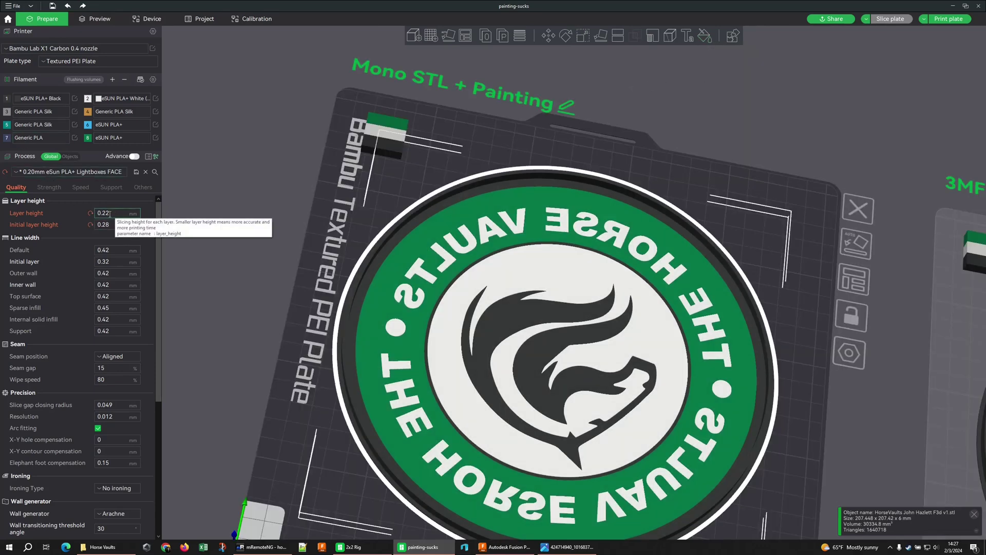
# - Confirm 0.22 mm layer height and 0.28 mm initial layer height, then deselect the model
pyautogui.click(99, 226)
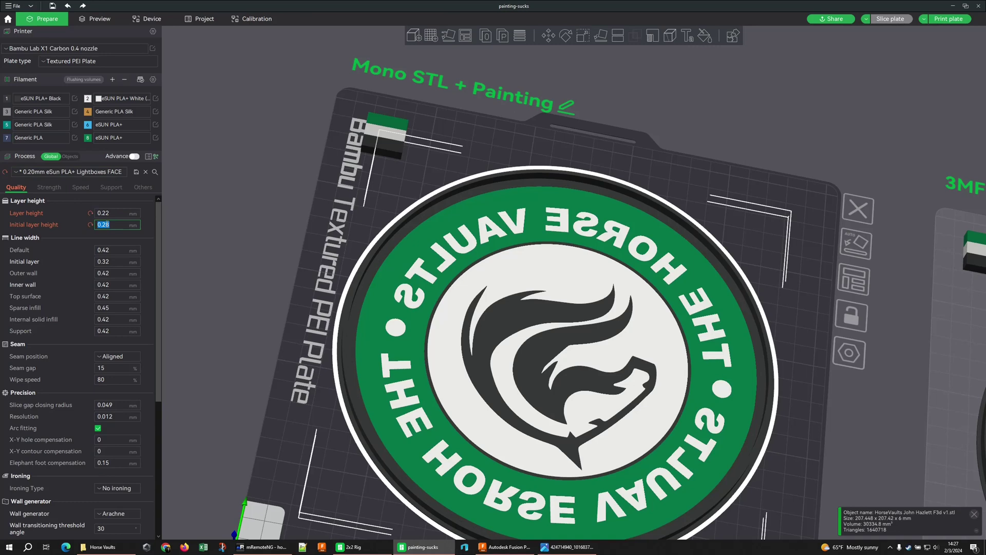
pyautogui.doubleClick(110, 213)
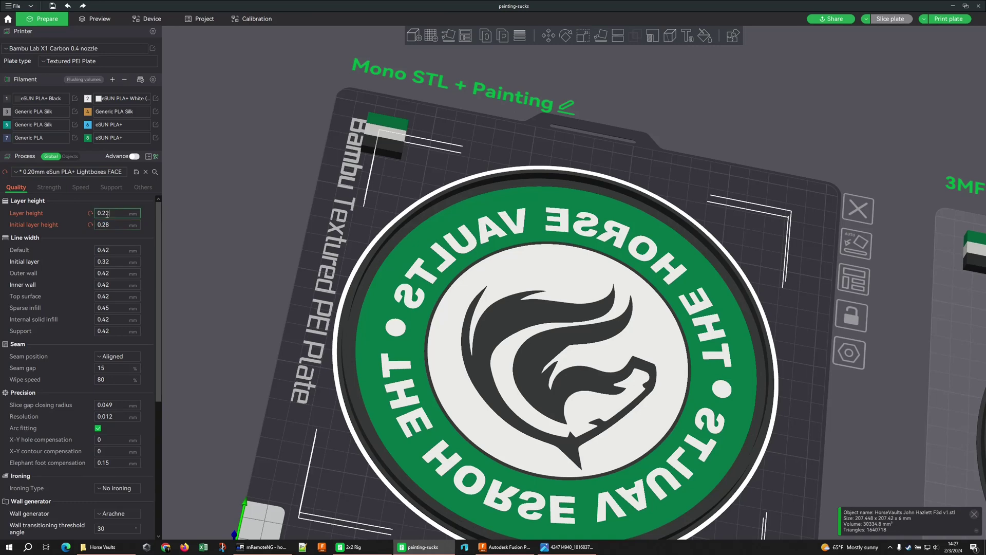
pyautogui.click(311, 267)
pyautogui.scroll(5, 244, 224)
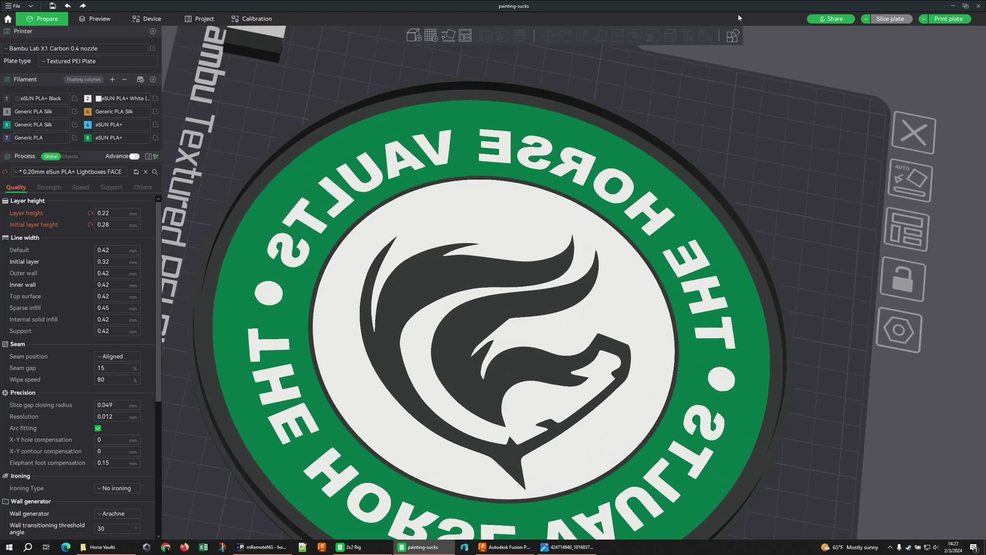
# - Preview the sliced plate coloured by Line Type, then switch back to Filament
pyautogui.click(107, 25)
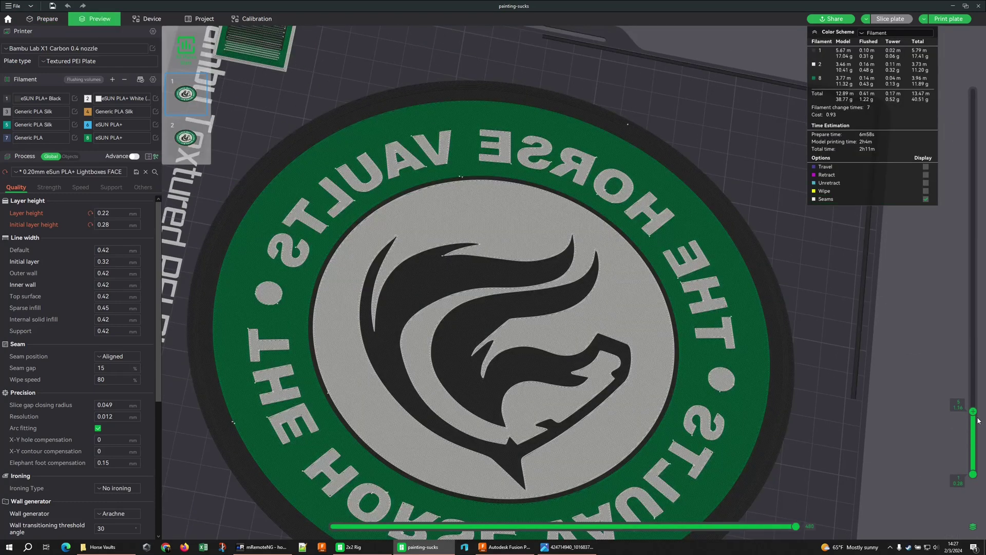
pyautogui.scroll(-2, 976, 419)
pyautogui.click(894, 33)
pyautogui.click(895, 44)
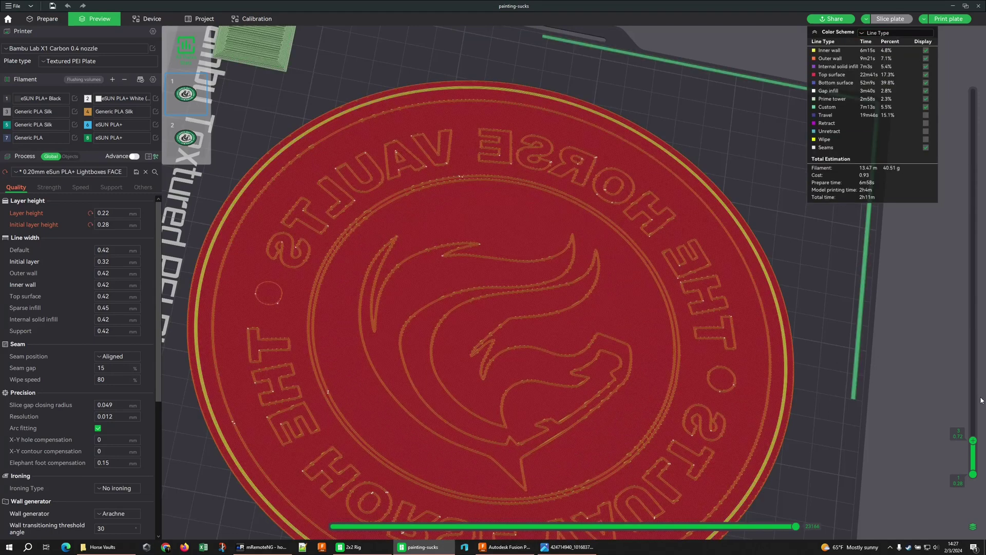
pyautogui.scroll(-1, 967, 416)
pyautogui.scroll(1, 966, 415)
pyautogui.click(898, 34)
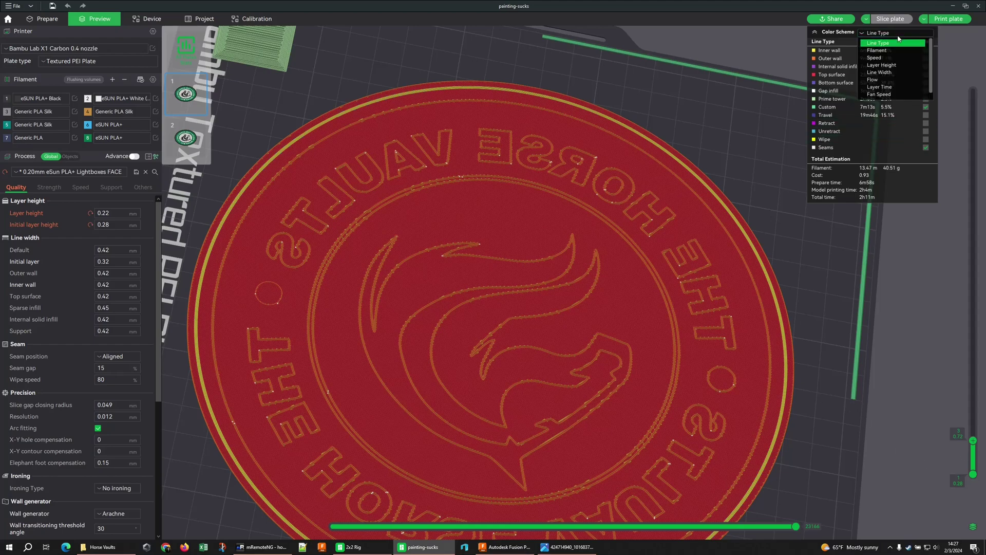
pyautogui.click(894, 51)
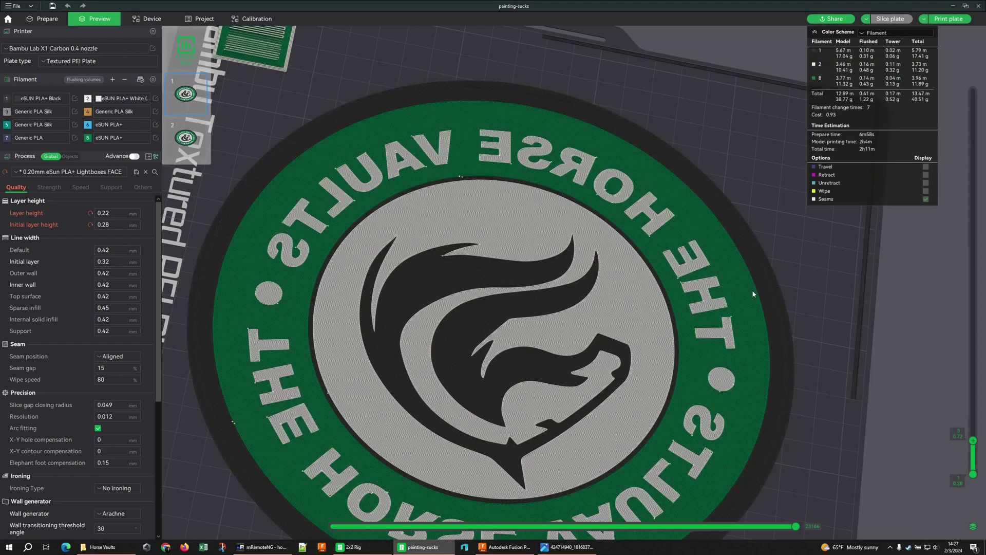
# - Limit the preview to the first two layers and zoom in, then return to Prepare
pyautogui.scroll(-2, 752, 289)
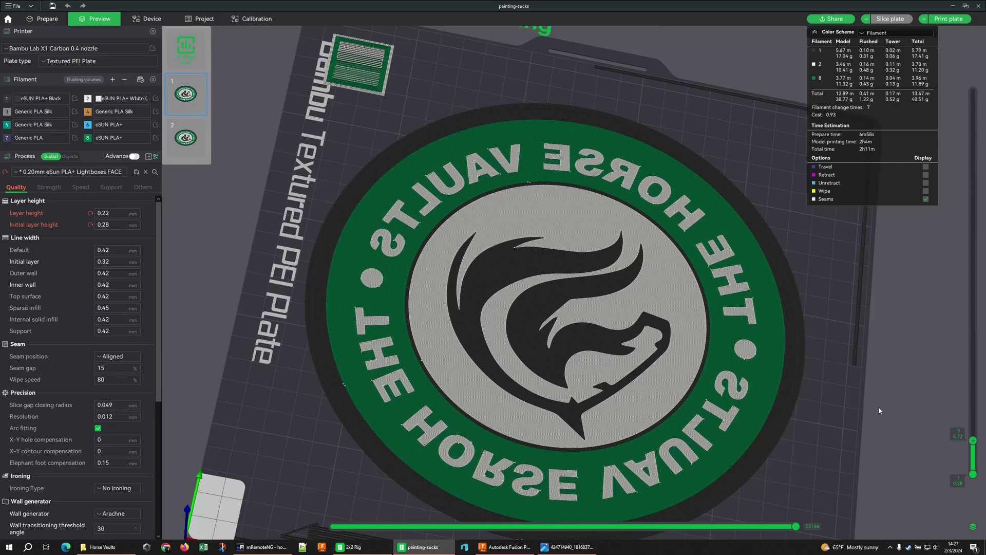
pyautogui.moveTo(973, 440); pyautogui.dragTo(973, 450)
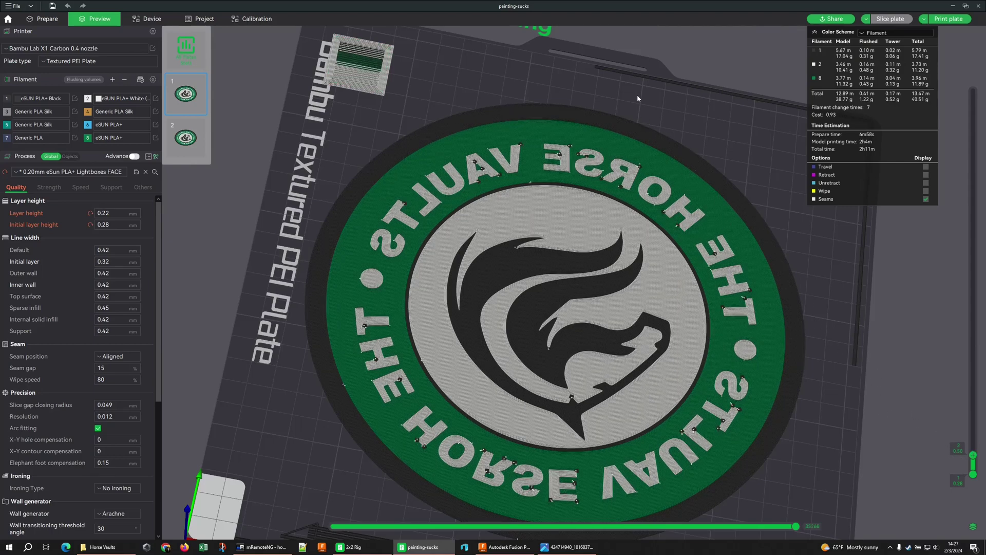
pyautogui.scroll(5, 637, 95)
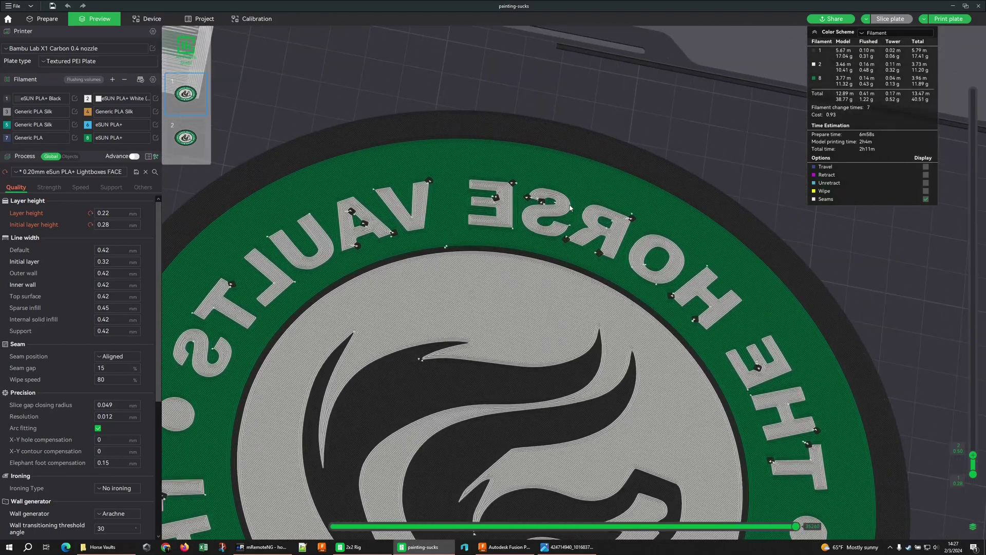
pyautogui.scroll(3, 567, 102)
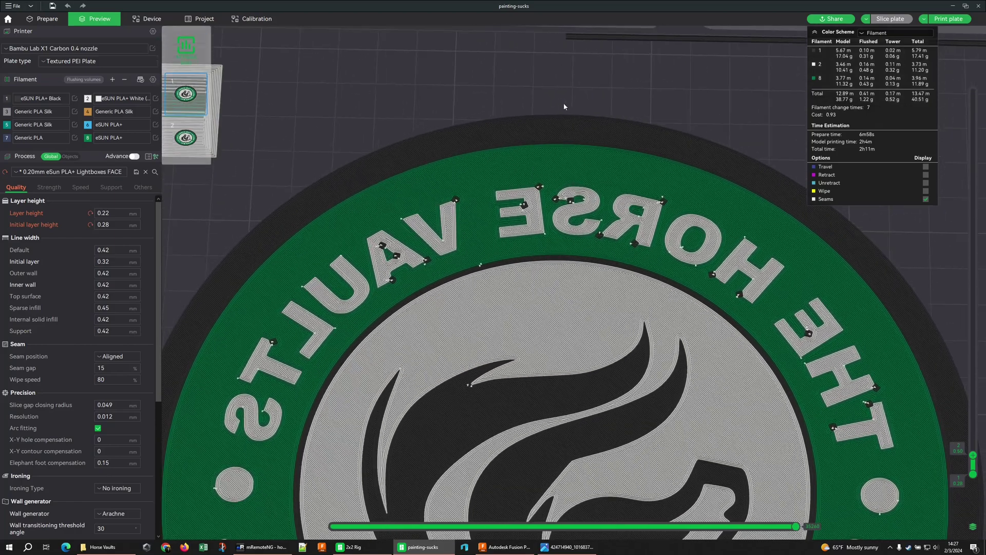
pyautogui.scroll(-1, 593, 203)
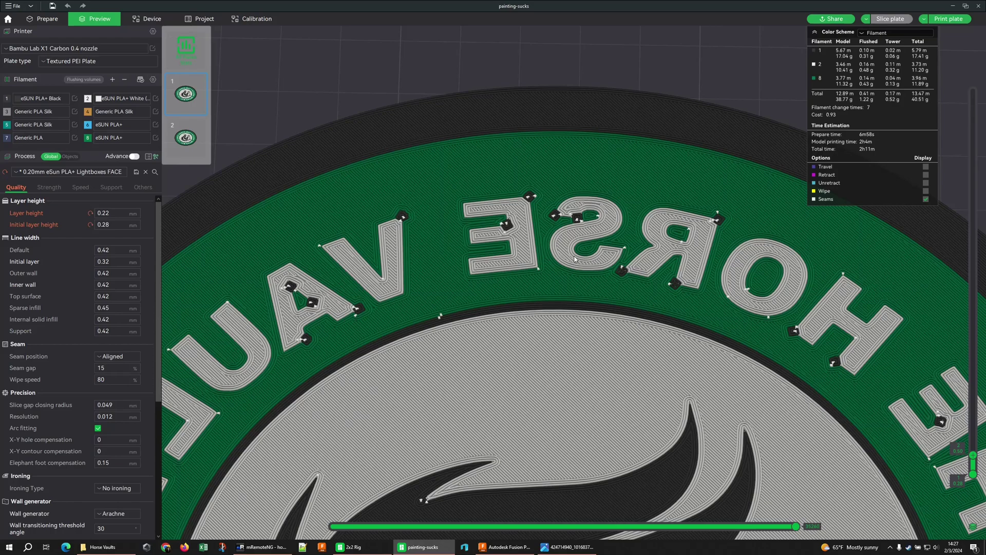
pyautogui.scroll(-4, 553, 263)
pyautogui.scroll(1, 552, 325)
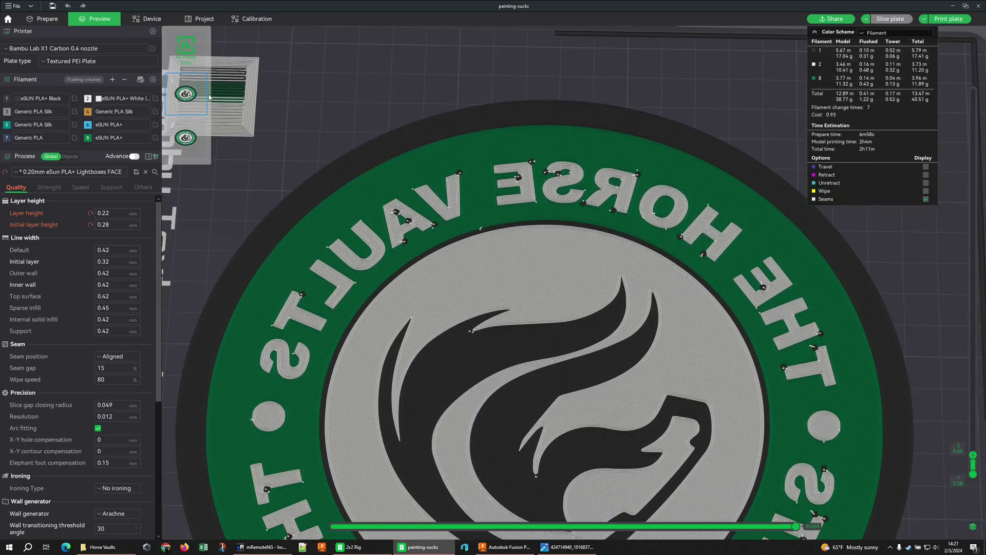
pyautogui.click(47, 19)
pyautogui.scroll(-3, 511, 257)
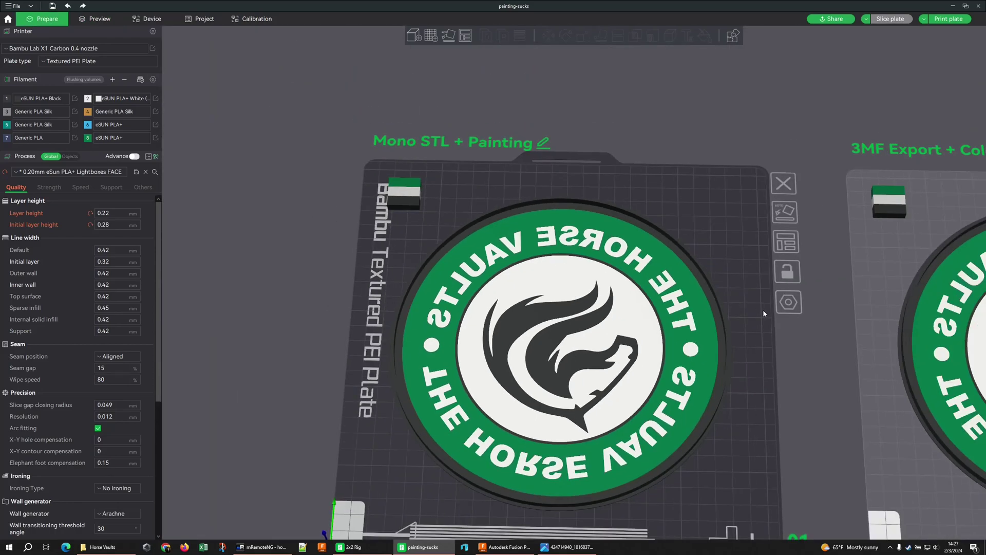
# - Make plate 02 active and review the coaster's named bodies in Fusion before minimising it
pyautogui.scroll(4, 763, 309)
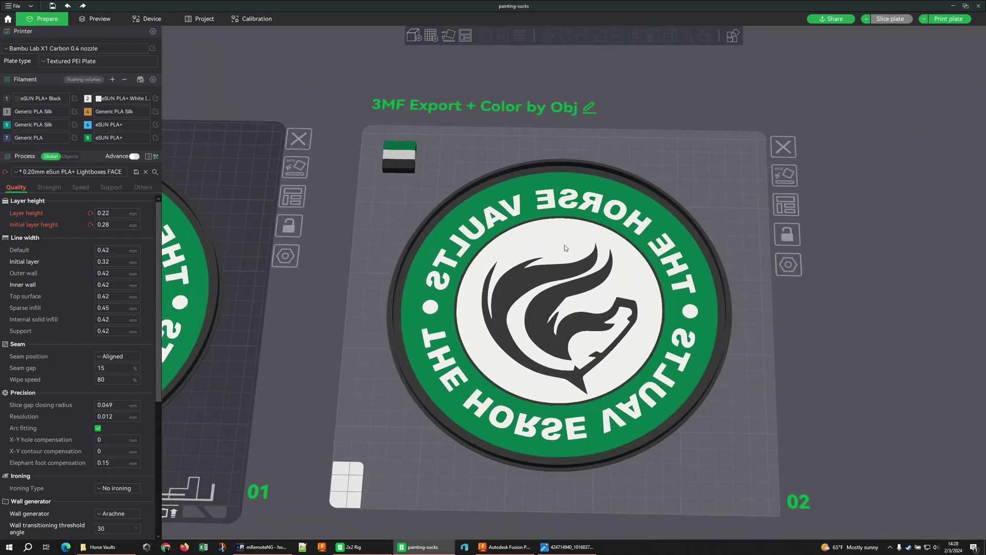
pyautogui.click(692, 184)
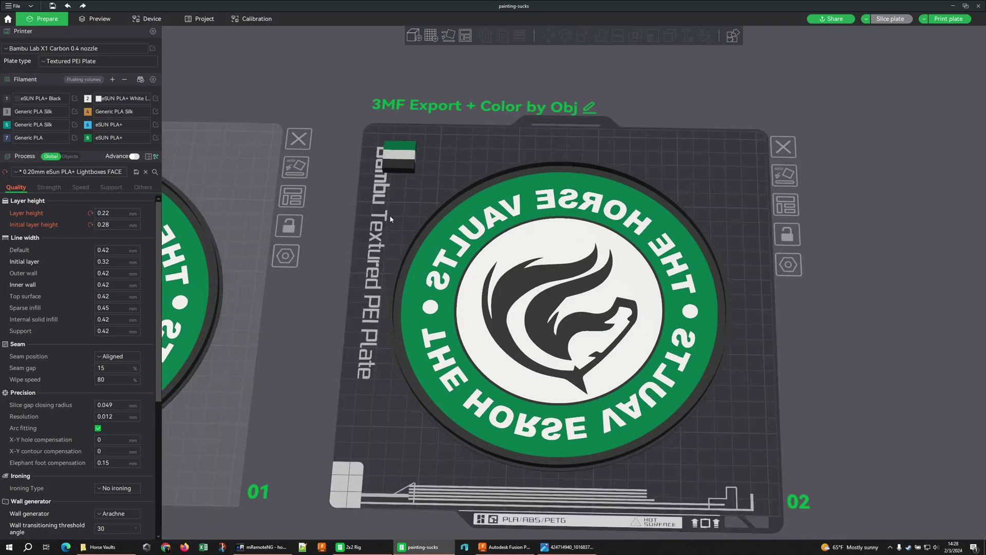
pyautogui.click(506, 549)
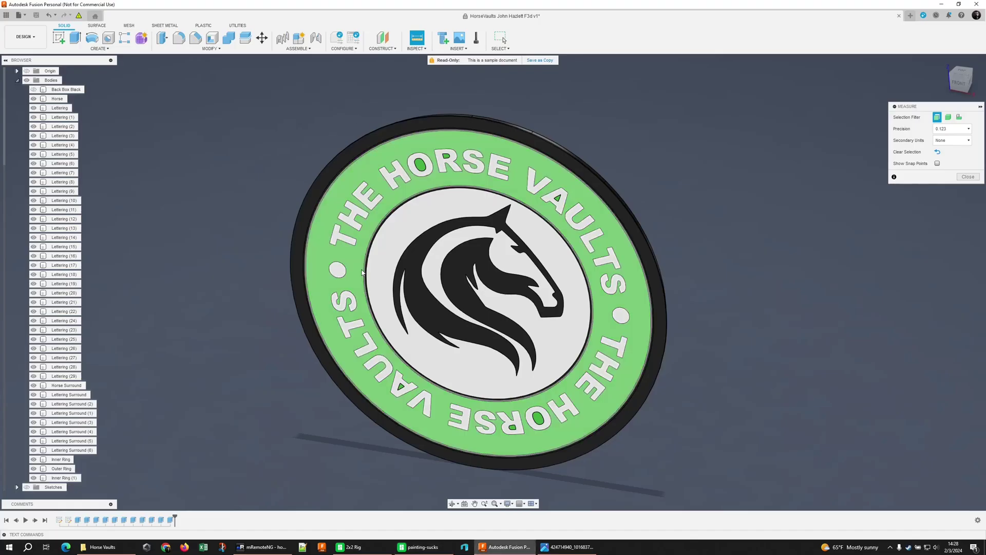
pyautogui.moveTo(503, 552)
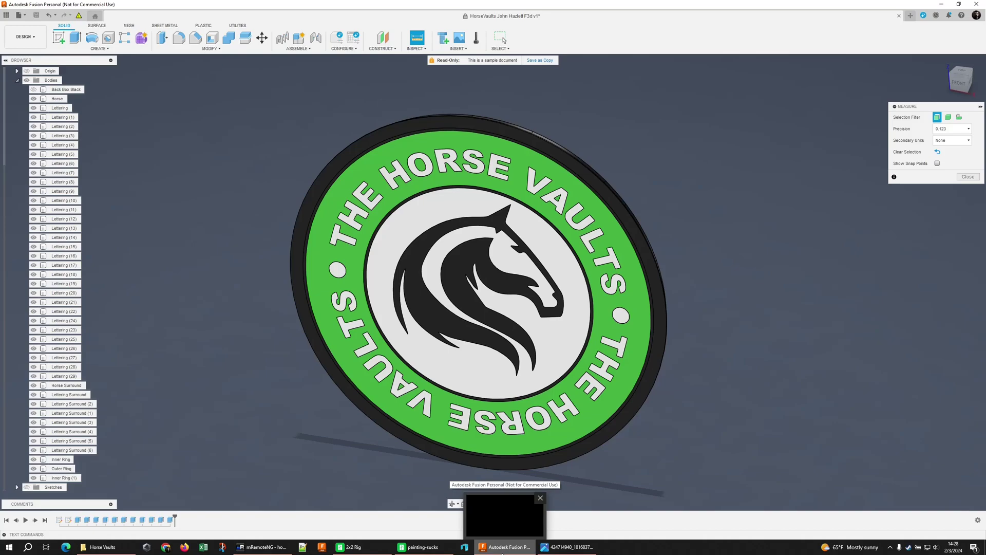
pyautogui.click(502, 552)
# - List plate 02's parts, check Lettering Surround (1)'s filament options unchanged, then preview the slice
pyautogui.scroll(3, 406, 265)
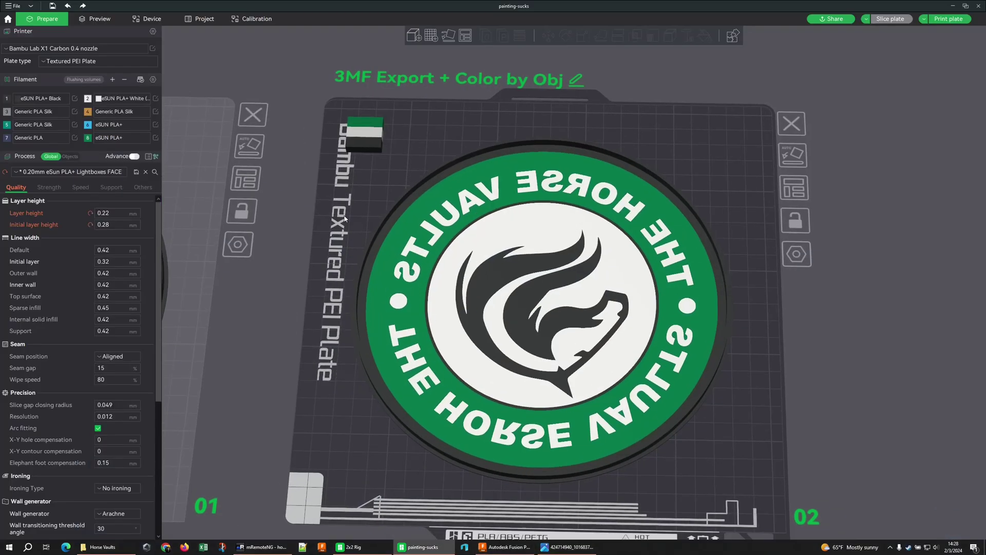
pyautogui.scroll(2, 344, 218)
pyautogui.click(69, 157)
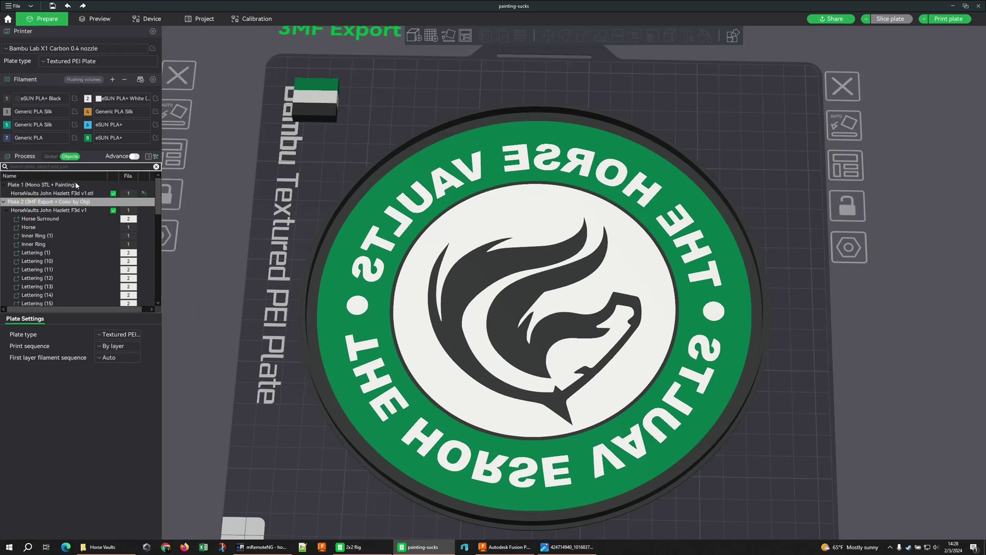
pyautogui.scroll(-9, 66, 244)
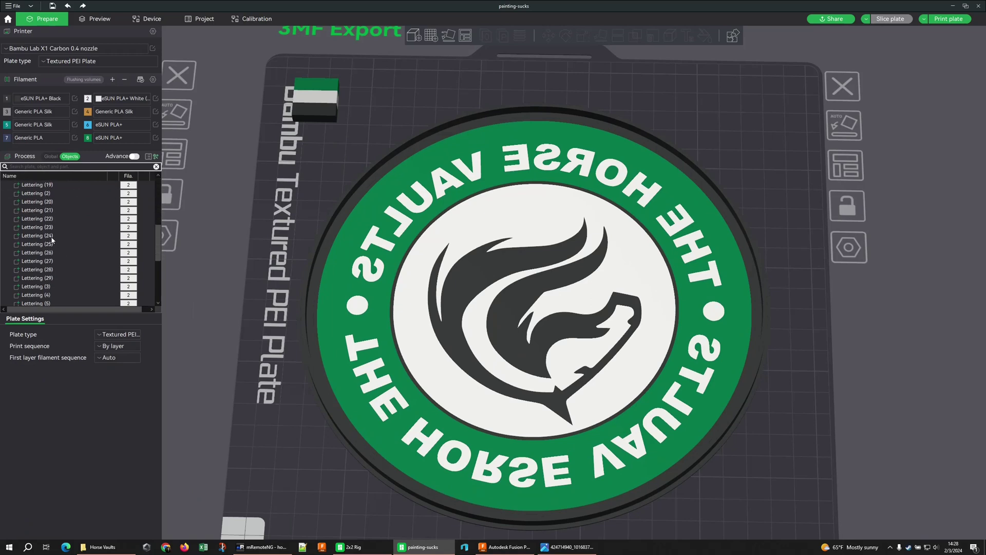
pyautogui.scroll(-2, 69, 243)
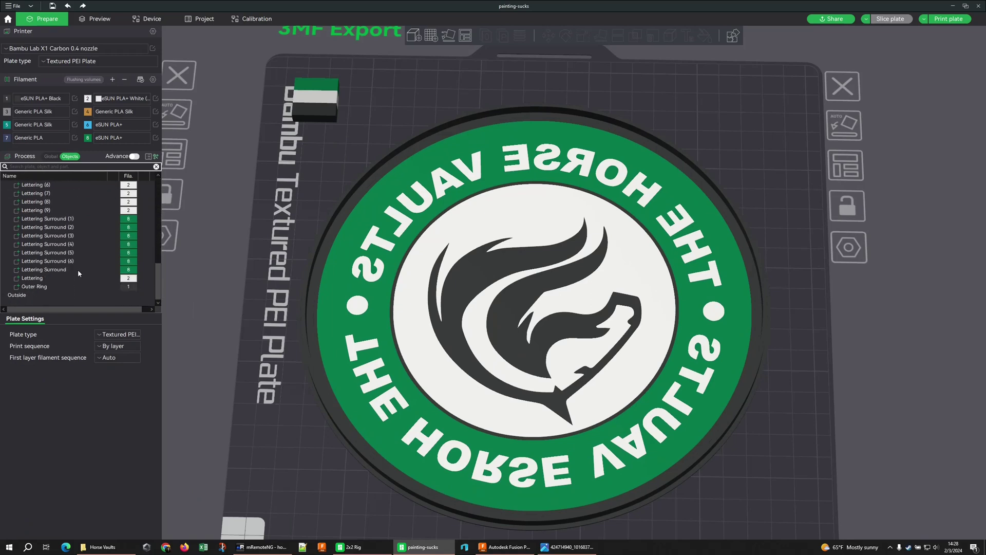
pyautogui.rightClick(75, 220)
pyautogui.moveTo(118, 331)
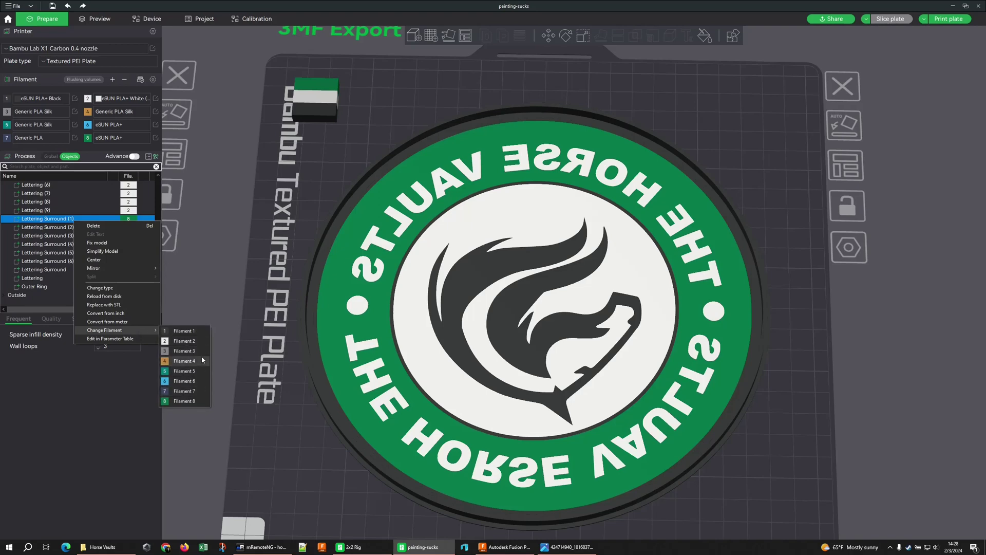
pyautogui.click(369, 251)
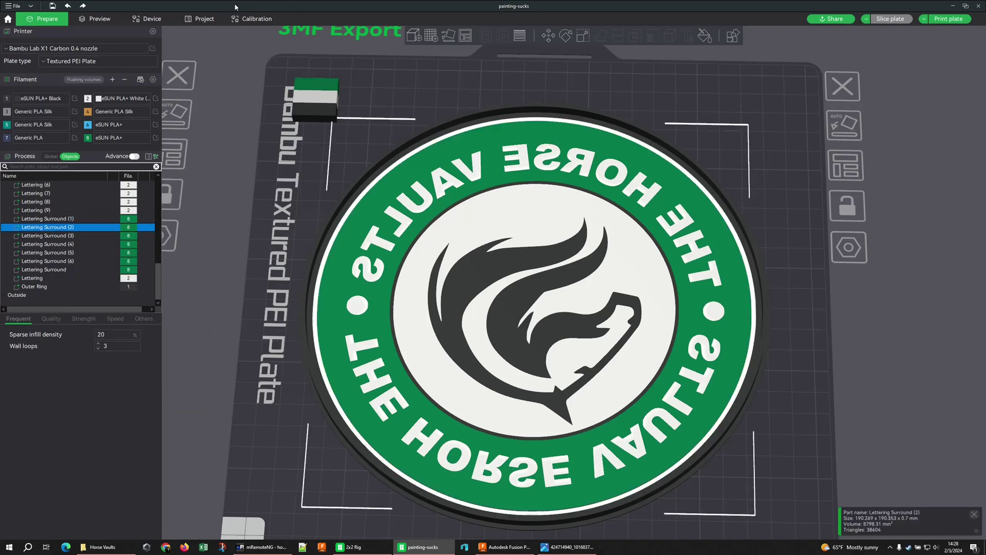
pyautogui.hotkey('ctrl', 'Tab')
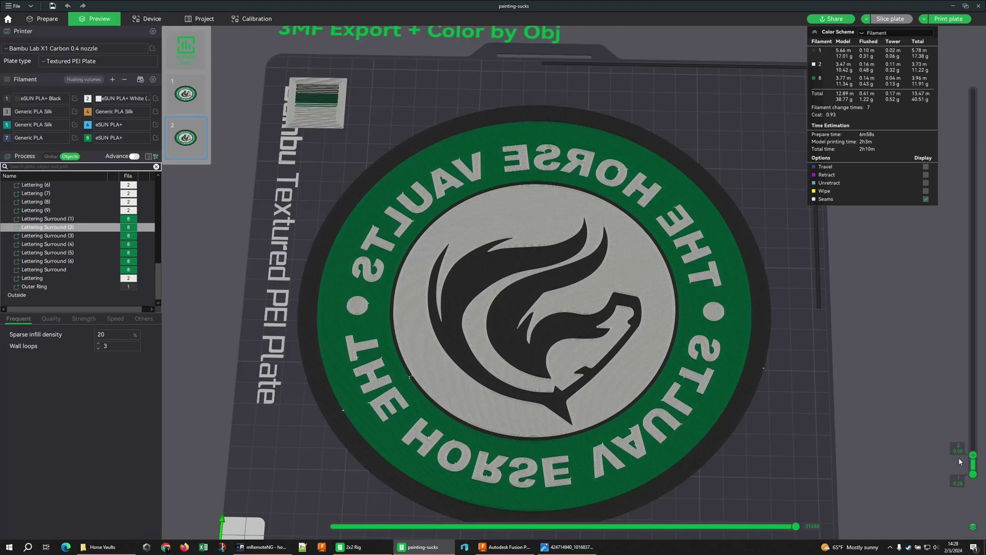
# - Show the Mono STL + Painting plate's sliced preview and step from layer 1 to layer 3
pyautogui.scroll(1, 960, 462)
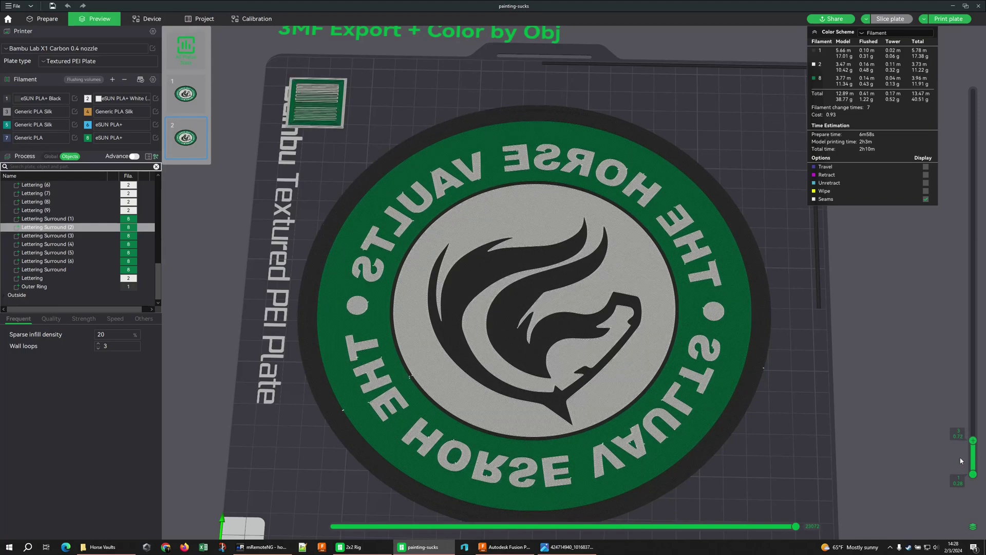
pyautogui.scroll(-1, 960, 461)
pyautogui.scroll(1, 958, 464)
pyautogui.scroll(-2, 958, 463)
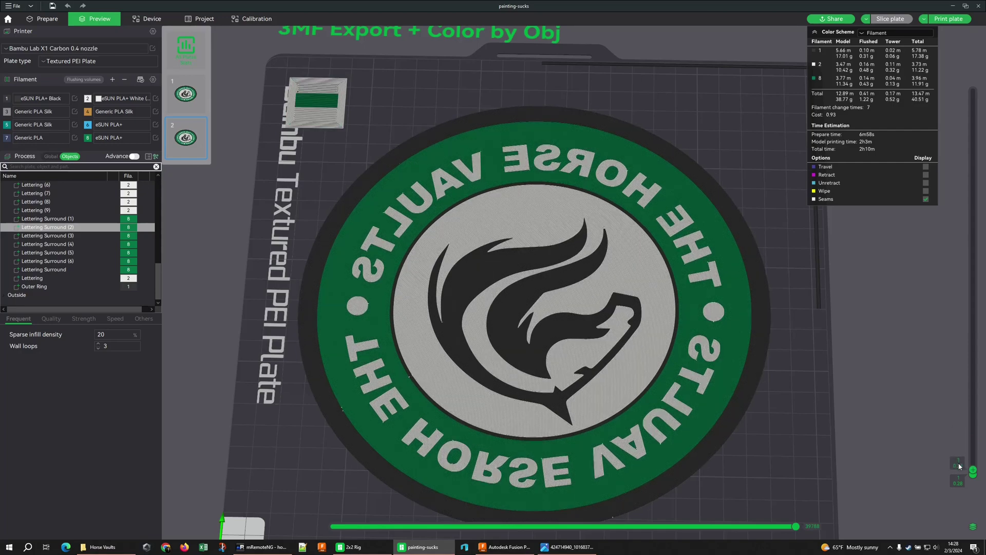
pyautogui.scroll(1, 960, 467)
pyautogui.scroll(1, 960, 466)
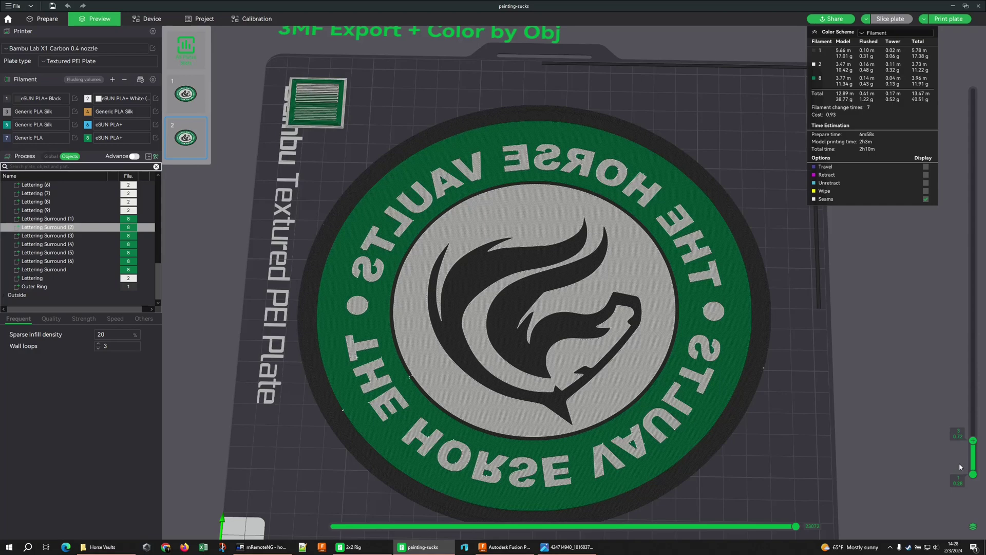
pyautogui.scroll(8, 960, 466)
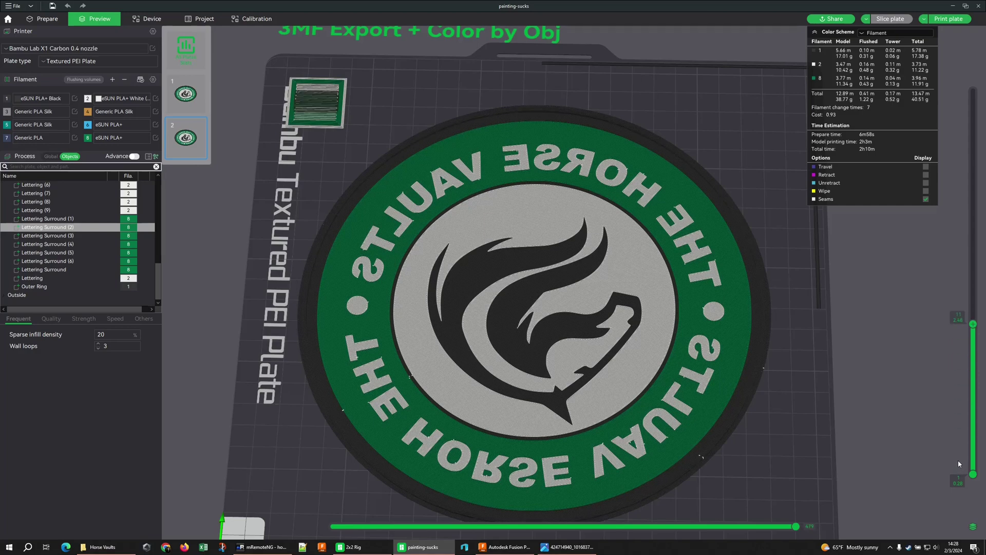
pyautogui.click(186, 94)
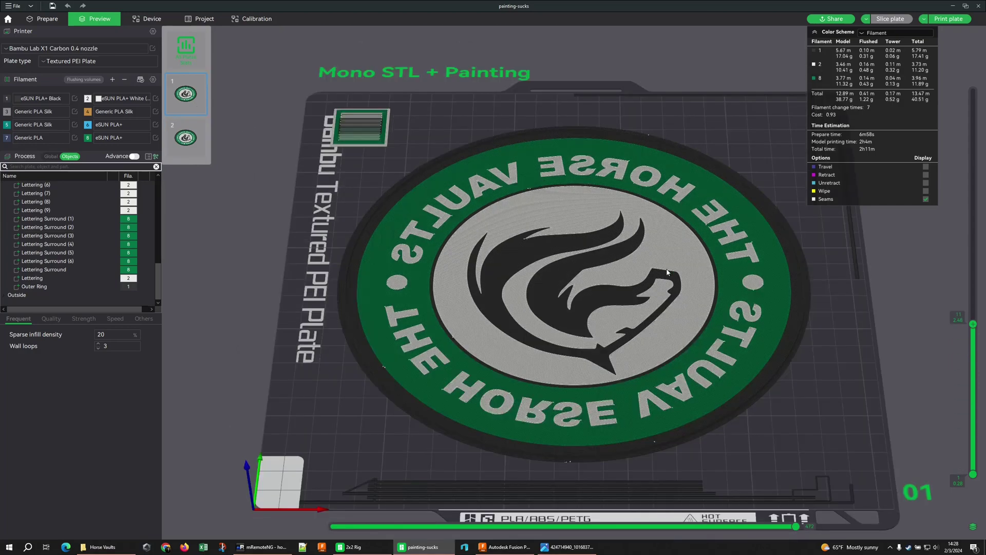
pyautogui.scroll(4, 903, 386)
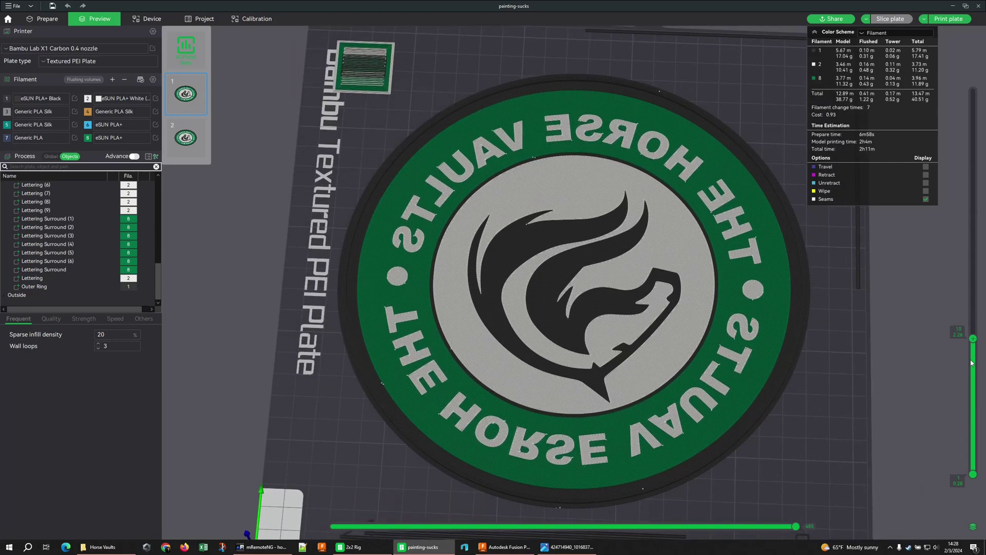
pyautogui.scroll(-10, 968, 369)
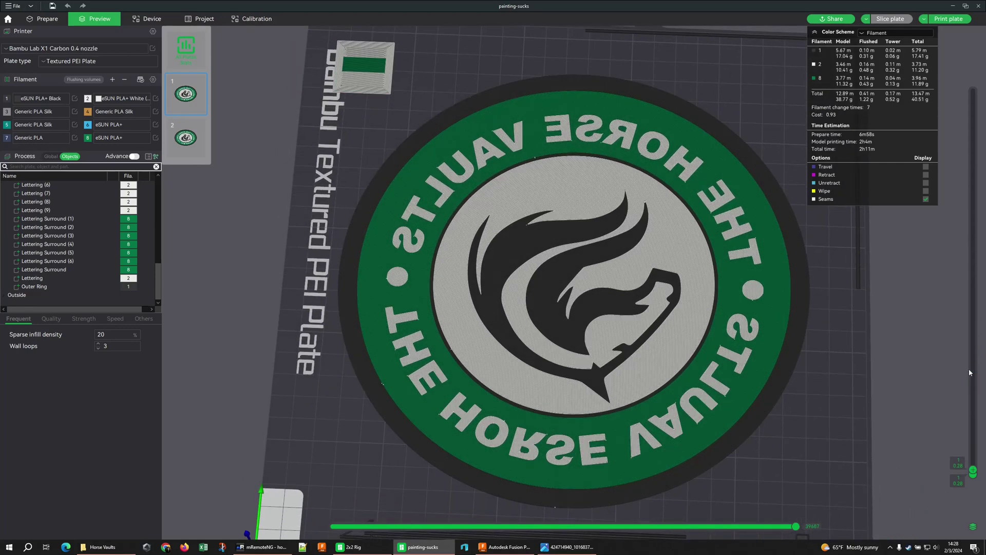
pyautogui.scroll(1, 969, 372)
pyautogui.scroll(1, 968, 372)
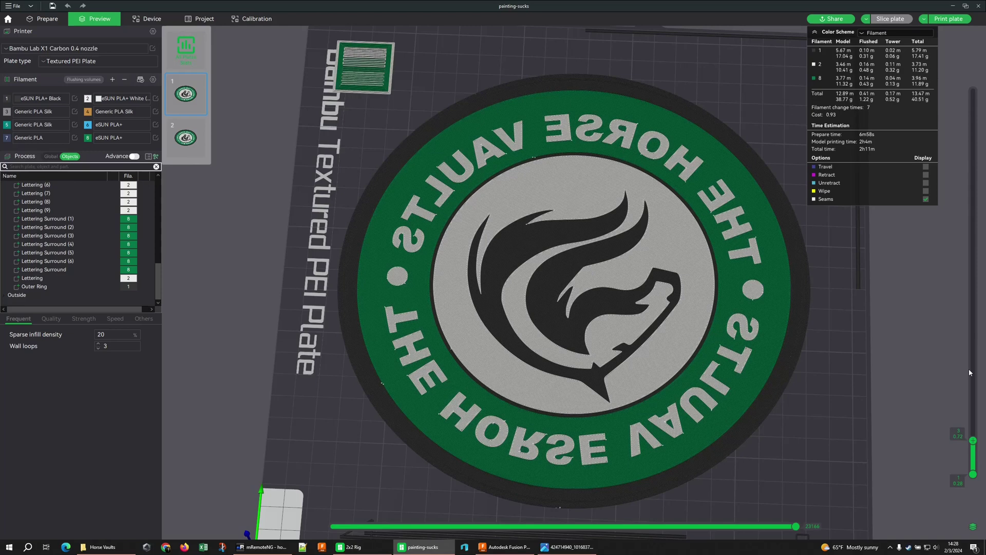
pyautogui.scroll(6, 56, 238)
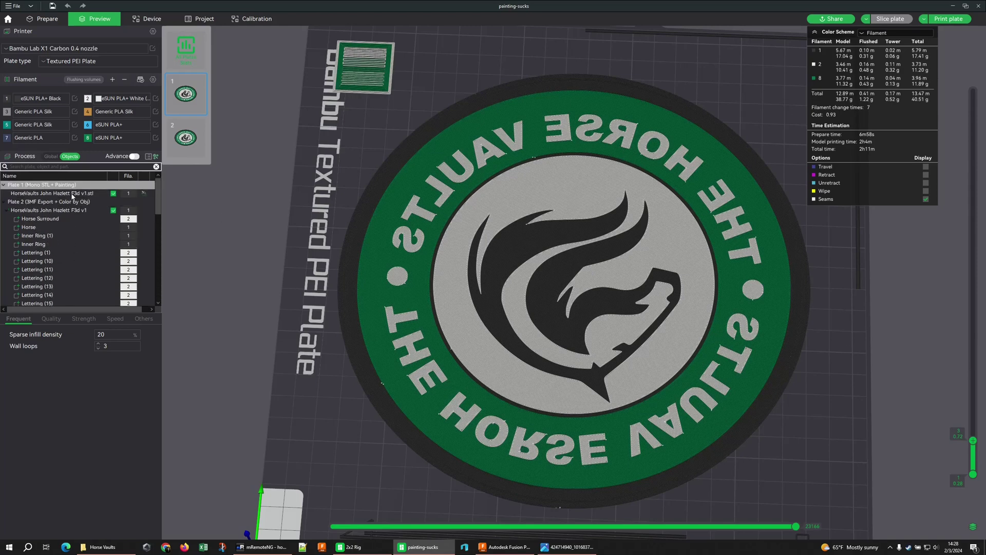
pyautogui.click(41, 18)
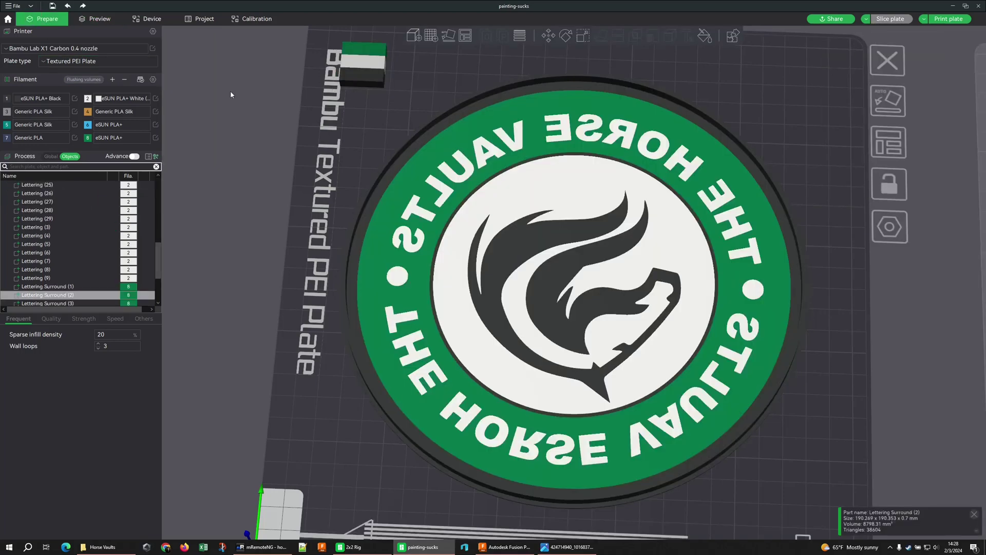
pyautogui.scroll(6, 87, 255)
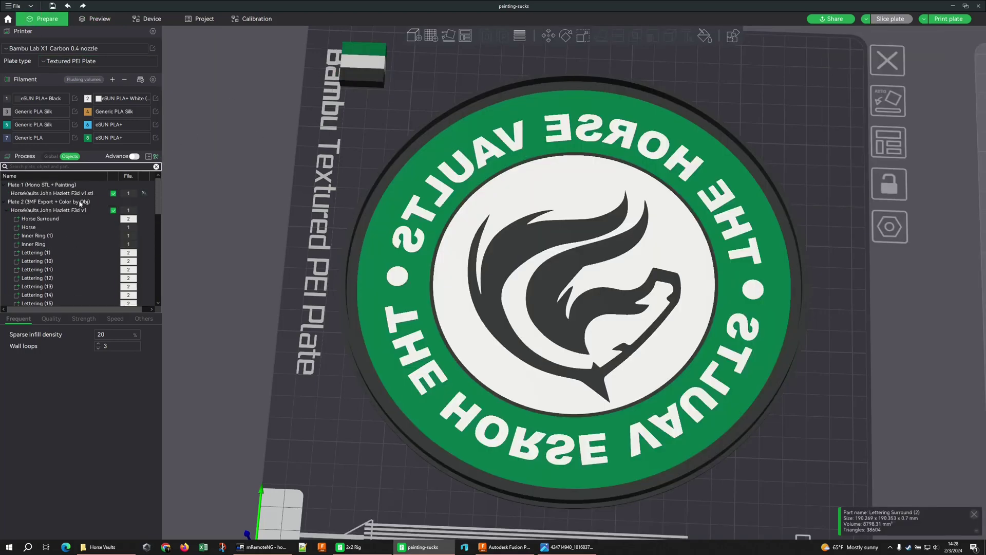
pyautogui.click(85, 194)
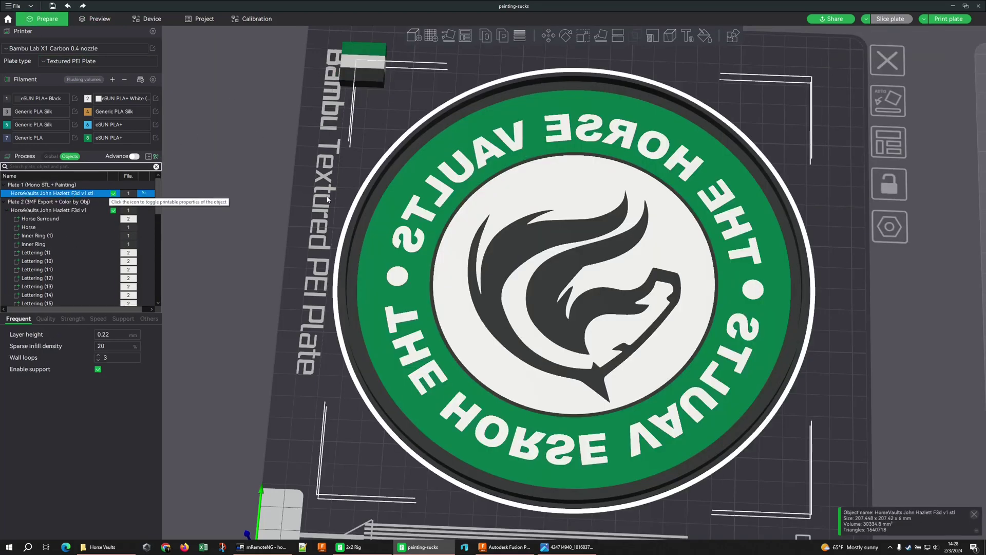
pyautogui.scroll(5, 473, 337)
pyautogui.scroll(6, 473, 338)
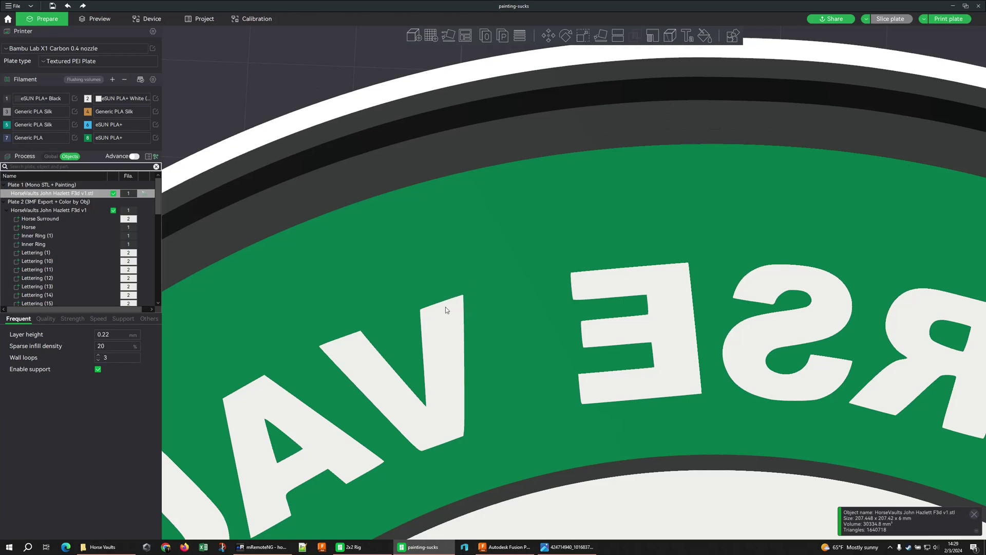
pyautogui.scroll(-2, 471, 313)
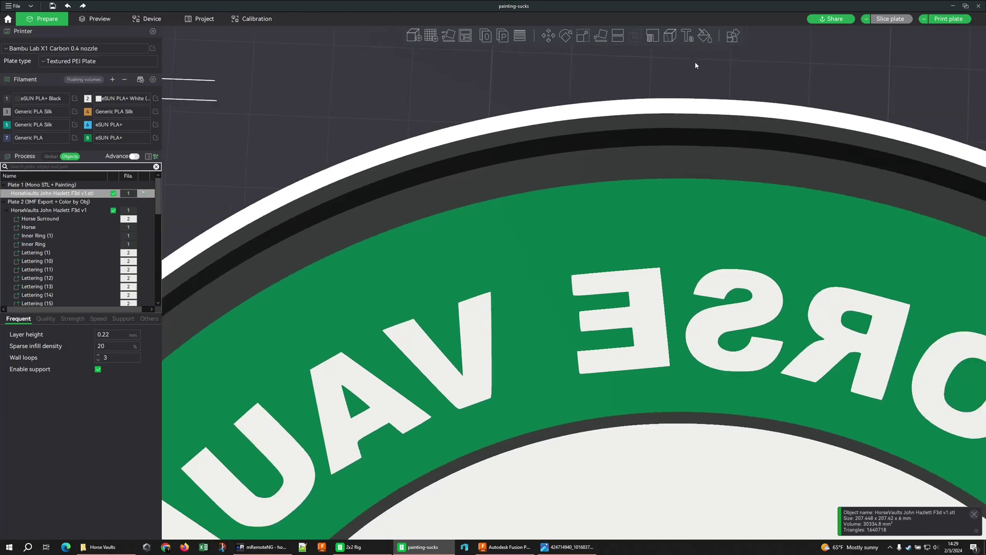
# - Smart-fill the V of VAULTS with filament 4 and orbit to check it from top and below
pyautogui.click(706, 36)
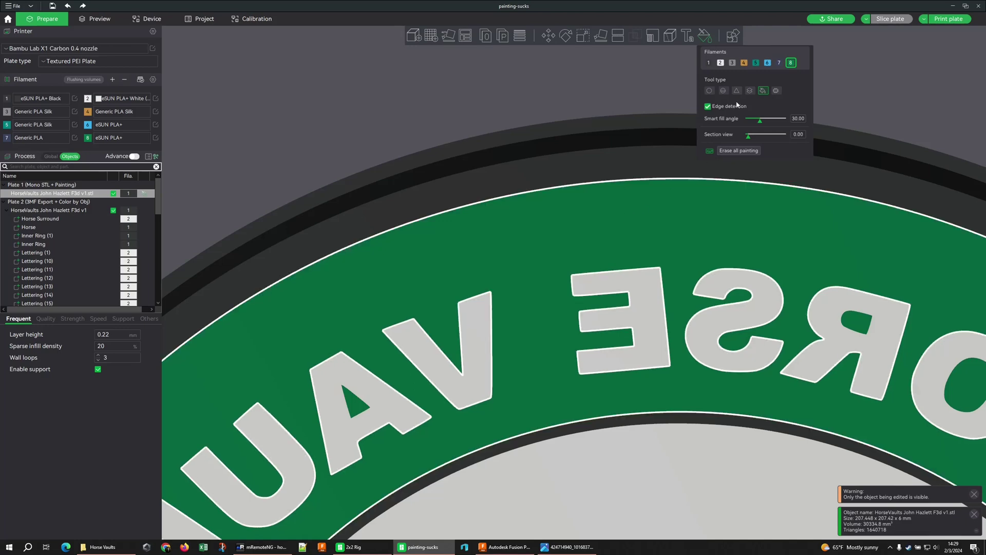
pyautogui.click(744, 63)
pyautogui.click(491, 301)
pyautogui.scroll(-5, 491, 300)
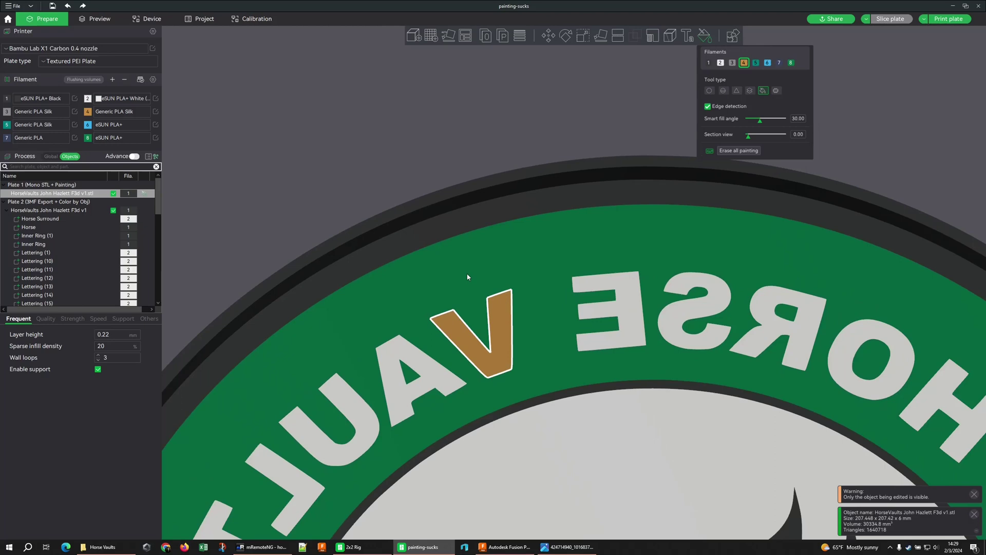
pyautogui.moveTo(458, 197); pyautogui.dragTo(439, 294)
pyautogui.scroll(-2, 439, 159)
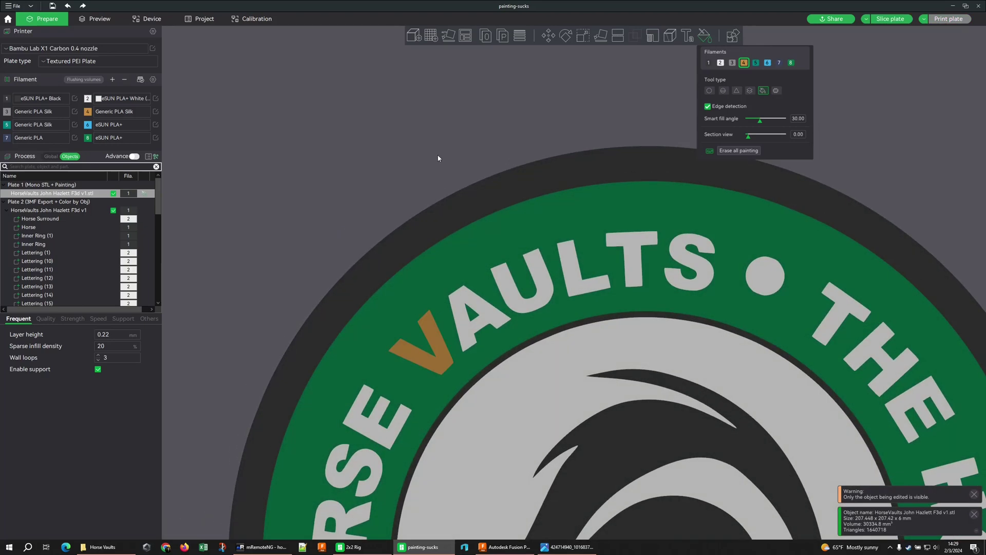
pyautogui.scroll(8, 486, 226)
pyautogui.scroll(8, 485, 292)
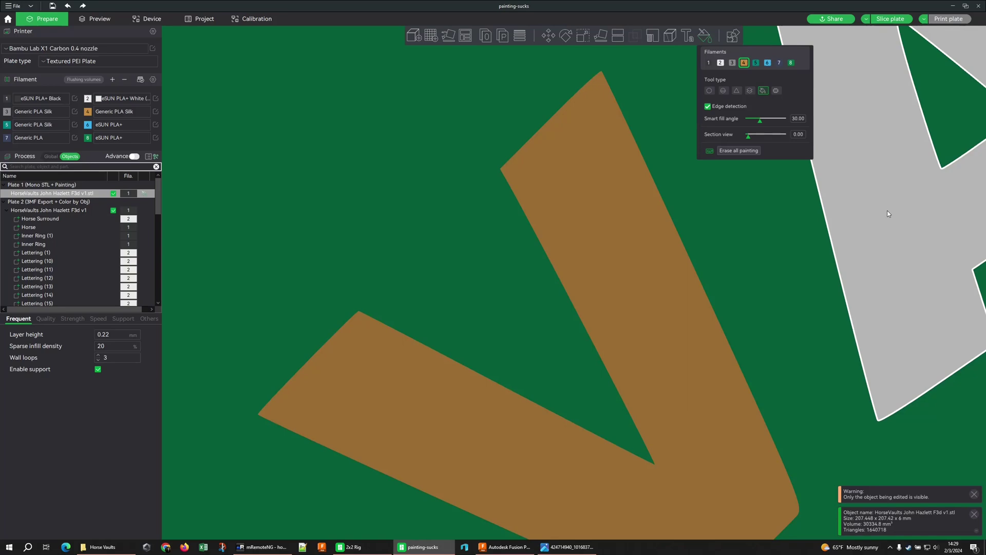
pyautogui.scroll(-8, 523, 168)
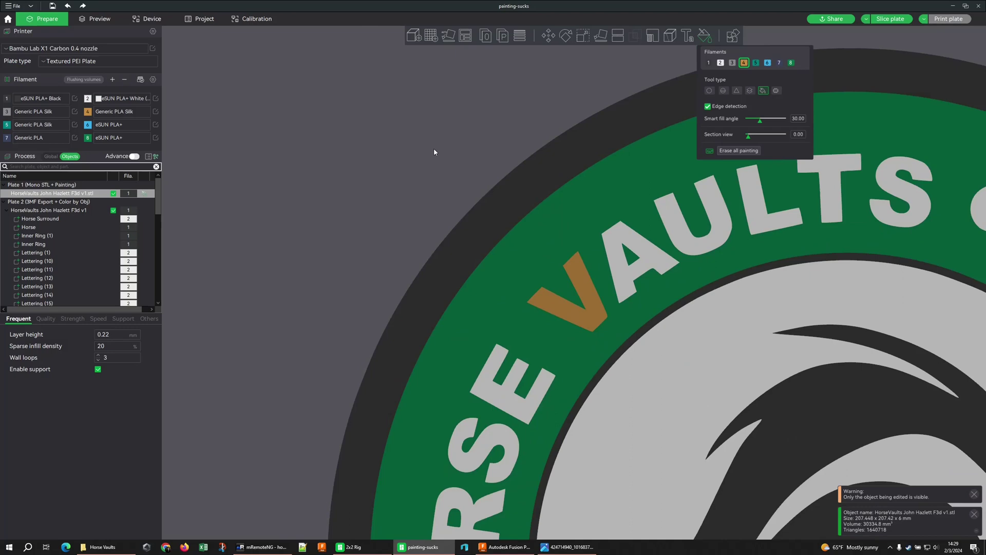
pyautogui.moveTo(434, 152); pyautogui.dragTo(644, 386)
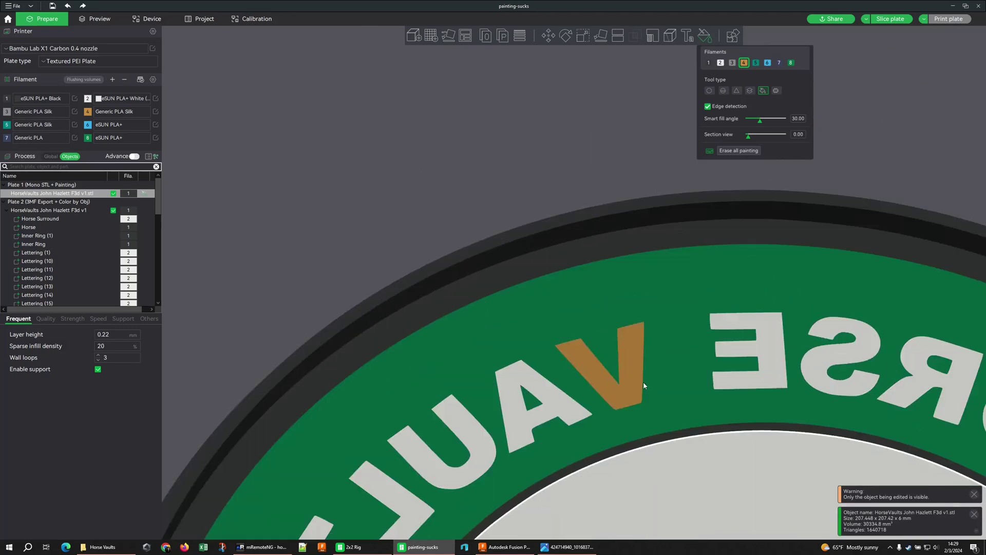
pyautogui.scroll(10, 643, 381)
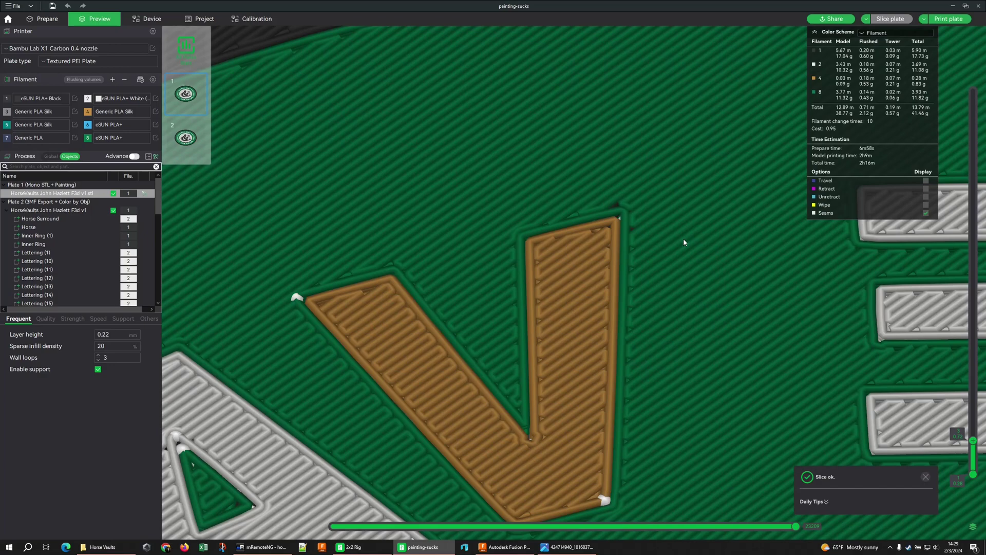
# - Scroll through the sliced brown V's layers, then return to the Prepare view
pyautogui.scroll(-4, 673, 243)
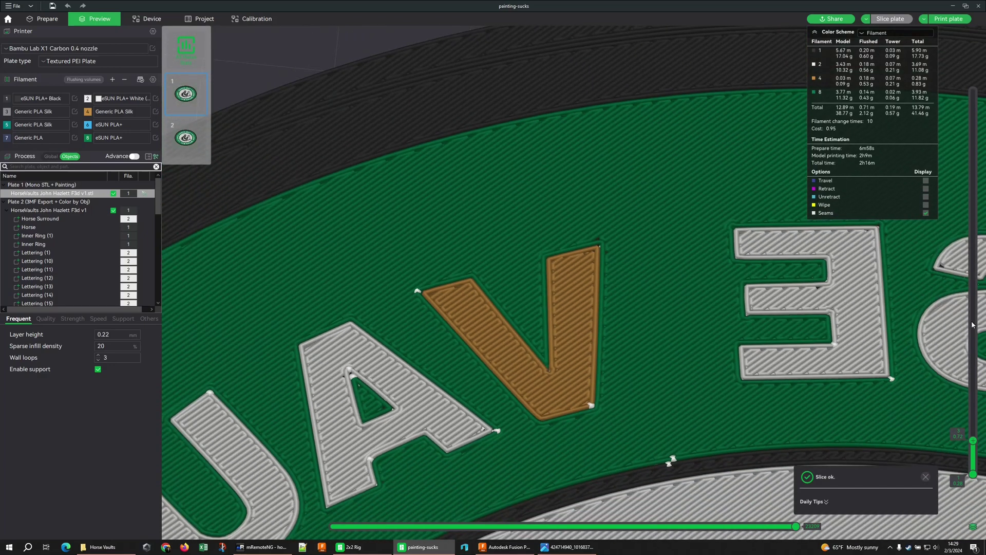
pyautogui.scroll(-1, 972, 325)
pyautogui.scroll(4, 611, 237)
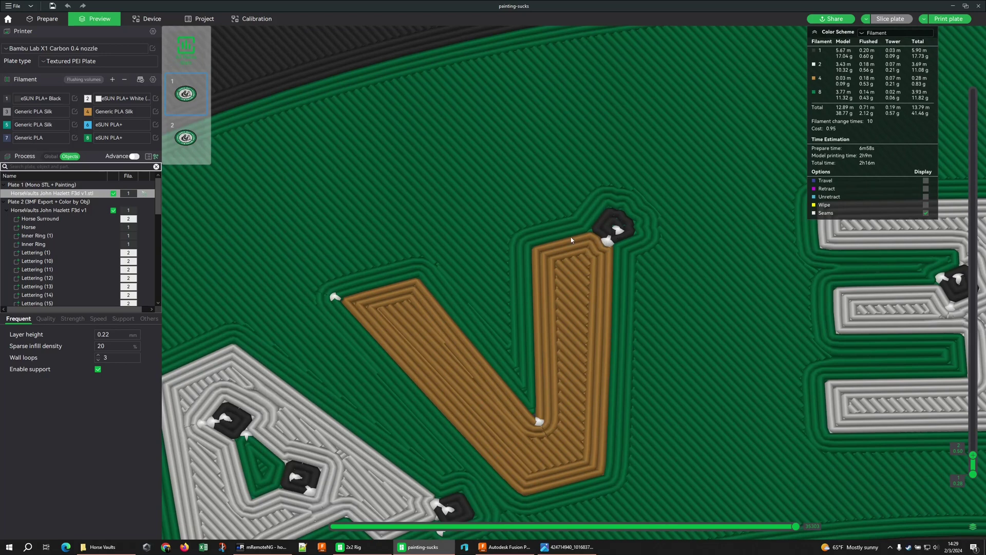
pyautogui.press('Tab')
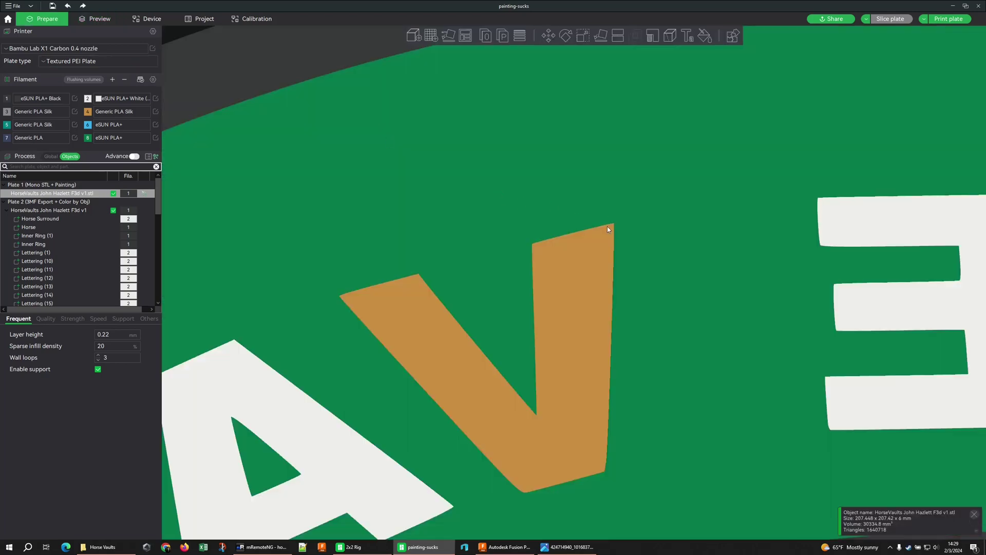
# - Pan to the lettering ring and set the whole HorseVaults STL object to filament 2
pyautogui.scroll(8, 621, 233)
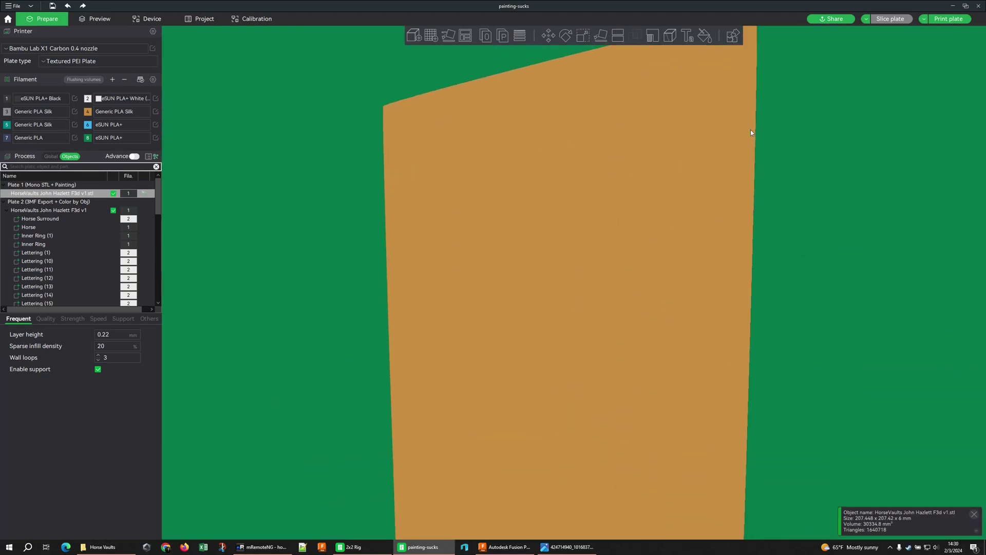
pyautogui.moveTo(750, 132); pyautogui.dragTo(704, 252, button='middle')
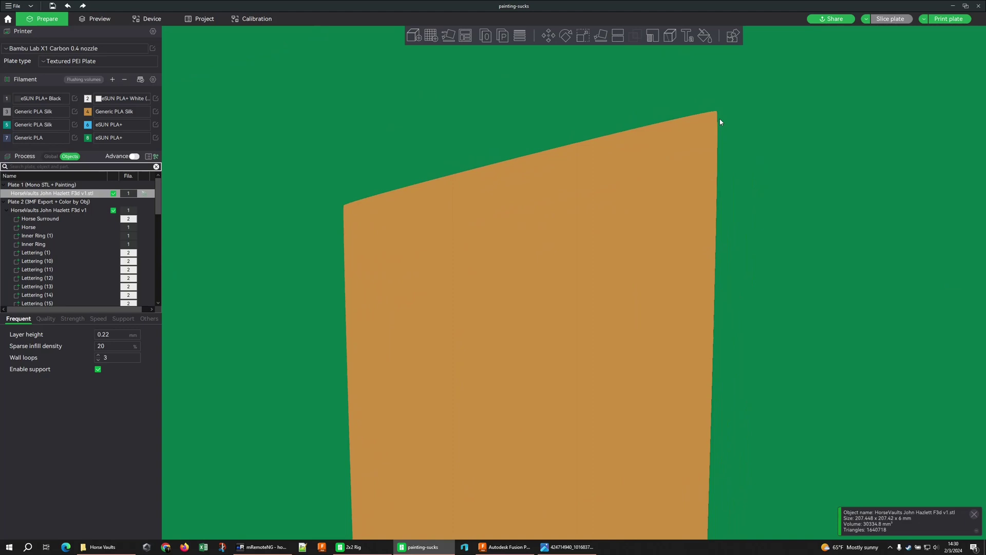
pyautogui.scroll(-8, 704, 145)
pyautogui.moveTo(510, 352); pyautogui.dragTo(488, 216, button='middle')
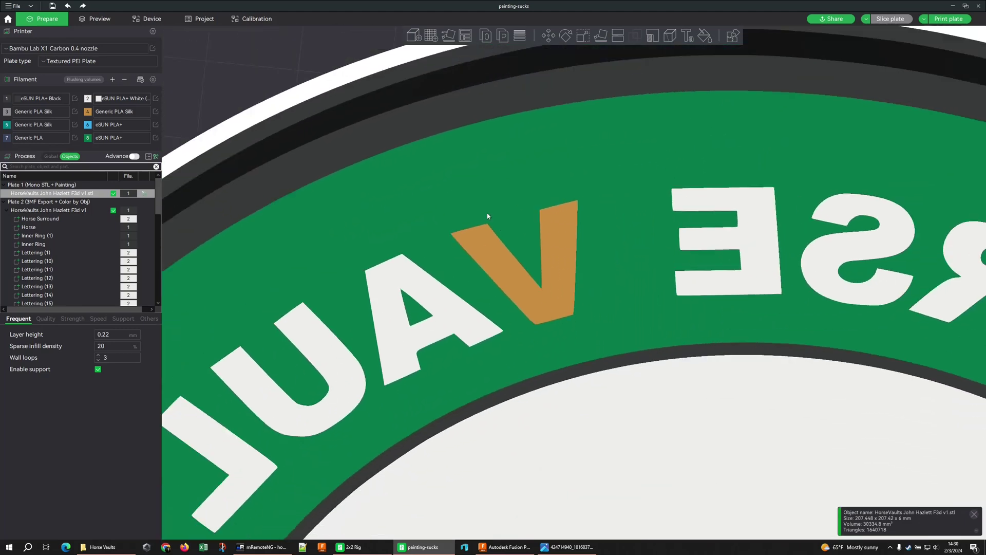
pyautogui.rightClick(97, 193)
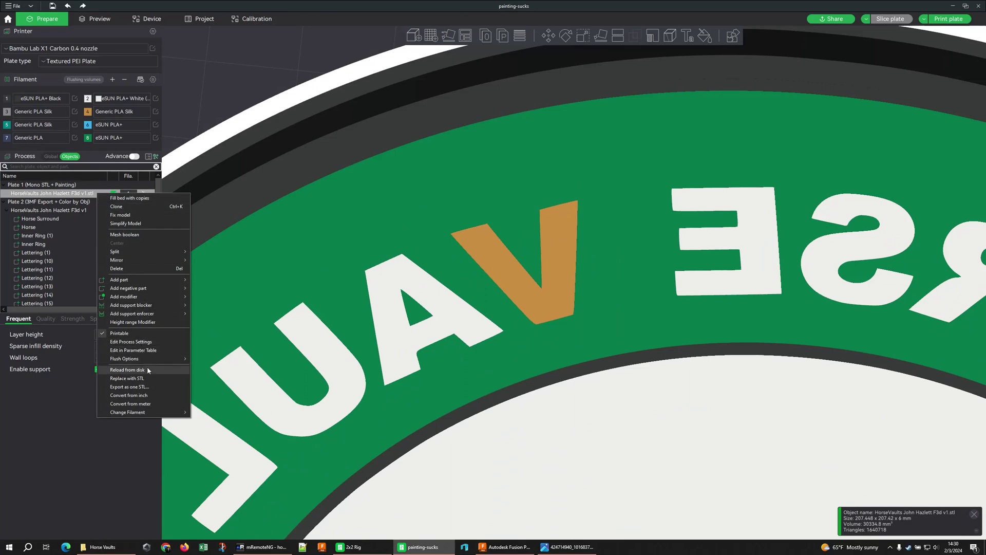
pyautogui.moveTo(166, 412)
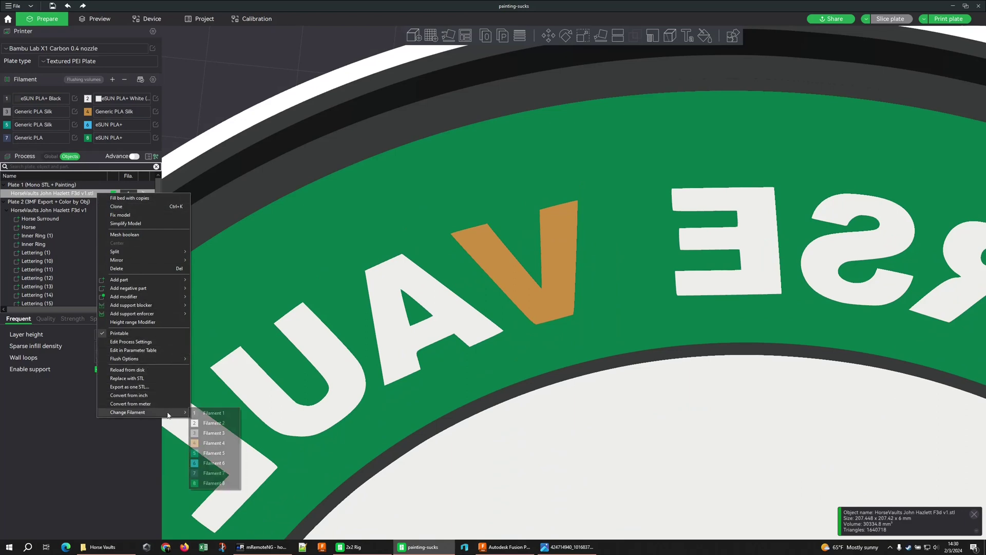
pyautogui.click(223, 426)
# - In Color Painting, smart-fill the coaster's outer rim and the horse with black filament 1
pyautogui.scroll(-5, 496, 273)
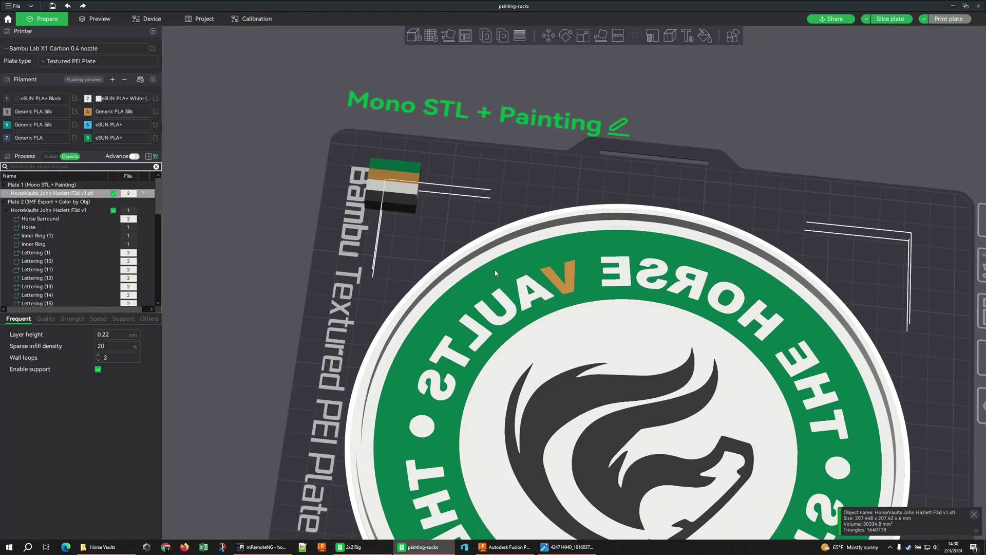
pyautogui.moveTo(496, 273); pyautogui.dragTo(446, 204, button='middle')
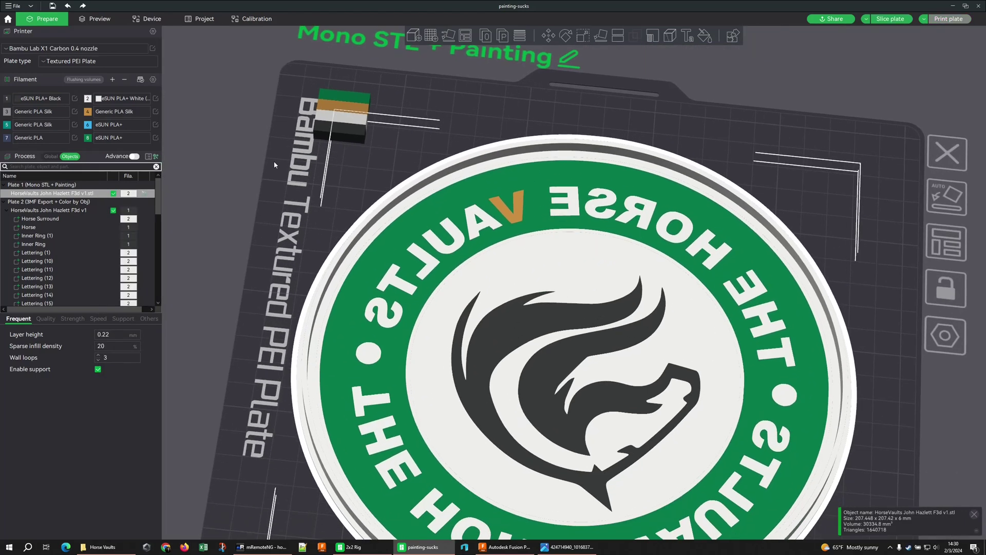
pyautogui.click(706, 36)
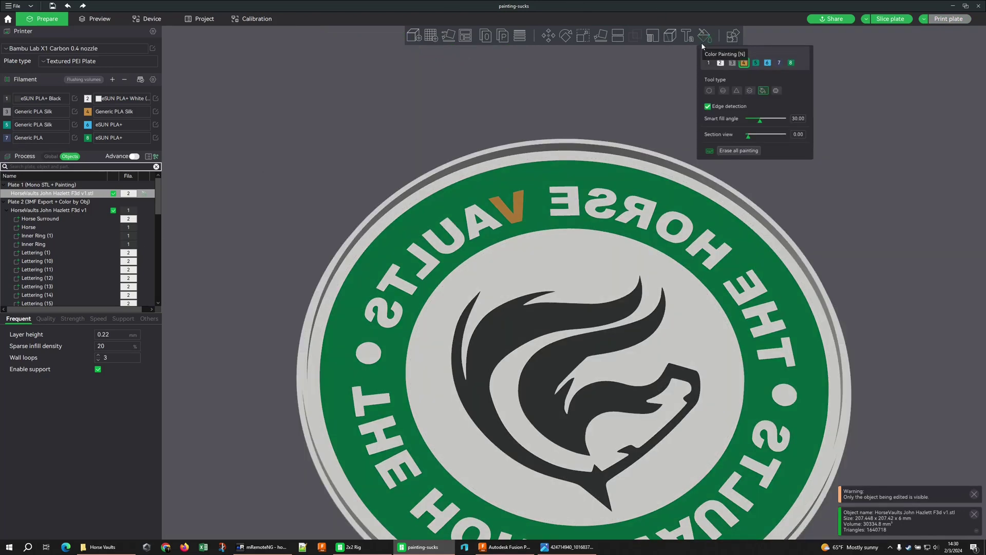
pyautogui.click(640, 170)
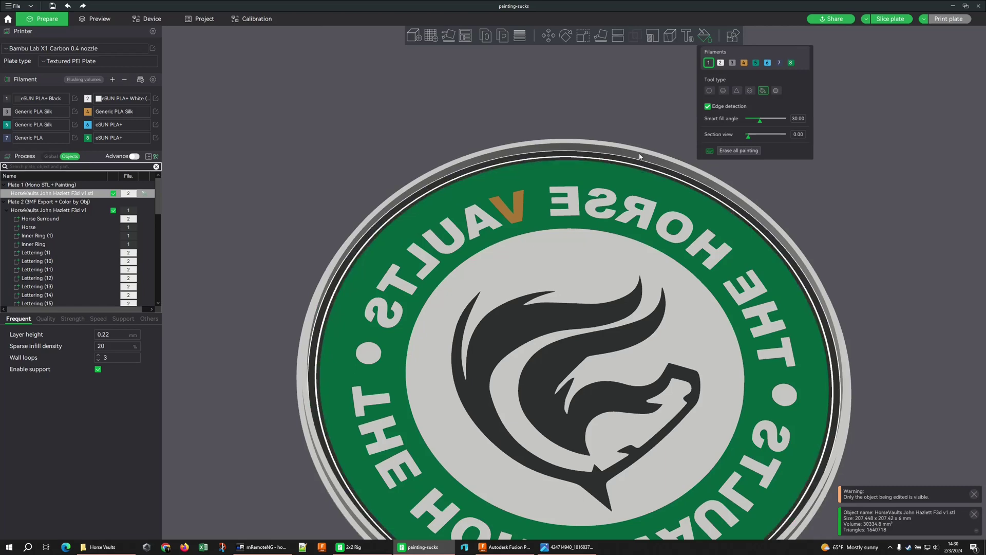
pyautogui.moveTo(639, 147); pyautogui.dragTo(571, 117)
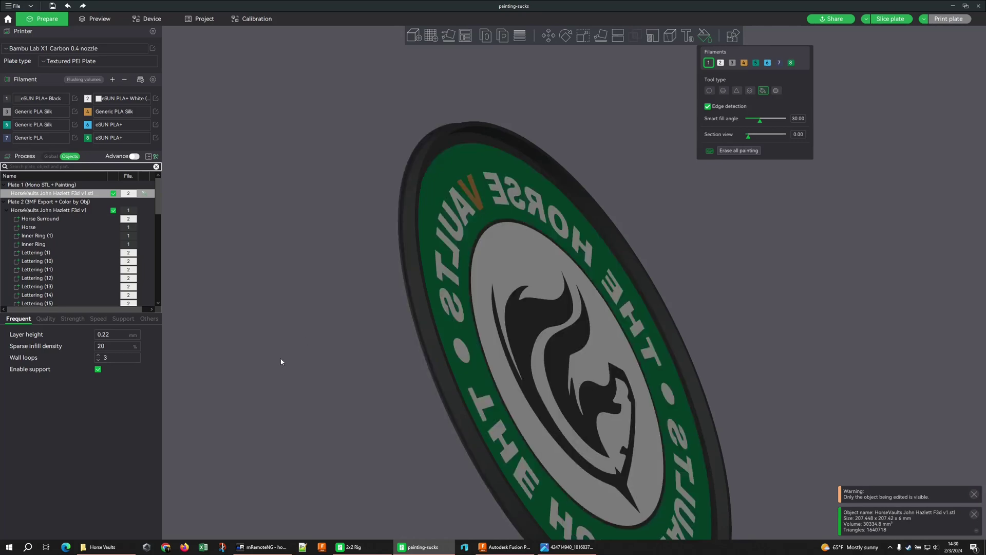
pyautogui.press('1')
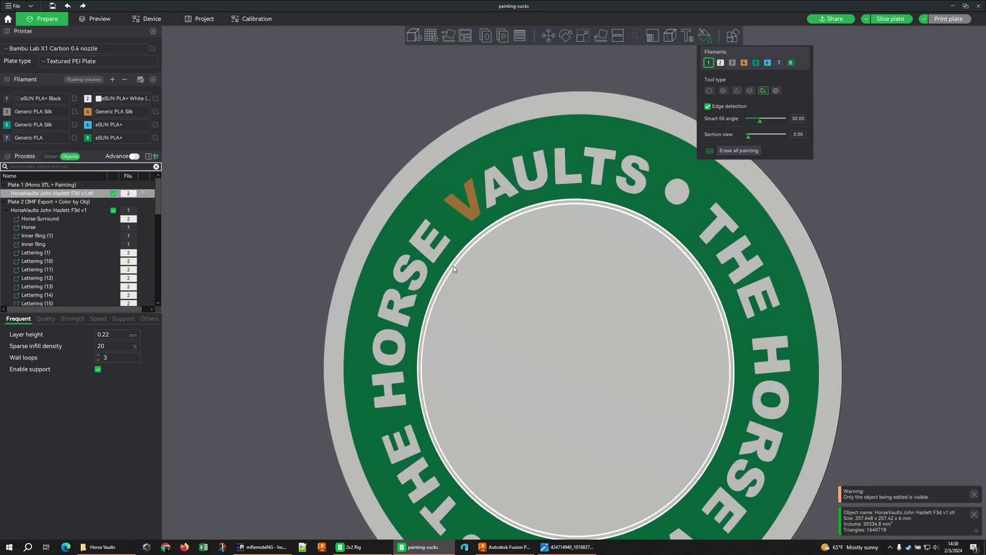
pyautogui.click(481, 215)
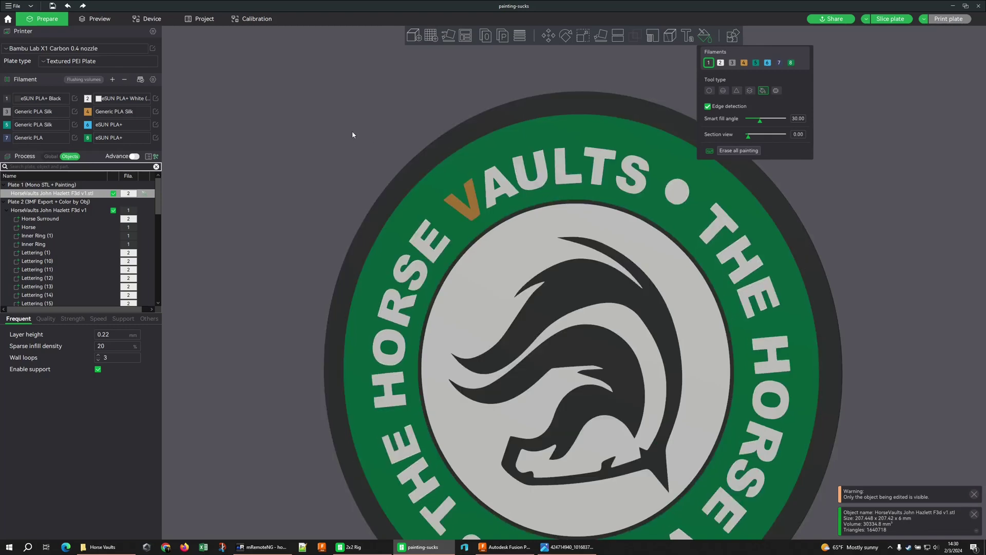
pyautogui.moveTo(353, 134)
pyautogui.mouseDown()
pyautogui.moveTo(347, 154)
pyautogui.moveTo(305, 182)
pyautogui.moveTo(352, 136)
pyautogui.moveTo(303, 164)
pyautogui.moveTo(298, 179)
pyautogui.mouseUp()
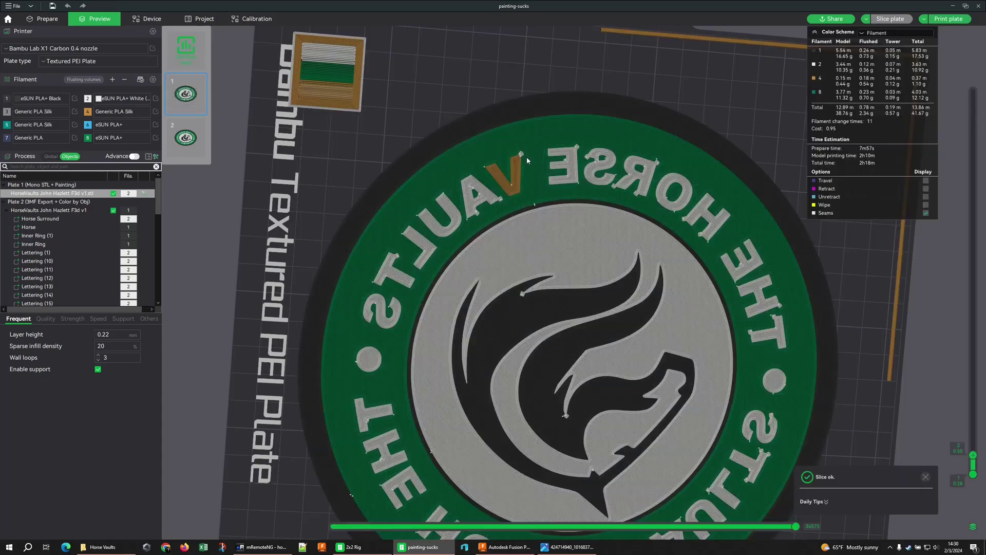
# - Zoom into the lettering and compare layers 1 and 2 of the re-sliced Plate 1
pyautogui.moveTo(526, 156); pyautogui.dragTo(522, 187, button='right')
pyautogui.scroll(-3, 522, 186)
pyautogui.scroll(8, 521, 246)
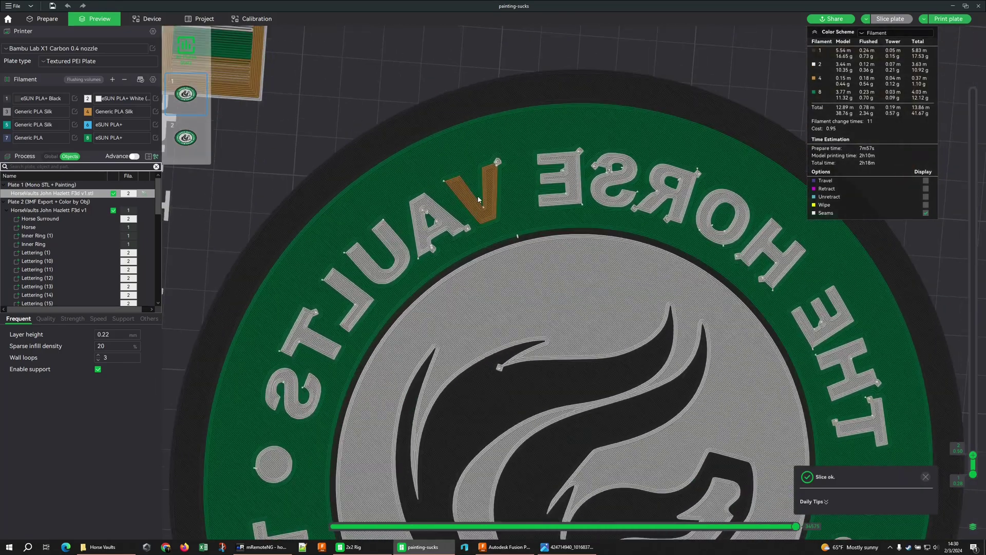
pyautogui.scroll(2, 606, 303)
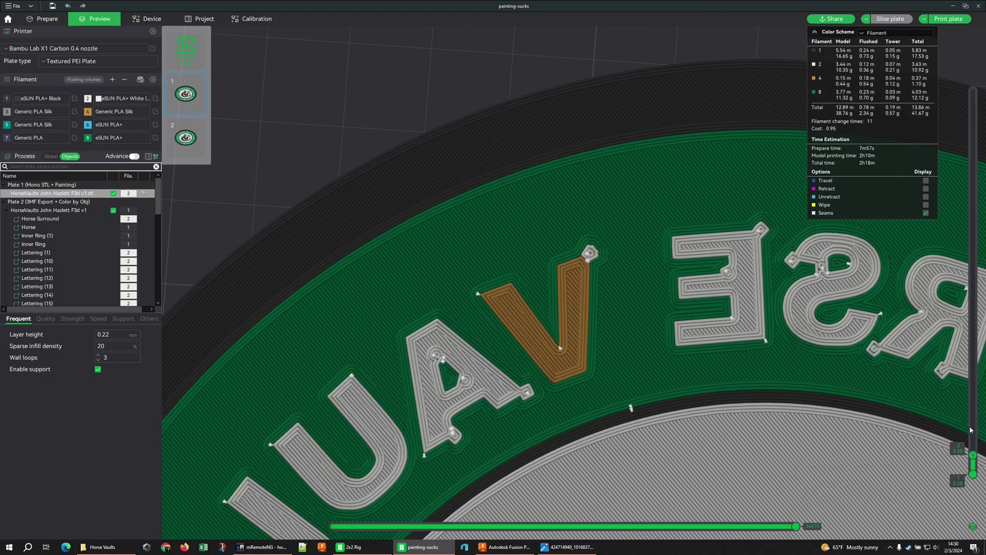
pyautogui.scroll(-1, 970, 429)
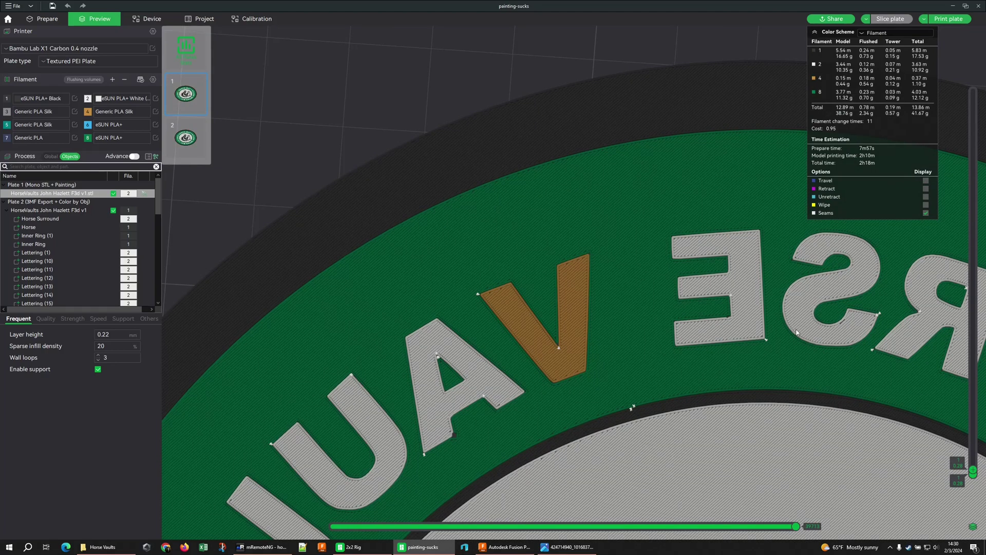
pyautogui.scroll(1, 973, 409)
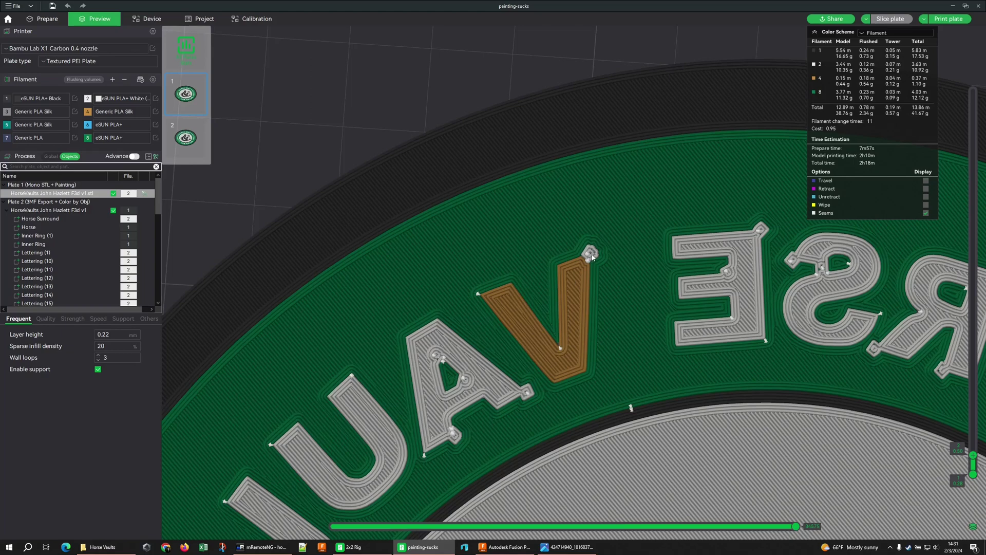
# - Show the Global process profile's Strength tab and orbit the sliced Plate 1 preview
pyautogui.click(62, 186)
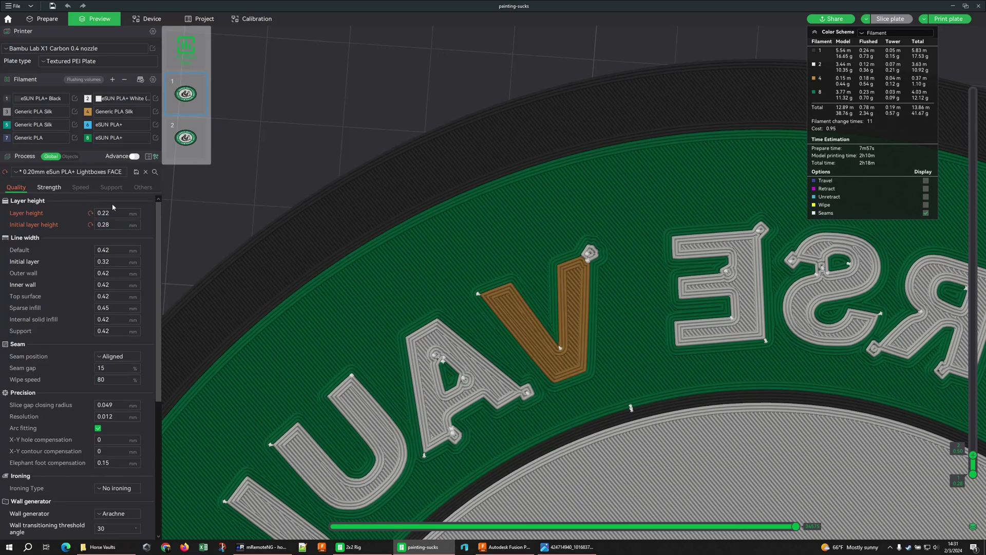
pyautogui.click(49, 187)
pyautogui.scroll(5, 608, 257)
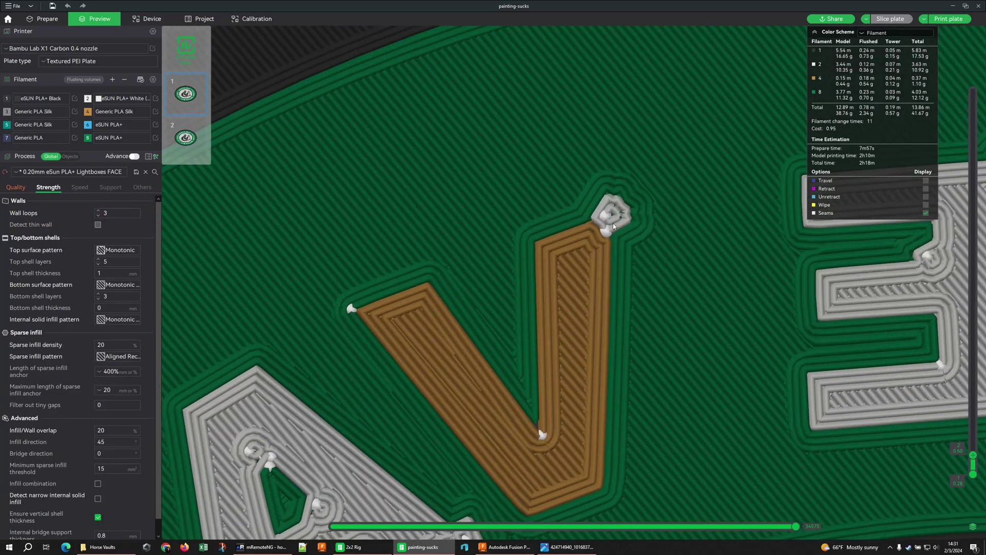
pyautogui.scroll(-6, 605, 228)
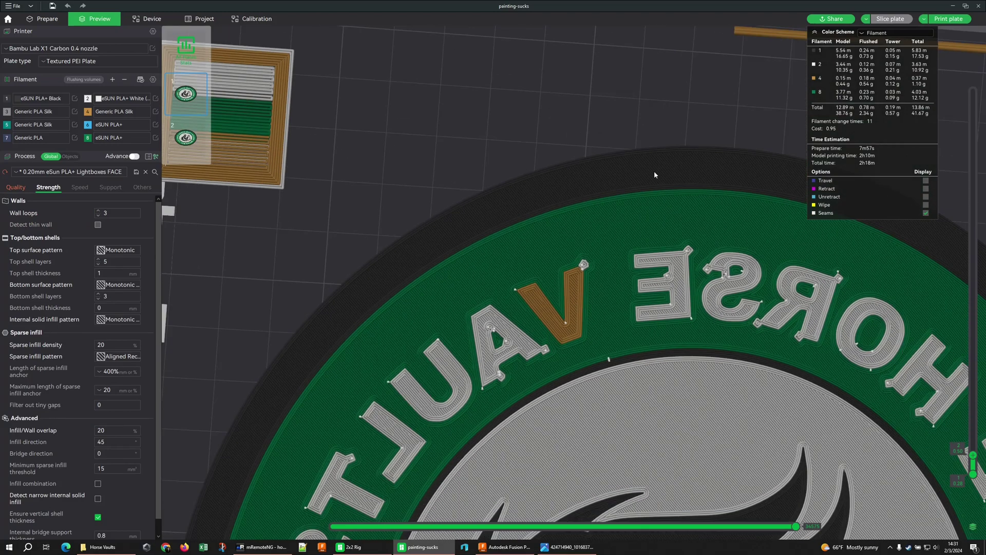
pyautogui.scroll(-4, 656, 178)
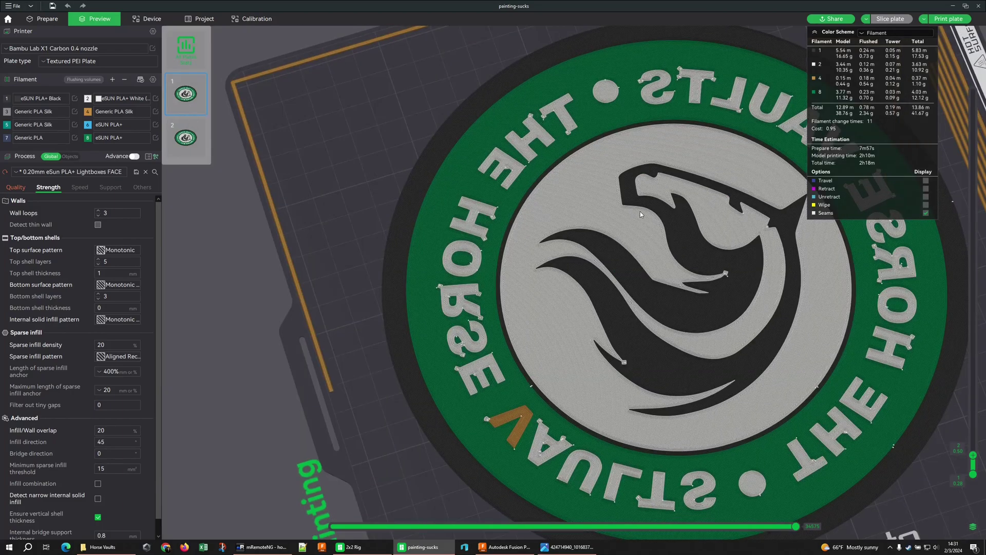
pyautogui.moveTo(640, 211); pyautogui.dragTo(551, 233)
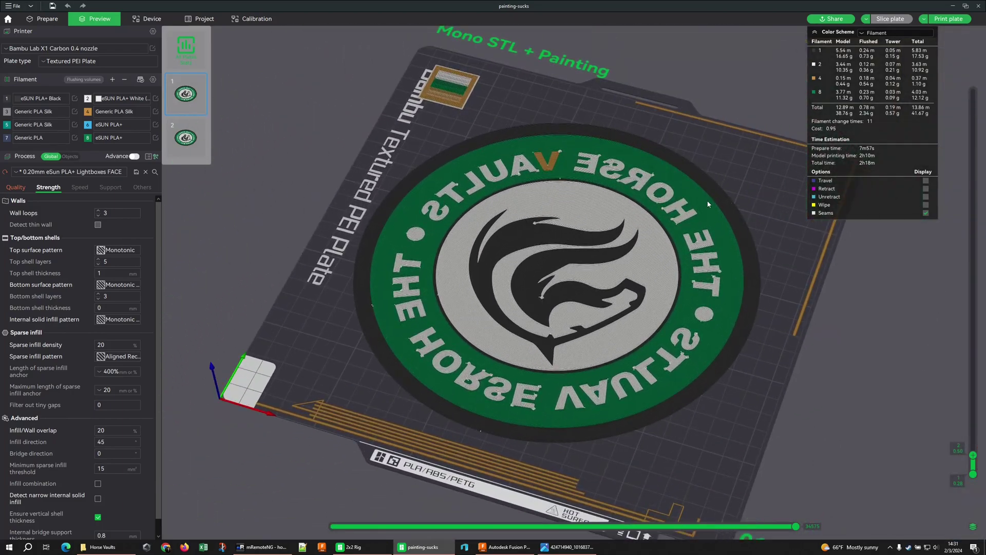
pyautogui.moveTo(708, 204); pyautogui.dragTo(745, 186)
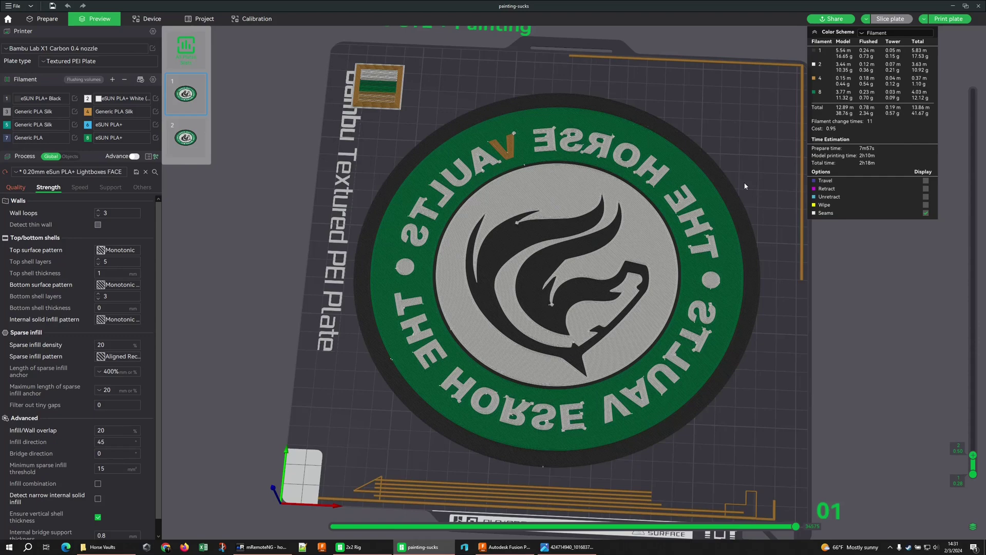
# - Toggle Prepare and Preview, drop to the first layer, then view sliced Plate 2's 2h10m stats
pyautogui.hotkey('ctrl', 'Tab')
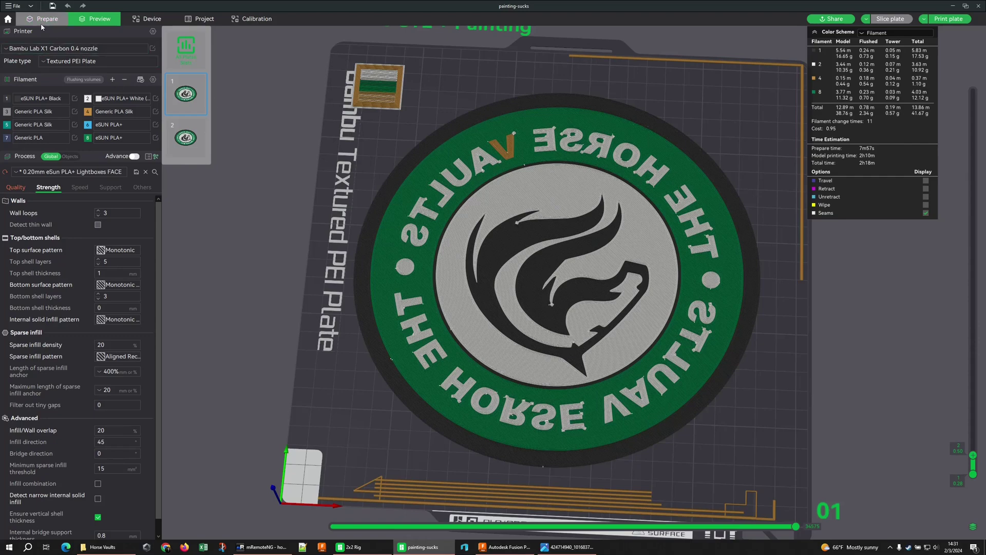
pyautogui.hotkey('ctrl', 'Tab')
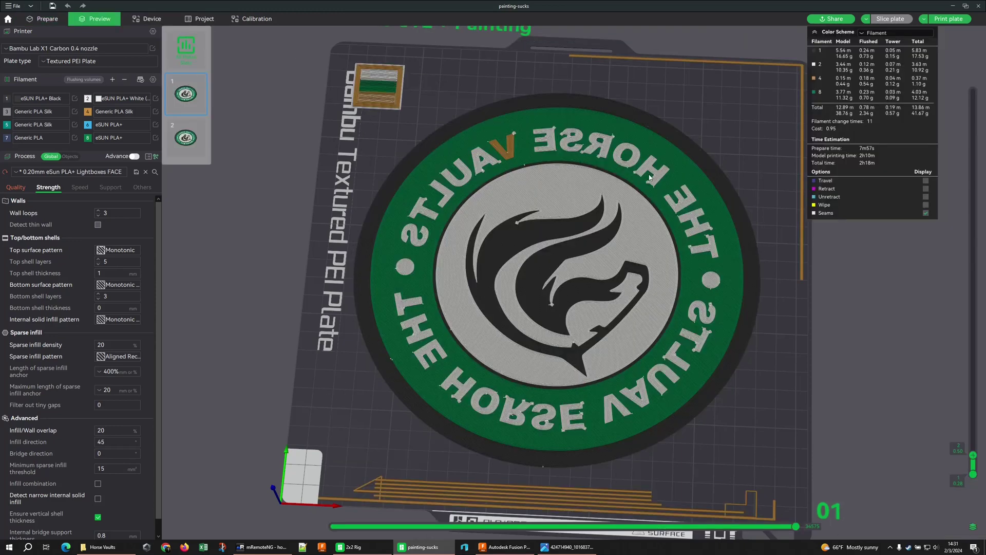
pyautogui.press('Down')
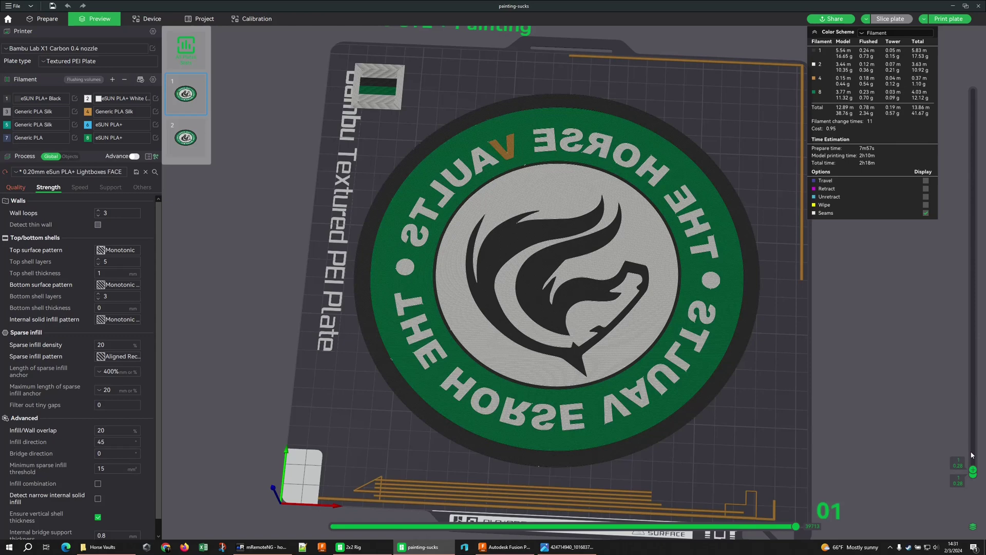
pyautogui.scroll(2, 972, 455)
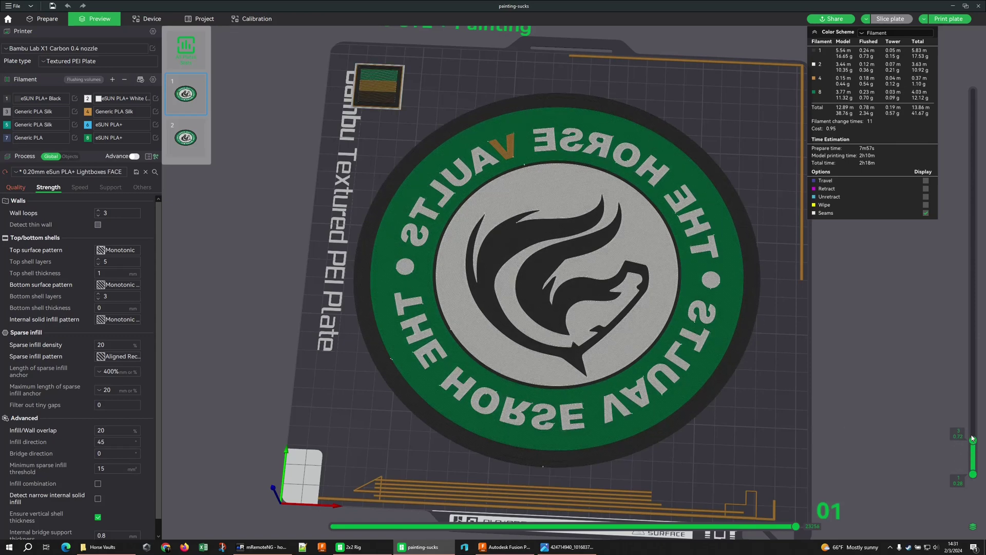
pyautogui.scroll(-1, 972, 438)
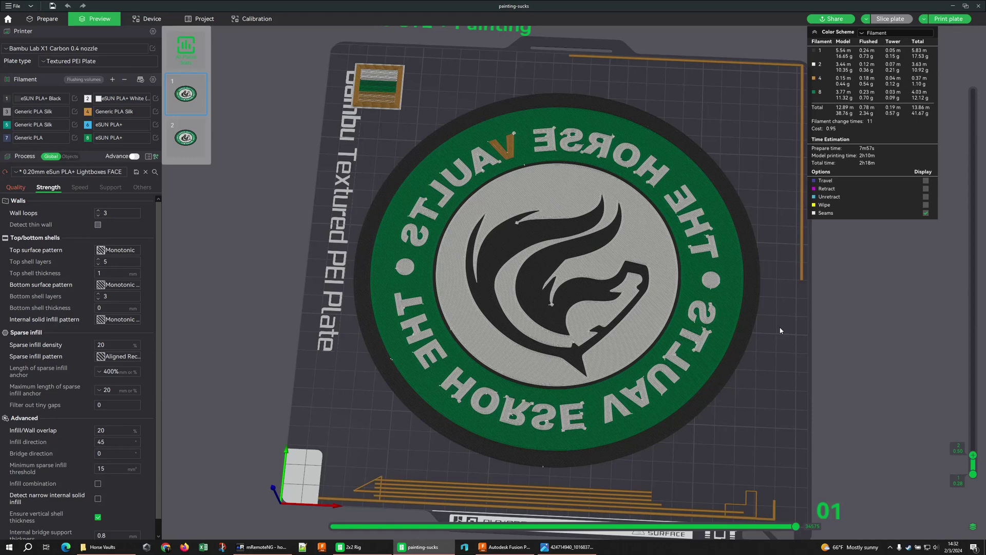
pyautogui.scroll(-1, 972, 440)
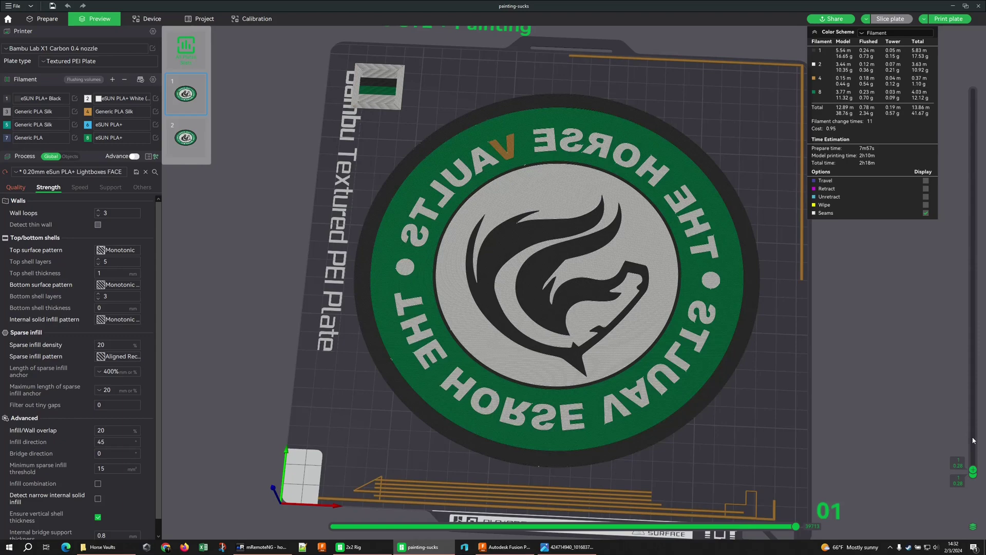
pyautogui.scroll(2, 973, 440)
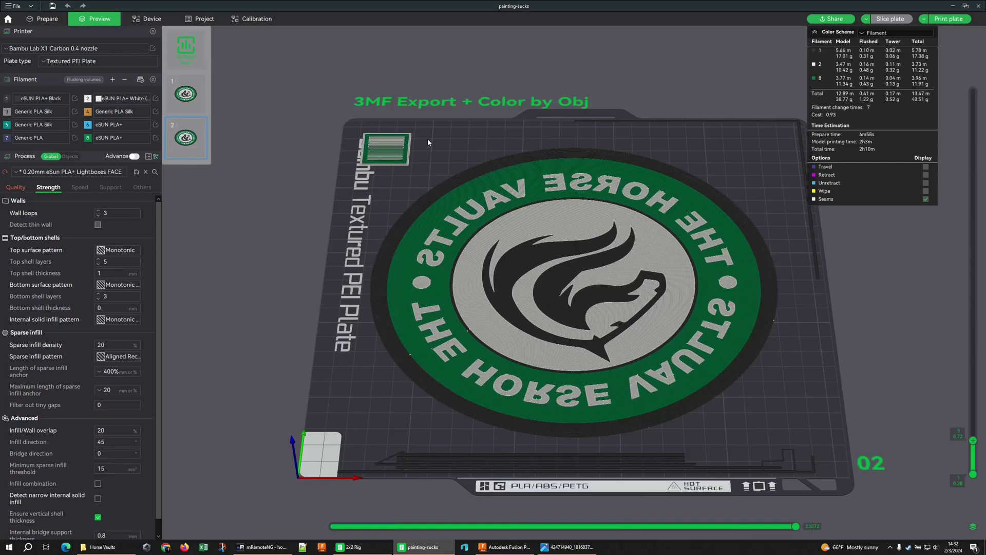
# - List Plate 2's parts and filaments under Objects, scroll to the Lettering Surround rows, then return to Prepare
pyautogui.moveTo(428, 142); pyautogui.dragTo(436, 156)
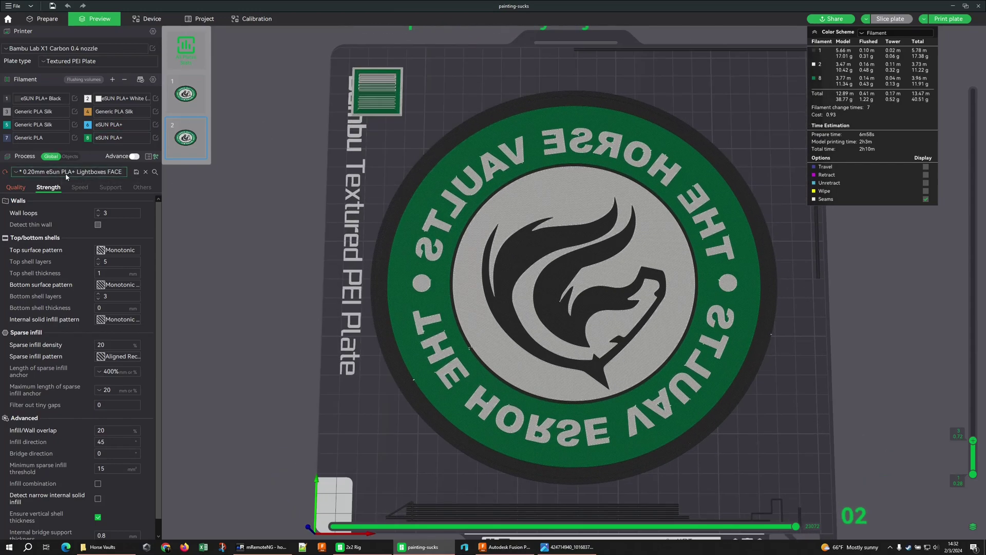
pyautogui.click(70, 156)
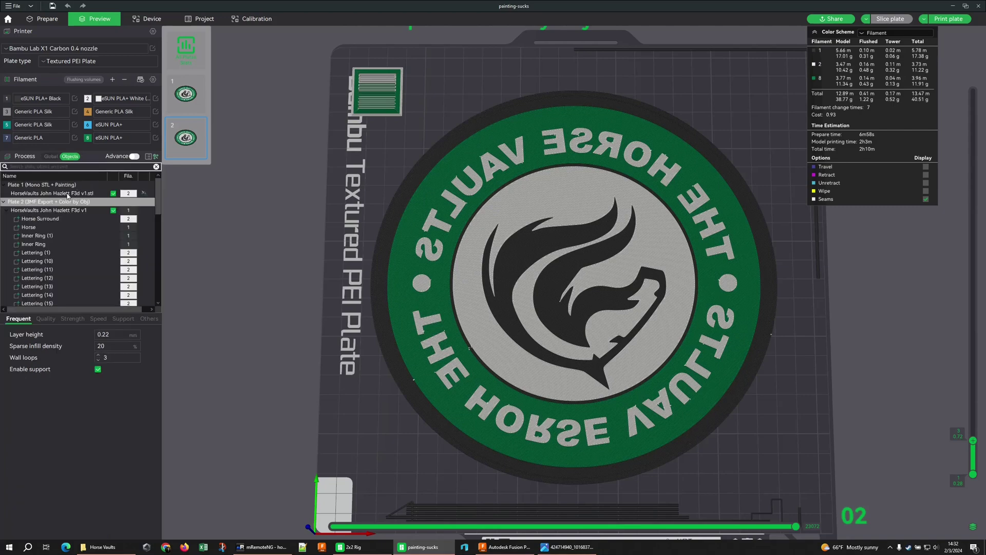
pyautogui.scroll(-8, 82, 252)
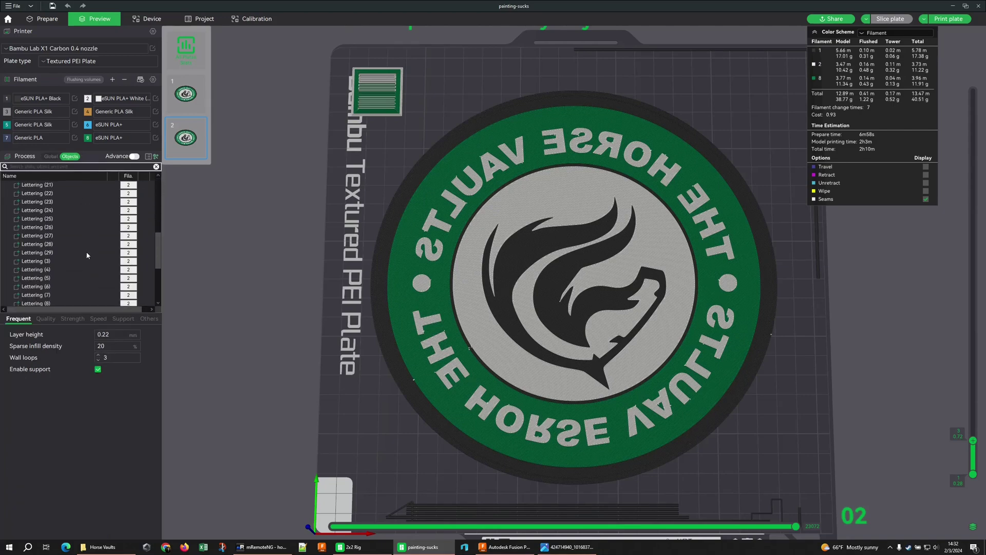
pyautogui.scroll(-1, 88, 247)
pyautogui.scroll(5, 432, 253)
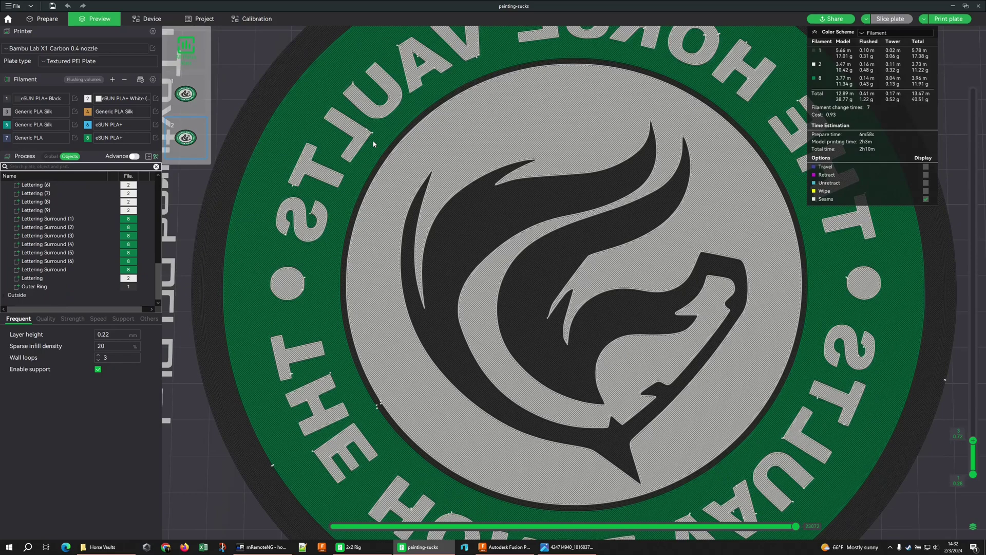
pyautogui.scroll(2, 432, 253)
pyautogui.scroll(2, 493, 239)
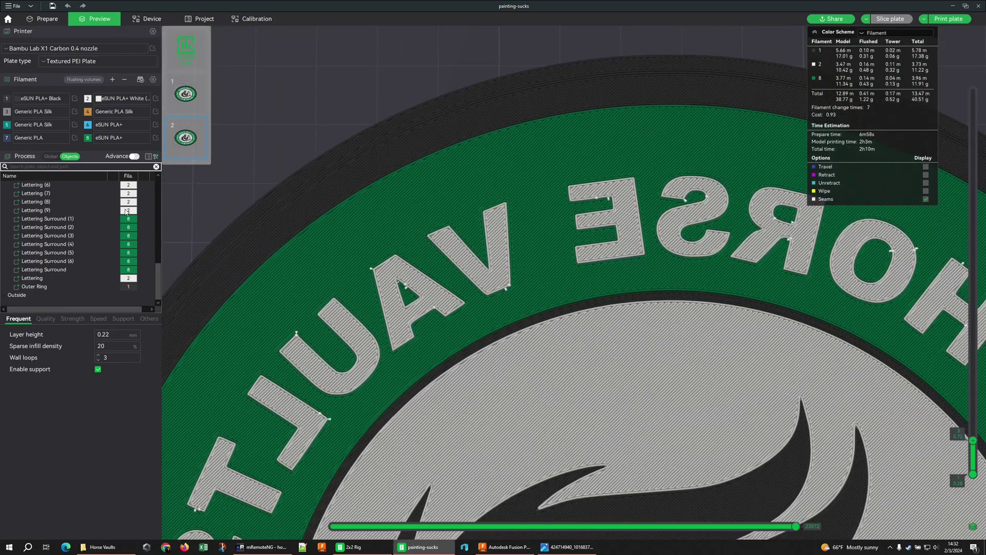
pyautogui.press('Tab')
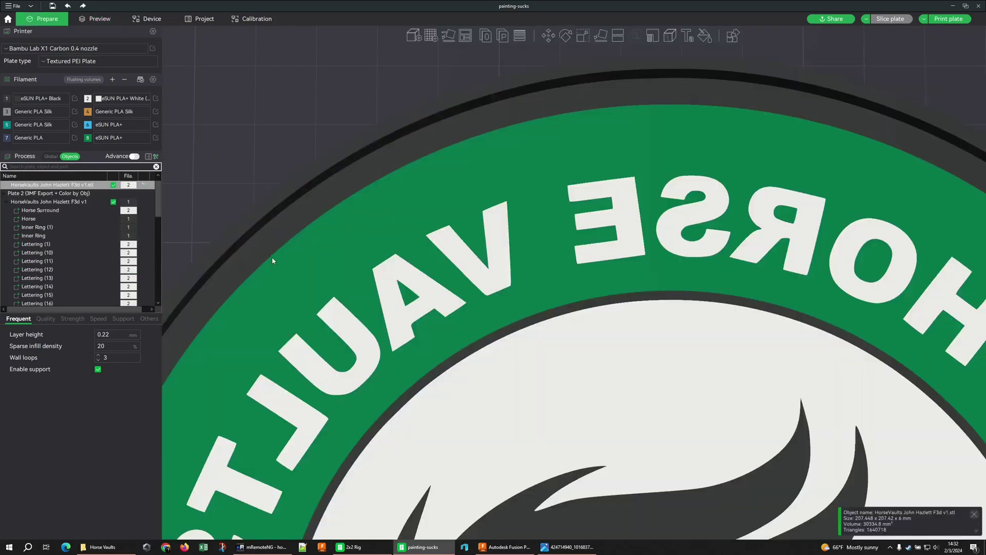
# - Change the Lettering (1) part's filament to 4
pyautogui.click(440, 257)
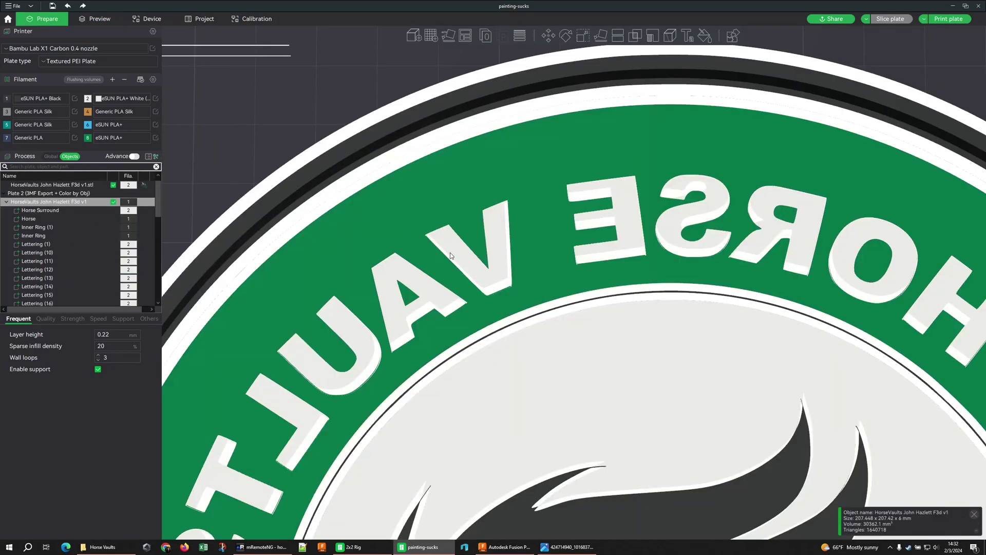
pyautogui.click(85, 243)
pyautogui.rightClick(85, 248)
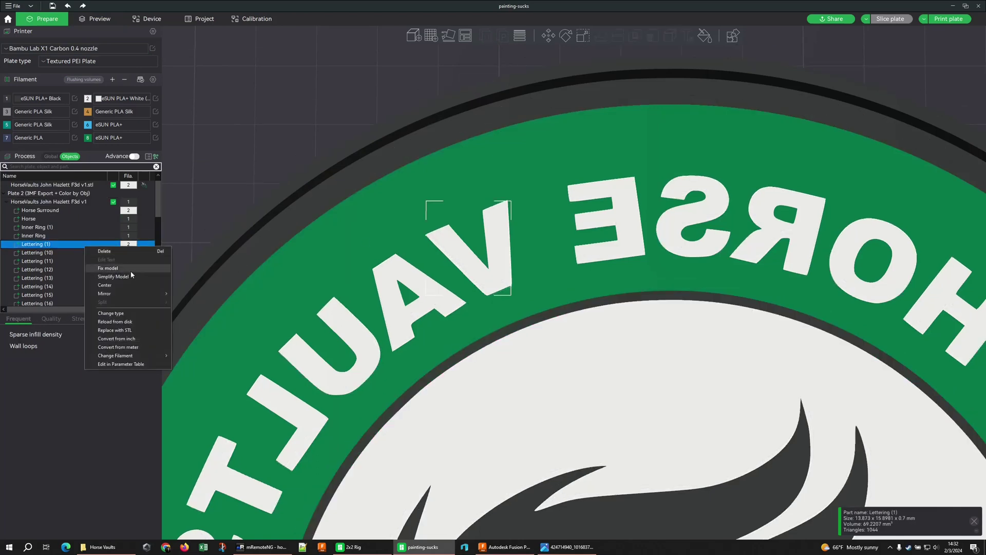
pyautogui.moveTo(141, 355)
pyautogui.click(198, 387)
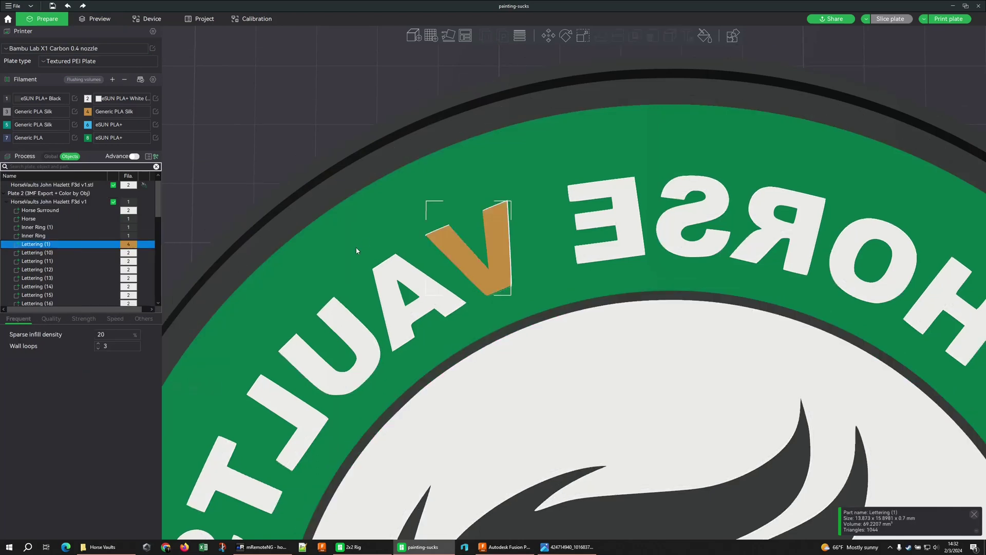
pyautogui.click(284, 102)
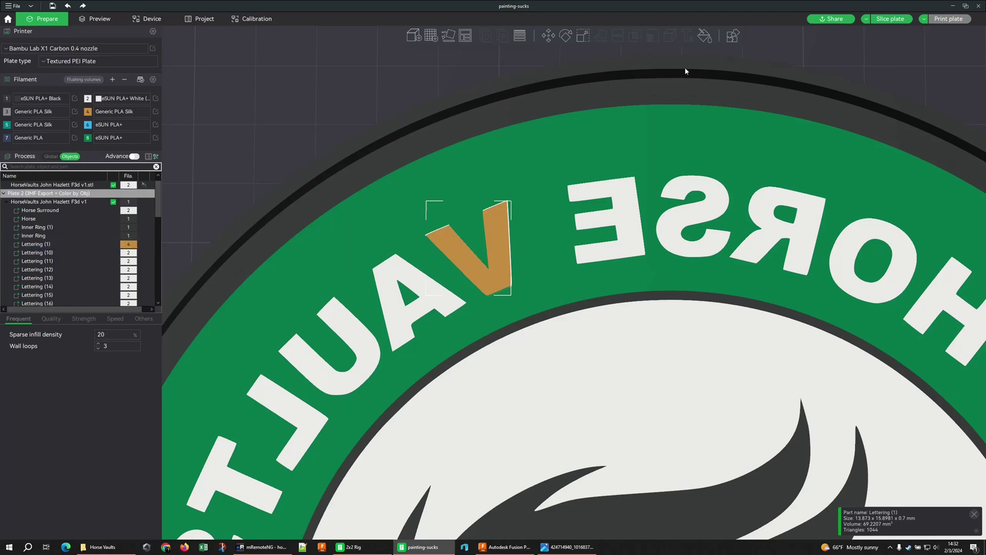
# - Slice plate 2 (2h15m) and step through the layers with the orange V
pyautogui.click(904, 21)
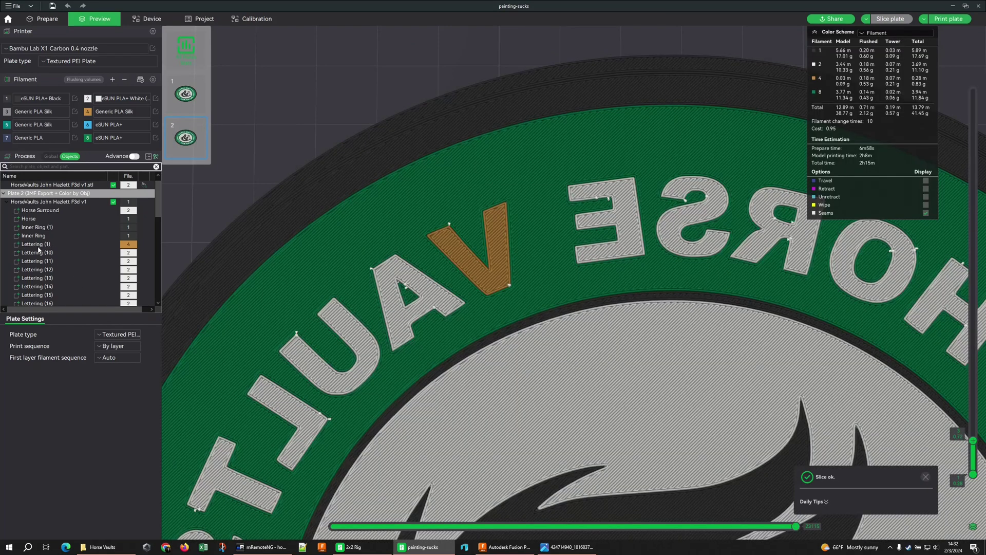
pyautogui.scroll(-2, 971, 431)
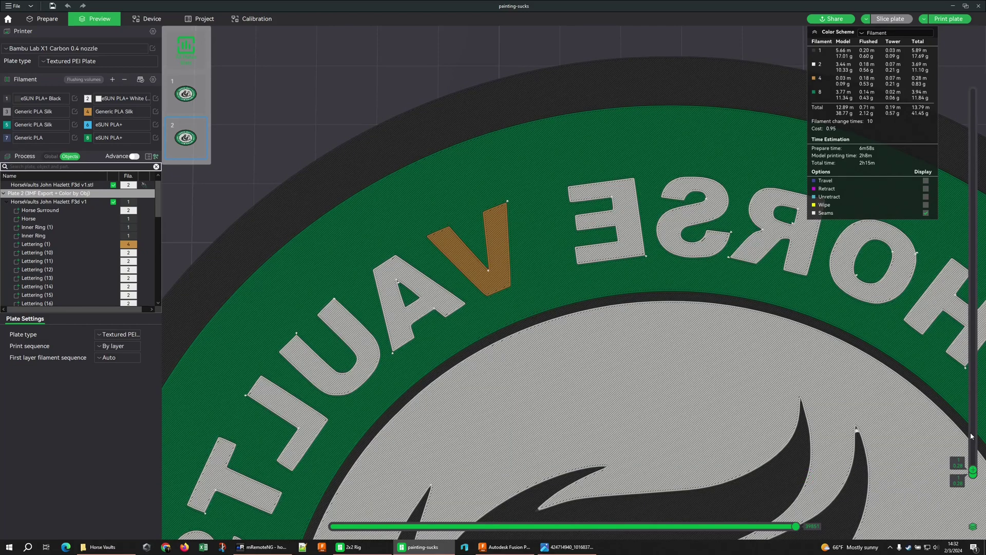
pyautogui.scroll(1, 971, 435)
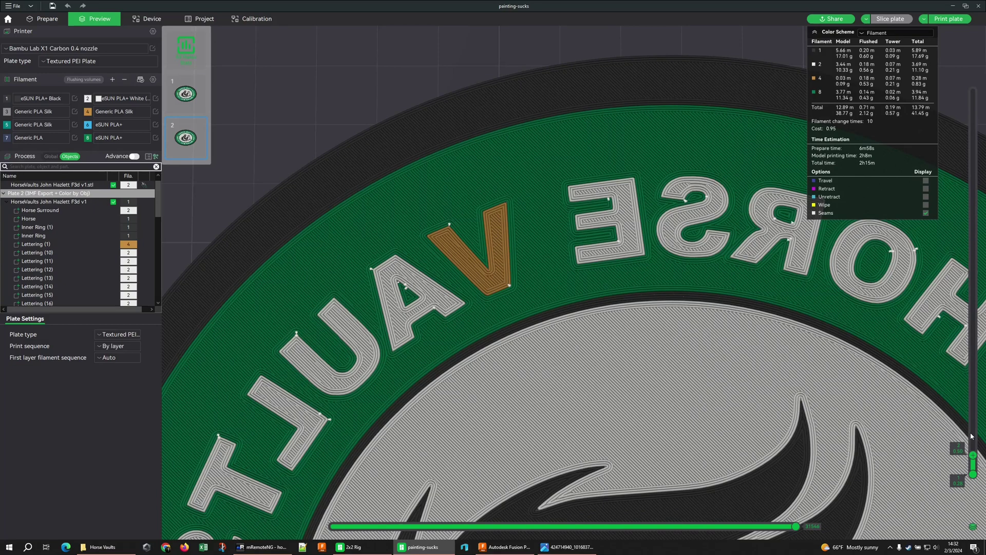
pyautogui.scroll(1, 971, 436)
pyautogui.scroll(1, 971, 436)
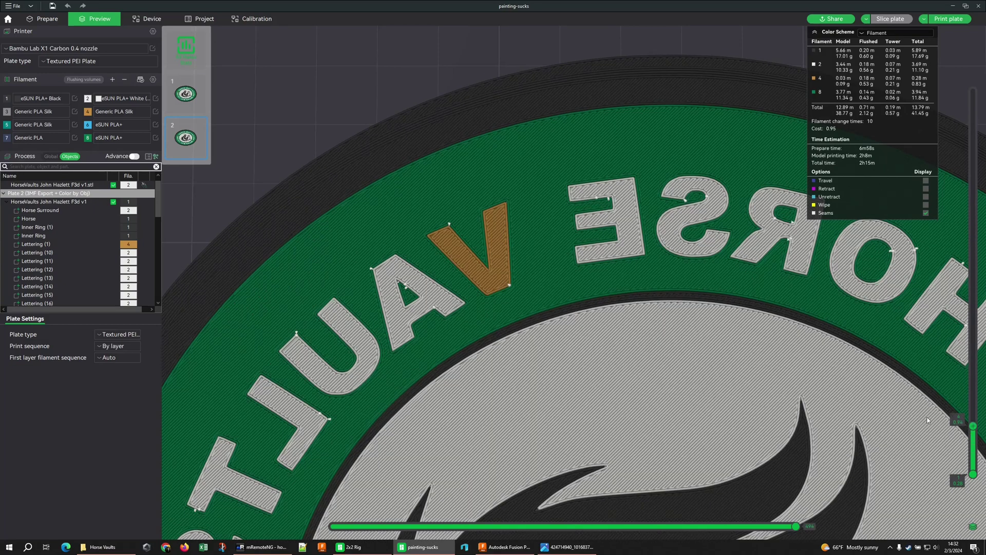
pyautogui.scroll(-3, 972, 443)
pyautogui.scroll(-8, 706, 359)
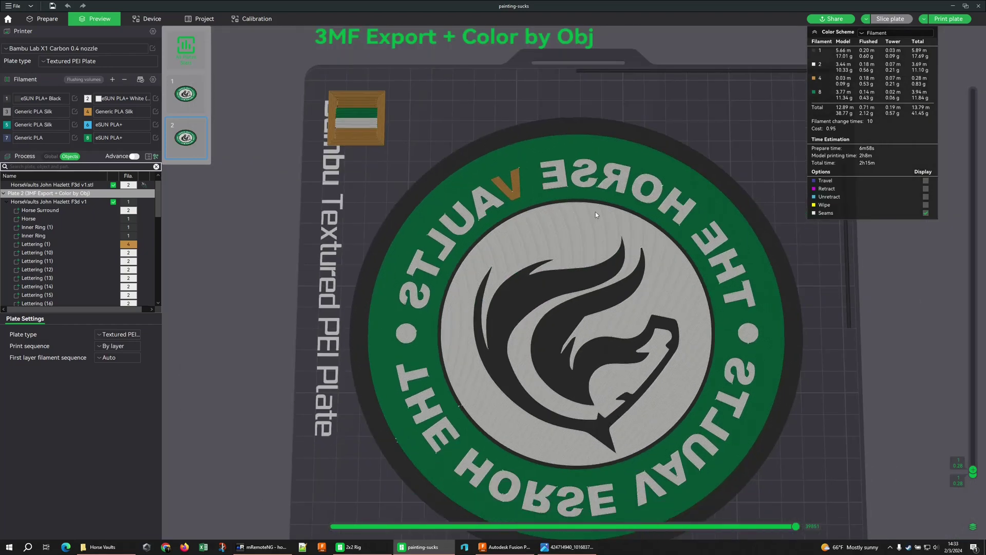
pyautogui.moveTo(596, 215); pyautogui.dragTo(575, 170, button='middle')
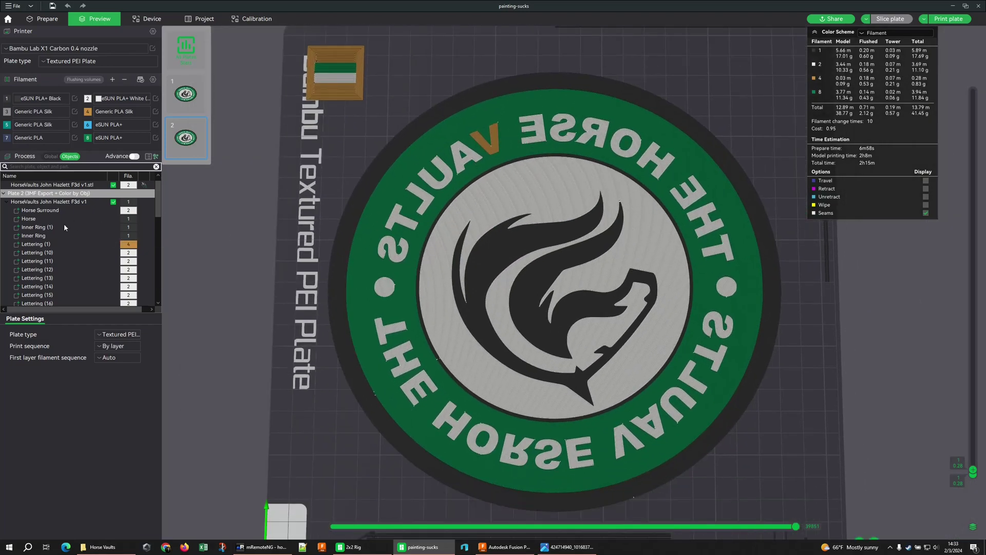
pyautogui.click(55, 244)
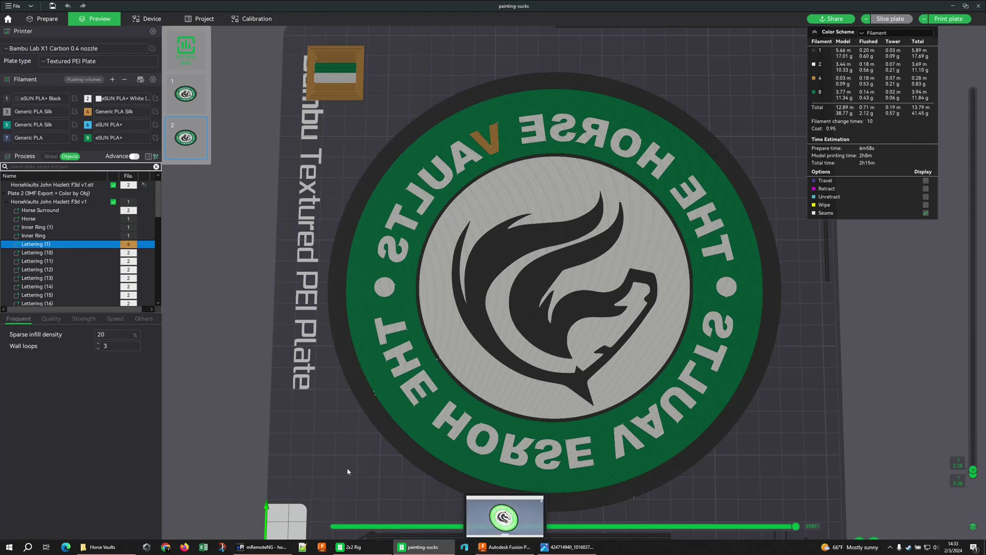
pyautogui.click(504, 546)
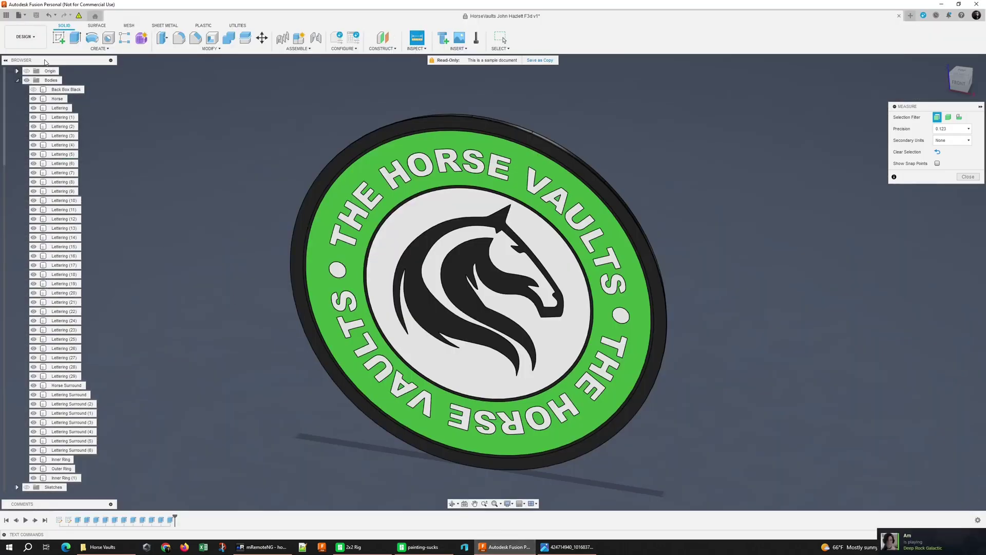
# - Open HorseVaults from the Data Panel, dismiss the crash report, and reopen the Data Panel after restart
pyautogui.click(7, 16)
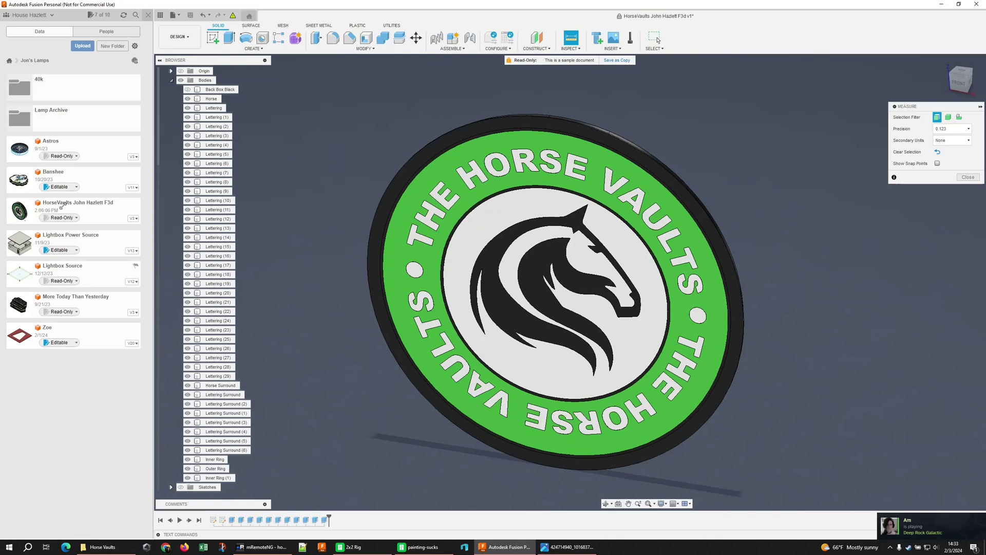
pyautogui.doubleClick(116, 211)
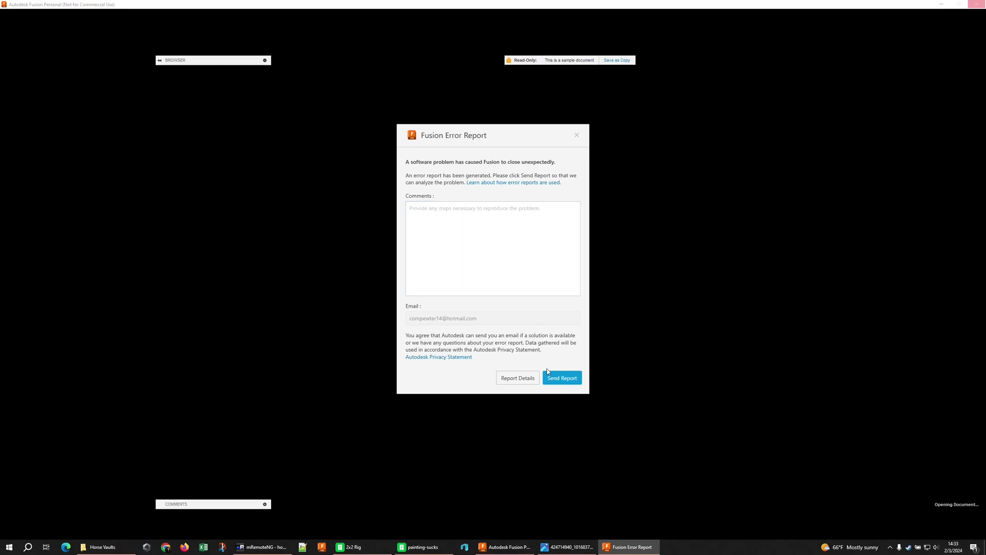
pyautogui.click(576, 136)
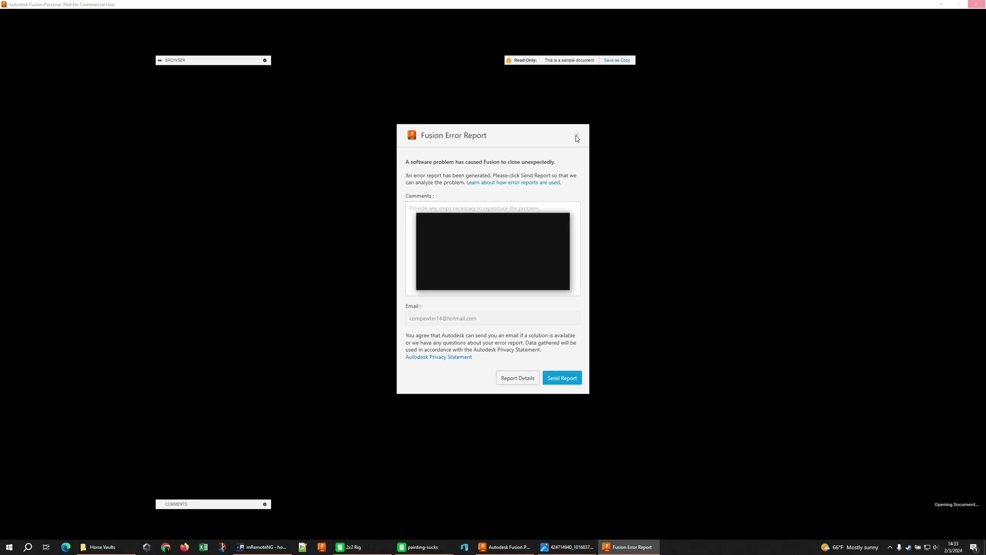
pyautogui.click(506, 272)
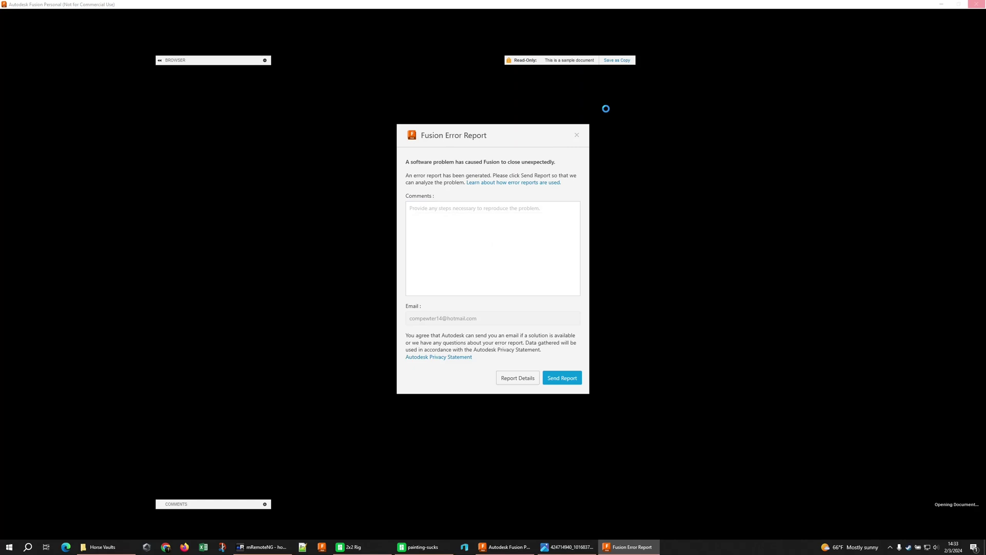
pyautogui.click(577, 135)
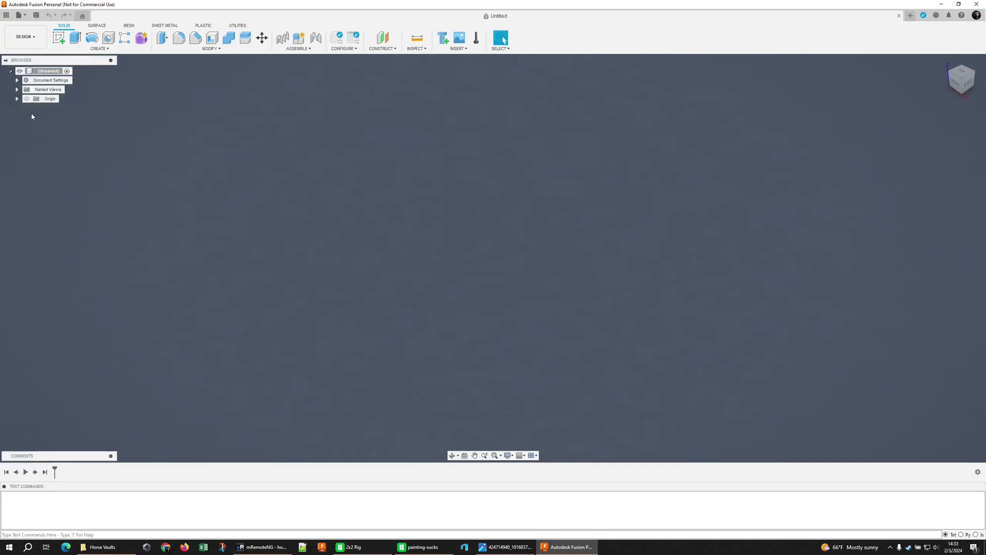
pyautogui.click(25, 39)
pyautogui.click(6, 15)
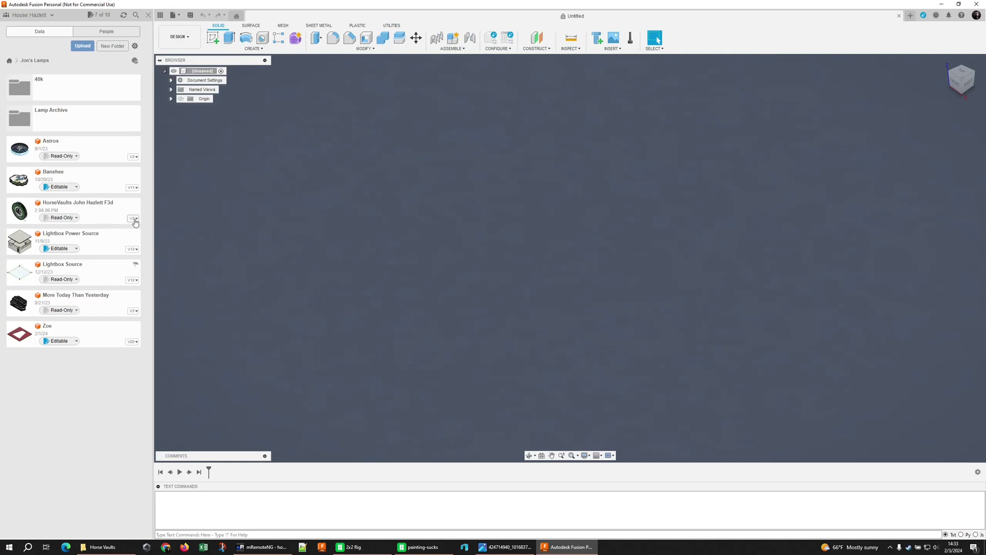
# - Open HorseVaults V3, expand Bodies, Base (1) and Face (41), and select letters-white (3)
pyautogui.click(132, 218)
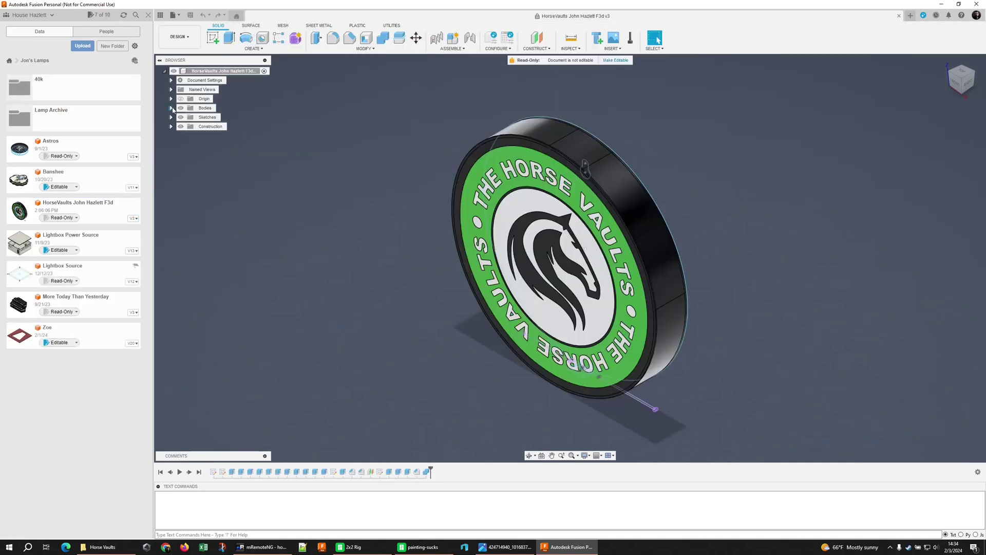
pyautogui.click(172, 108)
pyautogui.click(179, 126)
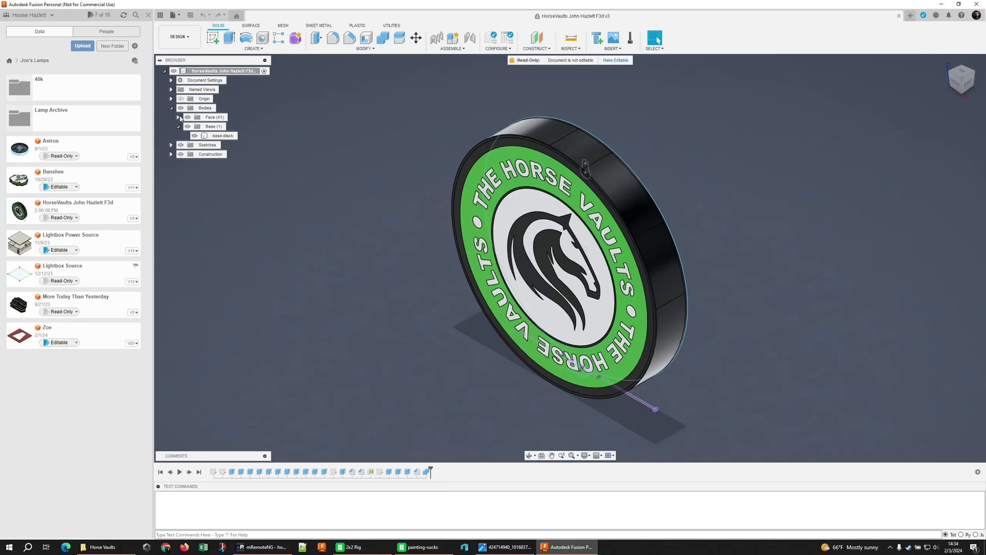
pyautogui.click(178, 117)
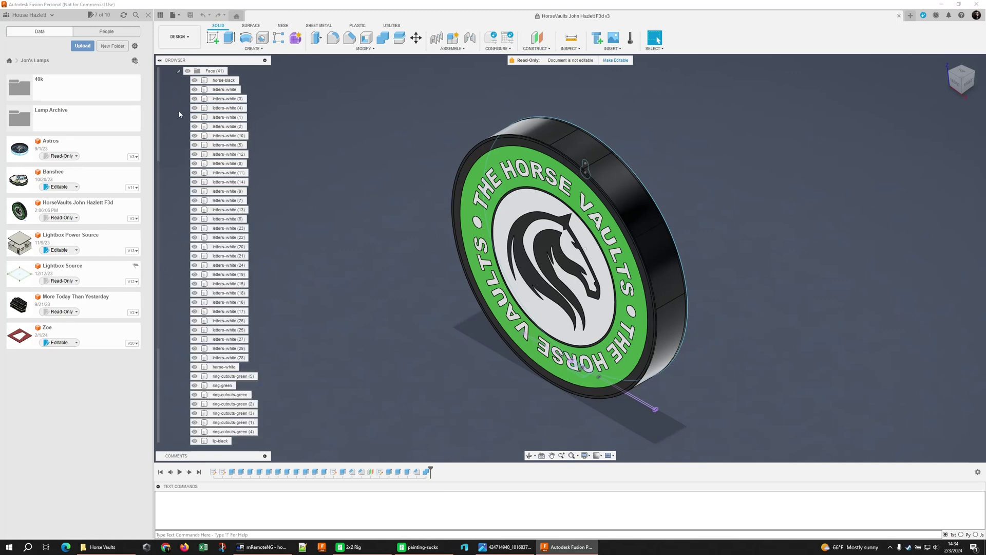
pyautogui.click(230, 99)
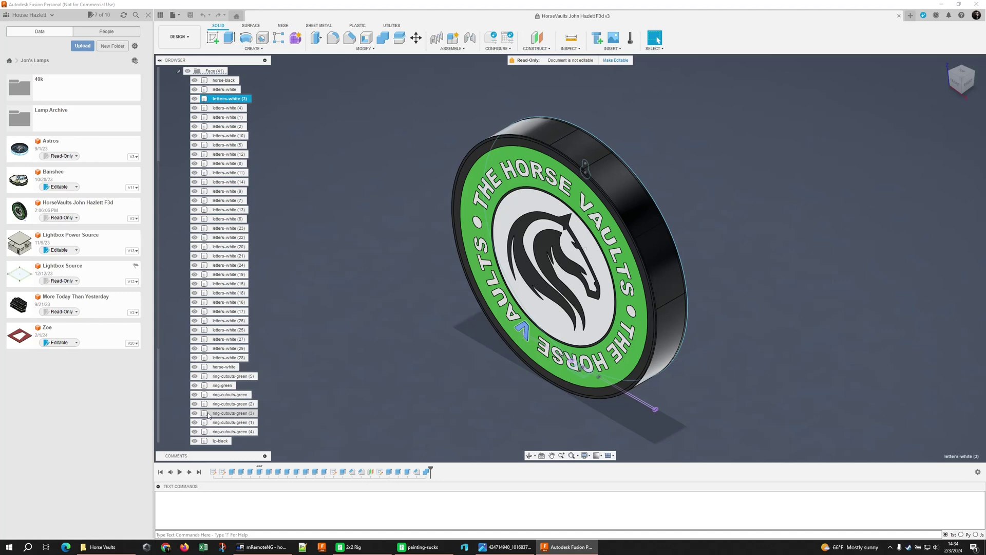
# - Start a new empty Bambu Studio window from the taskbar jump list
pyautogui.rightClick(441, 548)
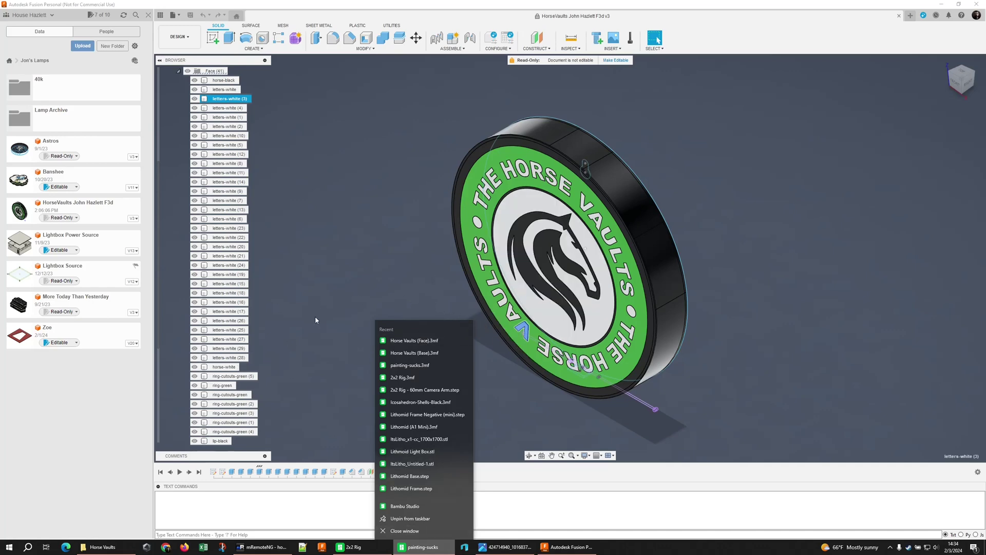
pyautogui.click(348, 407)
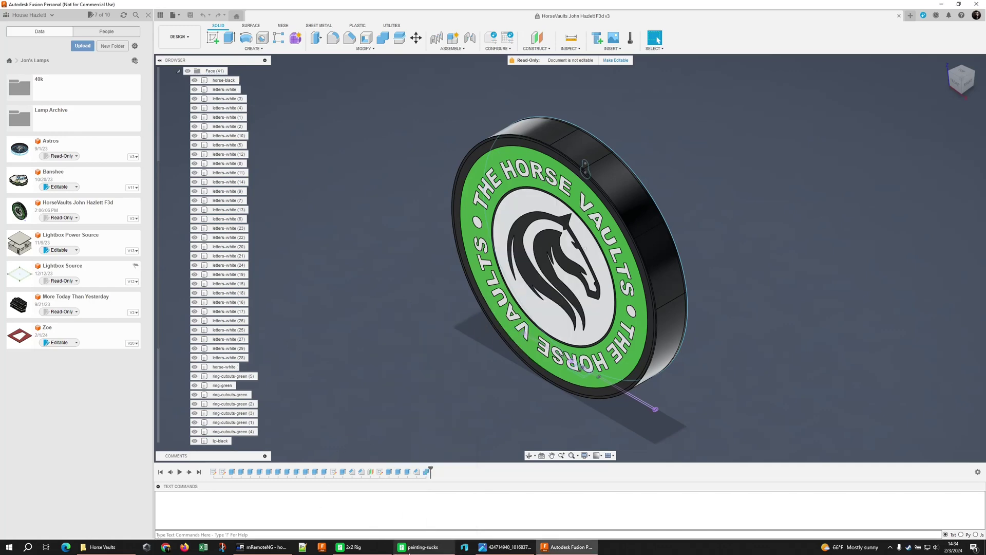
pyautogui.rightClick(413, 548)
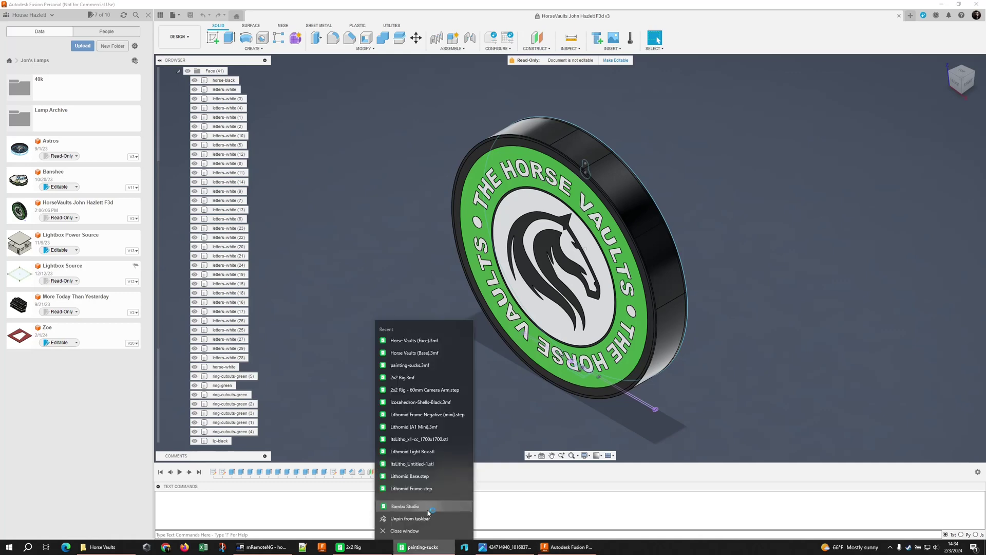
pyautogui.click(421, 507)
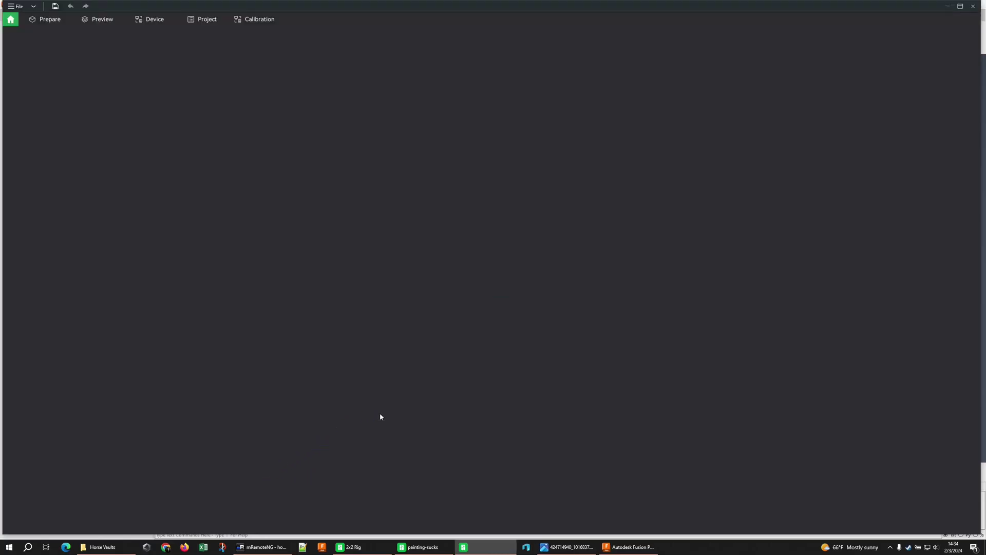
# - Rename letters-white (3) through (11) to 'asdfasfa', then to 'agyiahbsg'
pyautogui.click(629, 546)
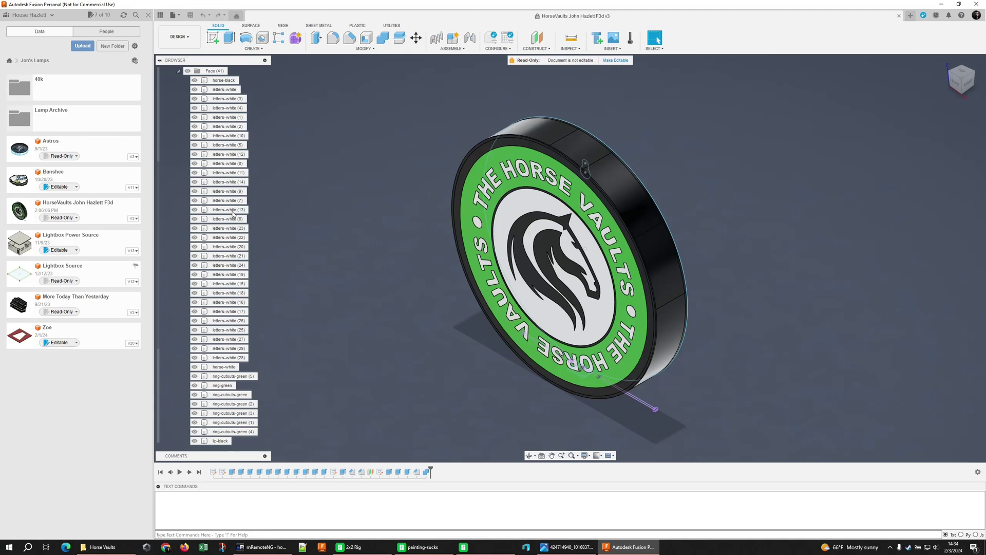
pyautogui.click(229, 98)
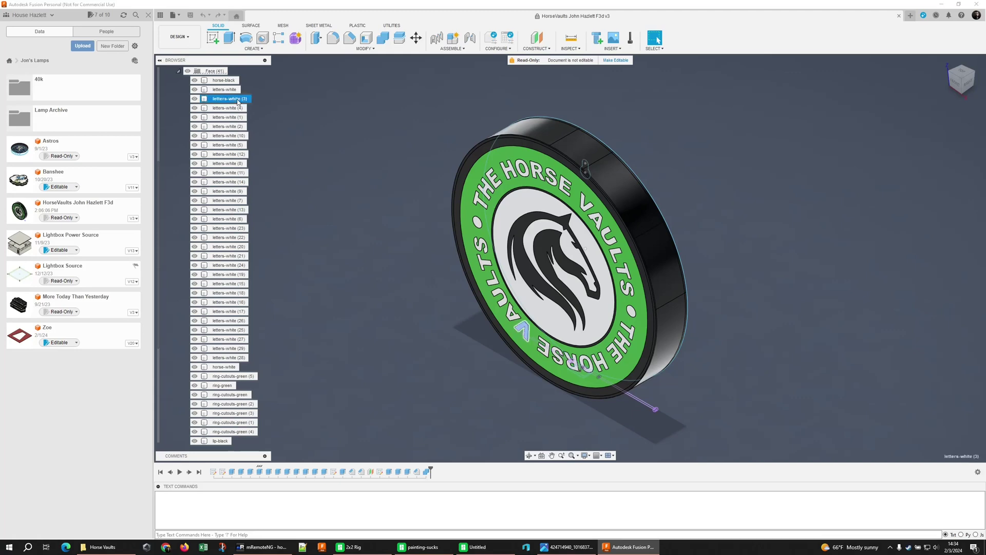
pyautogui.keyDown('shift'); pyautogui.click(239, 172); pyautogui.keyUp('shift')
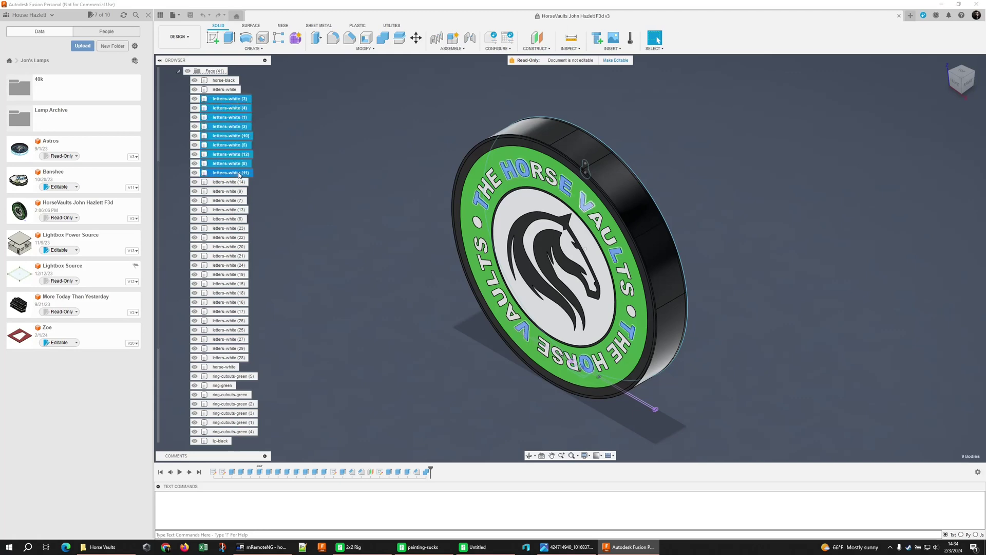
pyautogui.doubleClick(242, 99)
pyautogui.write('asdfasfa')
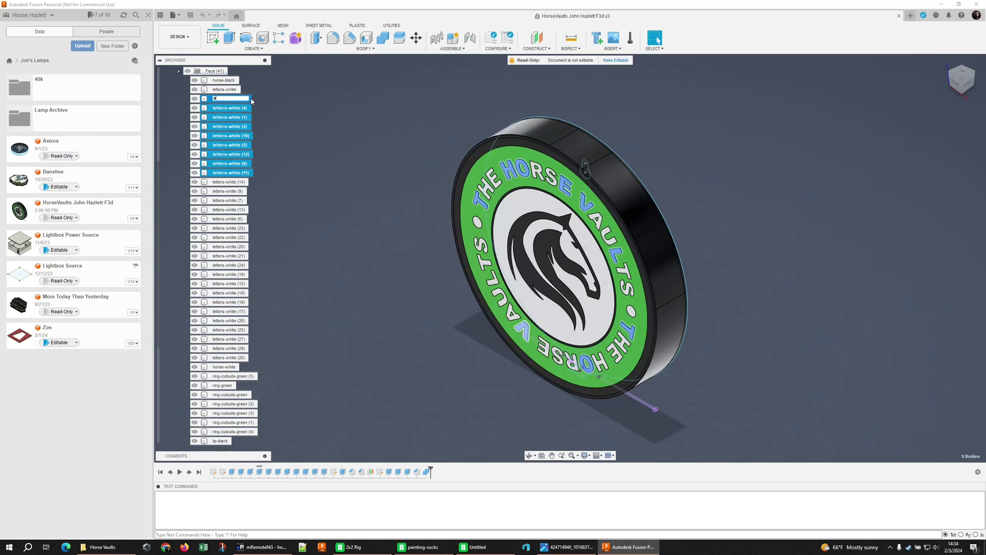
pyautogui.press('Return')
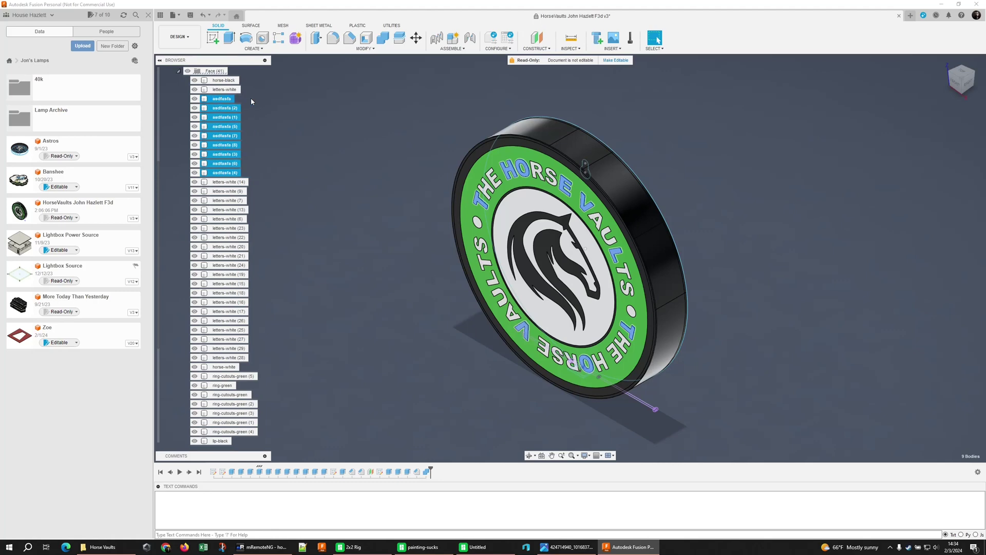
pyautogui.press('F2')
pyautogui.write('agyiahbsg')
pyautogui.press('Return')
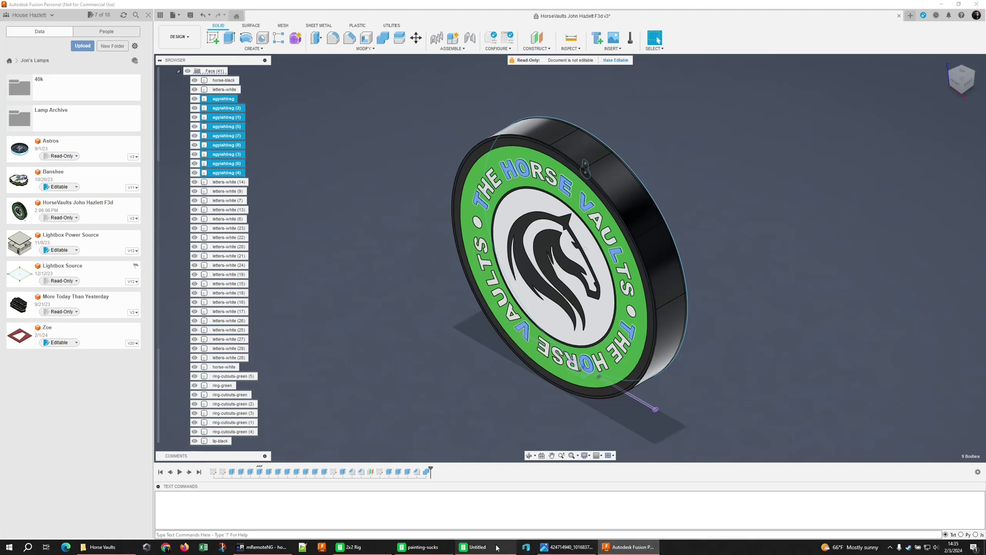
pyautogui.click(478, 547)
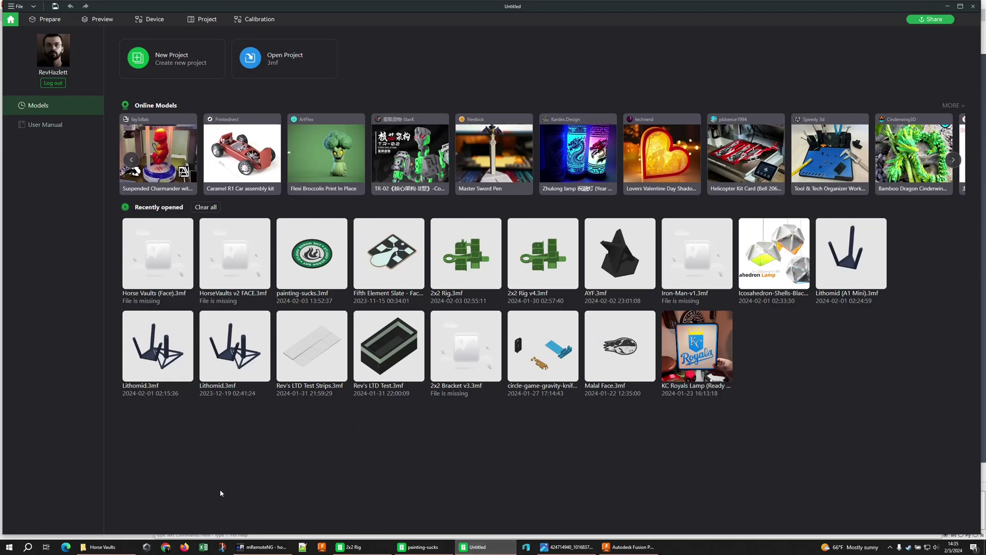
# - Drag Horse Vaults (Face).3mf from the Studio folder into Bambu Studio
pyautogui.click(103, 547)
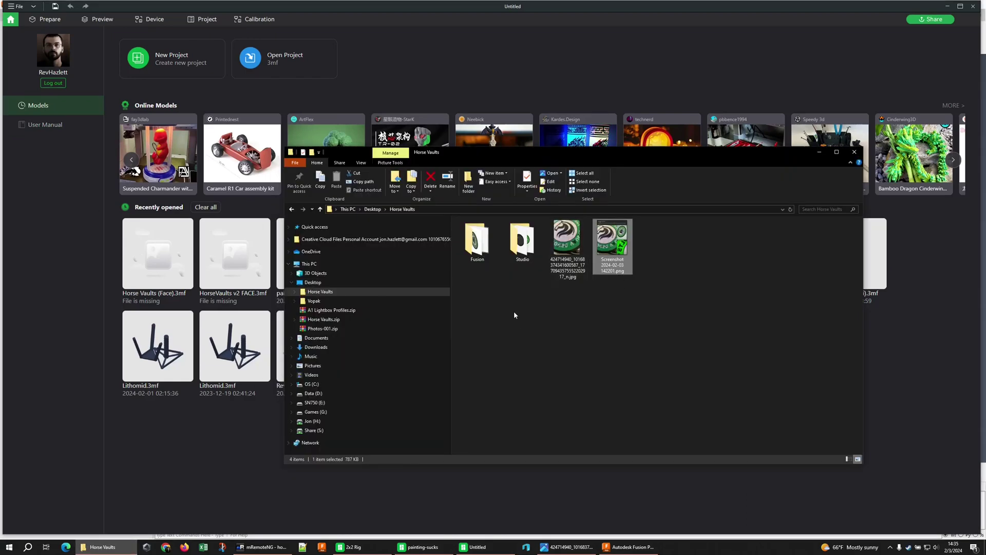
pyautogui.doubleClick(521, 240)
pyautogui.moveTo(490, 241); pyautogui.dragTo(190, 466)
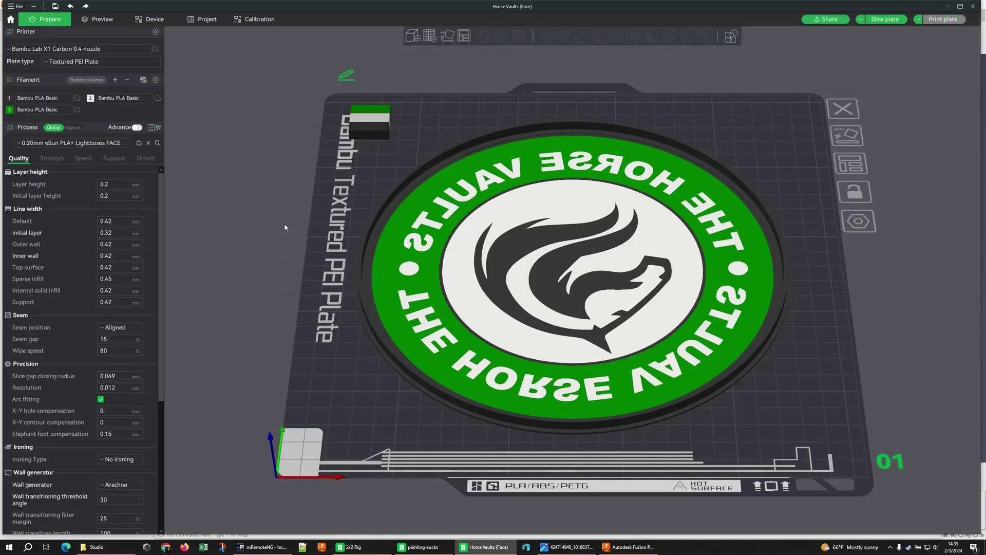
# - Assign Filament 2 (white) to the run of letters-white parts
pyautogui.click(72, 128)
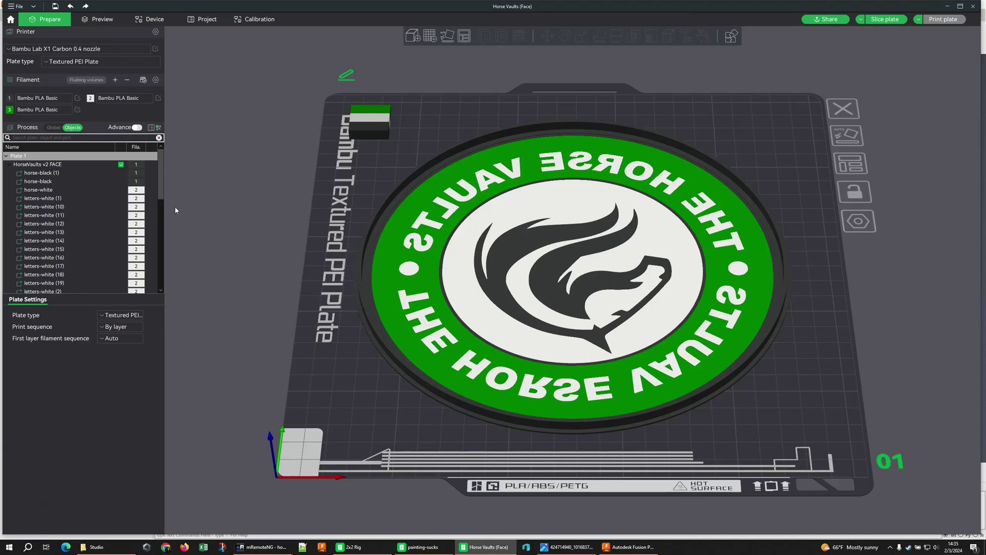
pyautogui.click(57, 191)
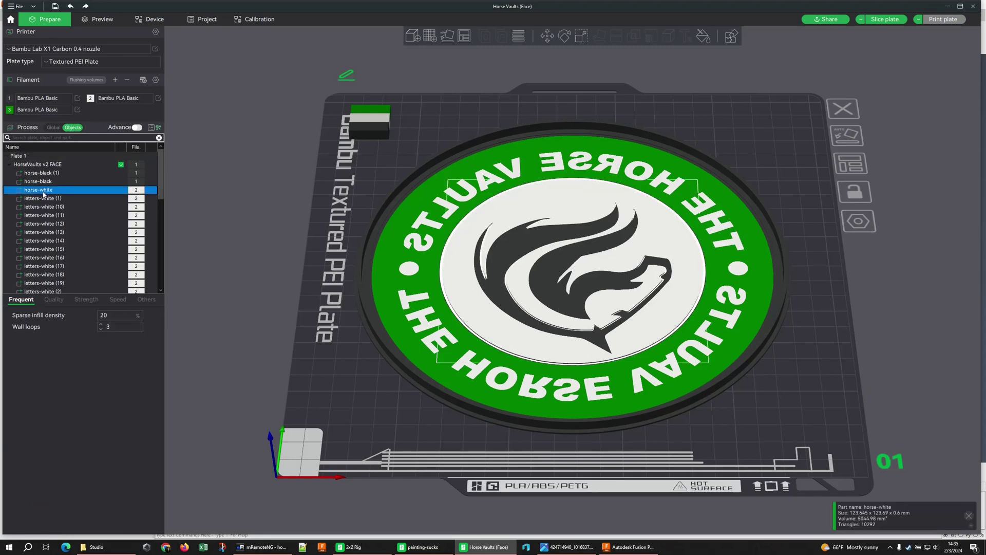
pyautogui.scroll(-8, 45, 205)
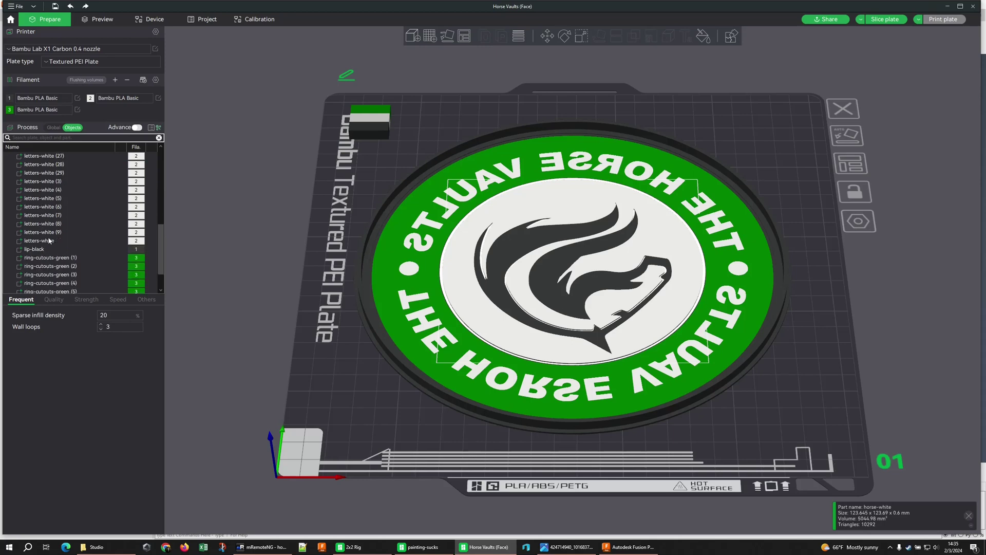
pyautogui.keyDown('shift'); pyautogui.click(46, 241); pyautogui.keyUp('shift')
pyautogui.rightClick(50, 241)
pyautogui.moveTo(120, 291)
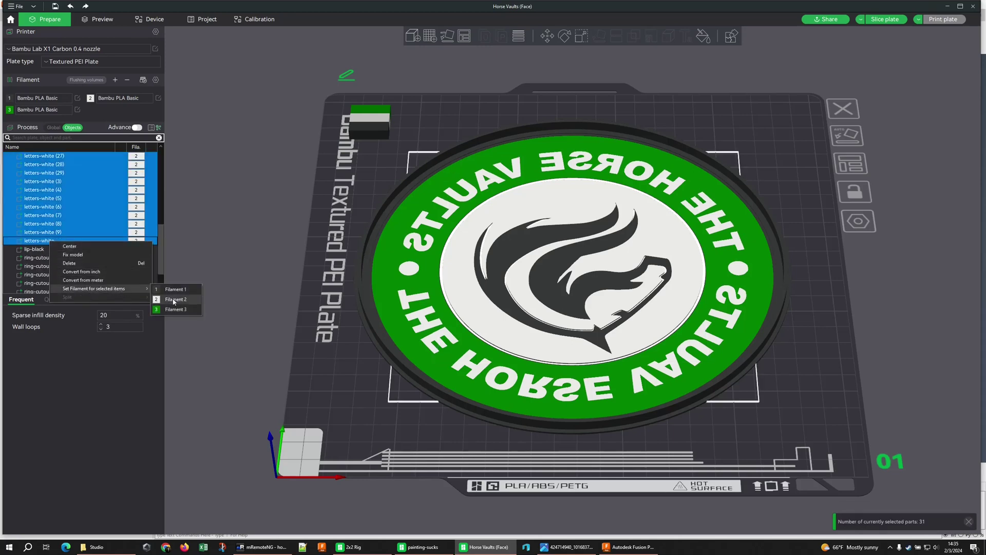
pyautogui.click(167, 299)
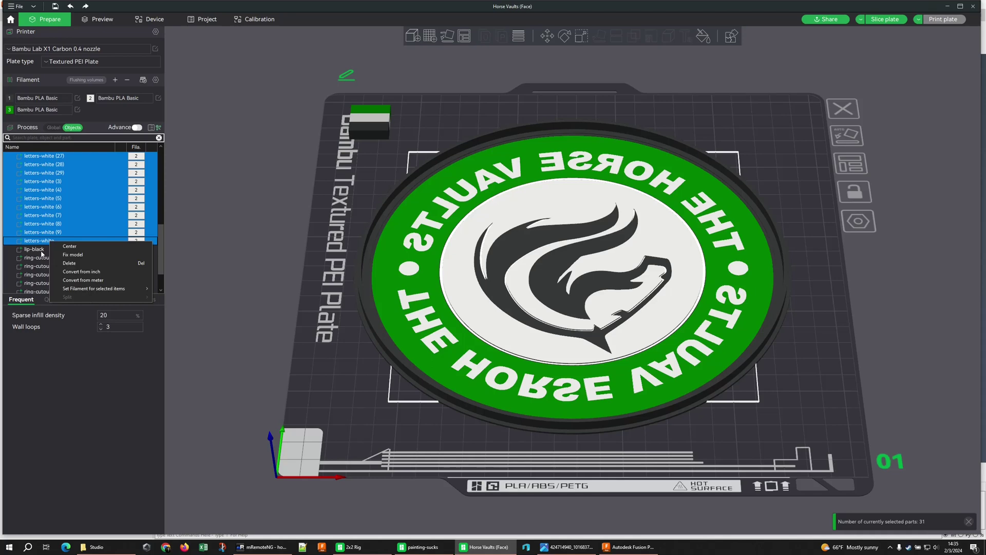
# - Assign Filament 3 (green) to the ring-green and ring-cutouts-green parts
pyautogui.click(44, 249)
pyautogui.click(58, 259)
pyautogui.scroll(-2, 58, 258)
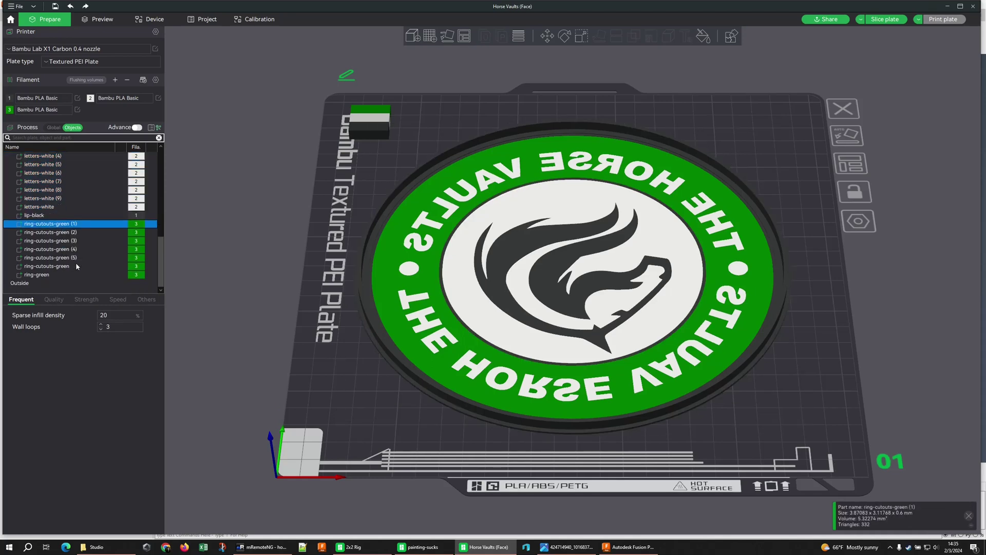
pyautogui.keyDown('shift'); pyautogui.click(62, 274); pyautogui.keyUp('shift')
pyautogui.rightClick(67, 274)
pyautogui.moveTo(156, 322)
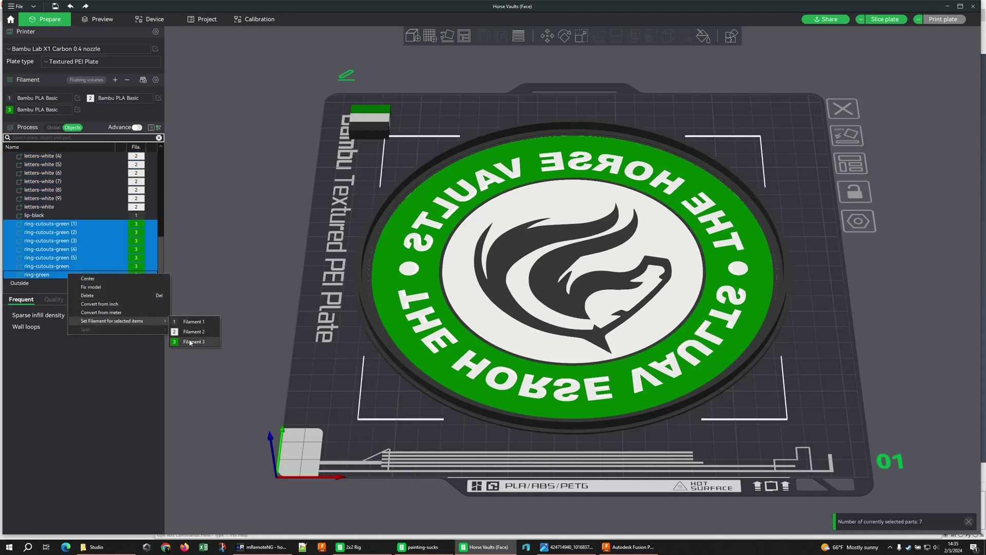
pyautogui.click(190, 342)
# - Clear the part selection and orbit to inspect the recoloured model
pyautogui.moveTo(299, 307); pyautogui.dragTo(288, 251)
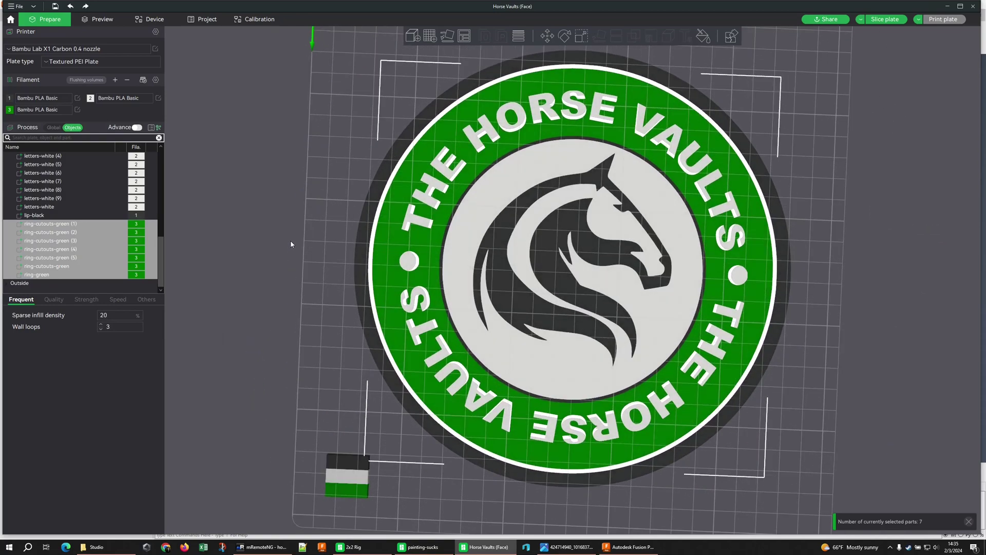
pyautogui.click(290, 241)
pyautogui.scroll(3, 291, 239)
pyautogui.scroll(-3, 291, 233)
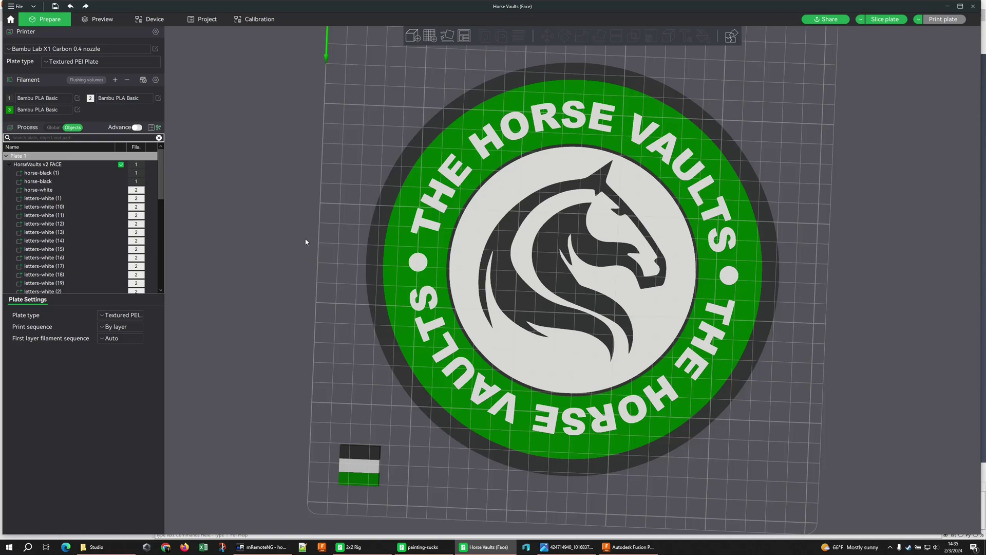
pyautogui.moveTo(299, 239); pyautogui.dragTo(312, 313)
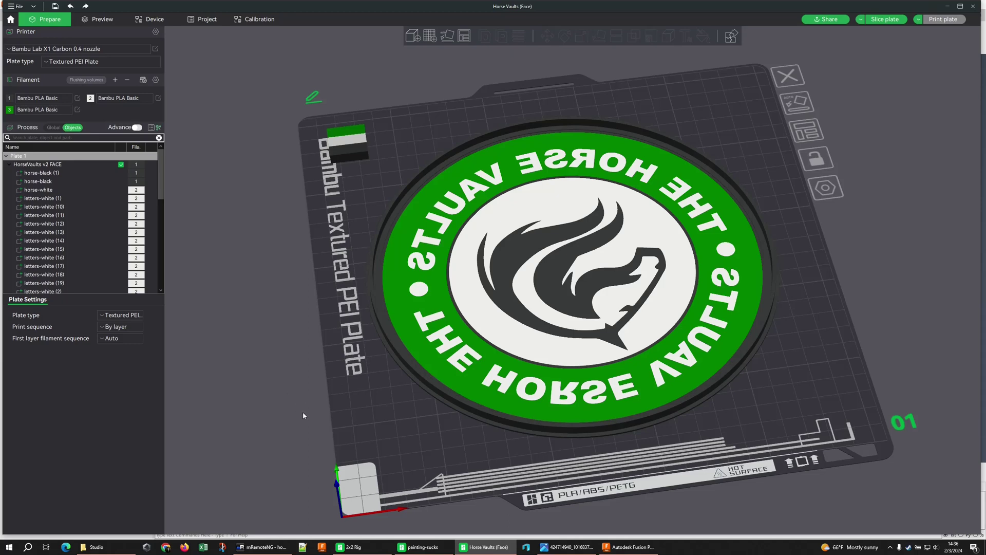
# - In Fusion, collapse the Face folder and hide the base-black body
pyautogui.click(628, 547)
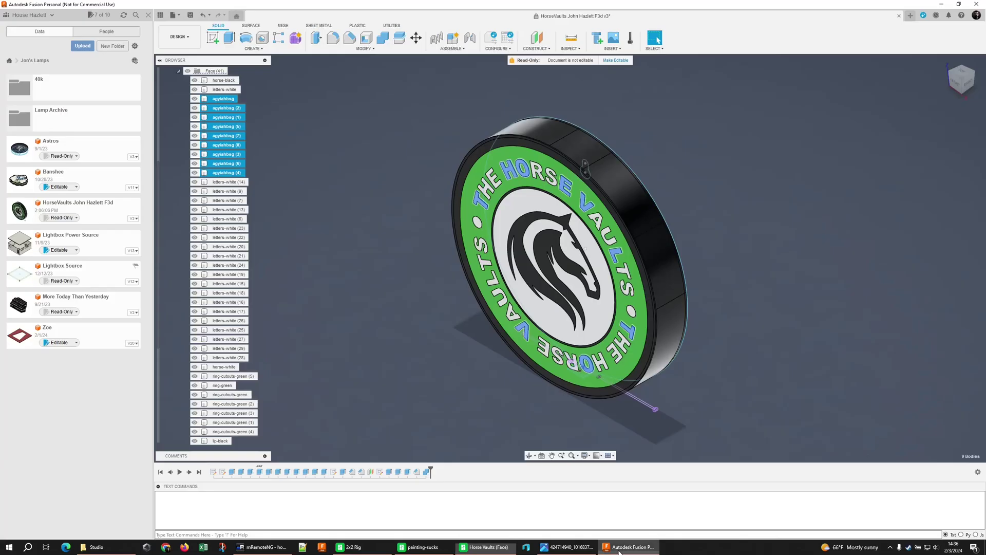
pyautogui.click(267, 93)
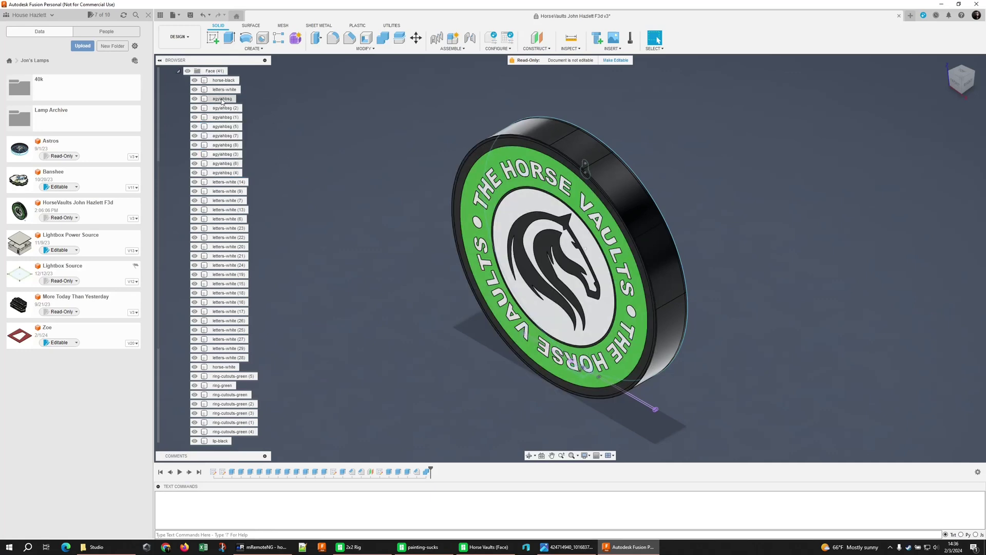
pyautogui.scroll(2, 209, 105)
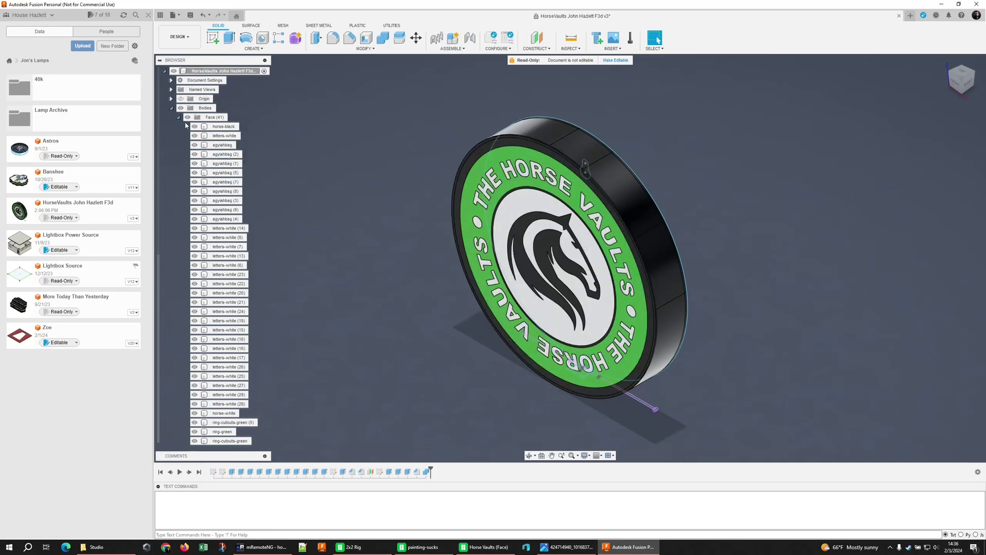
pyautogui.click(178, 117)
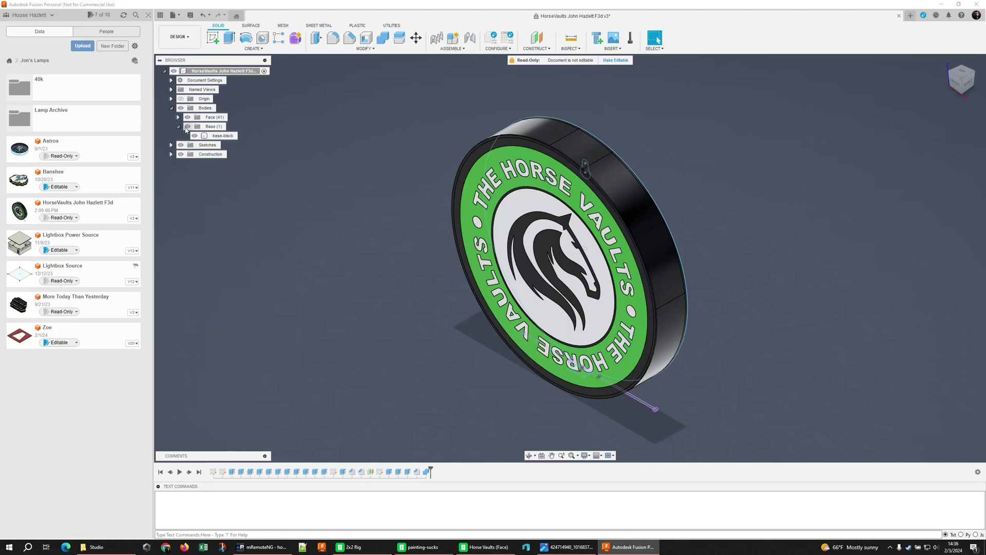
pyautogui.click(188, 126)
# - Check High refinement in Save As Mesh for the design, then cancel
pyautogui.rightClick(213, 72)
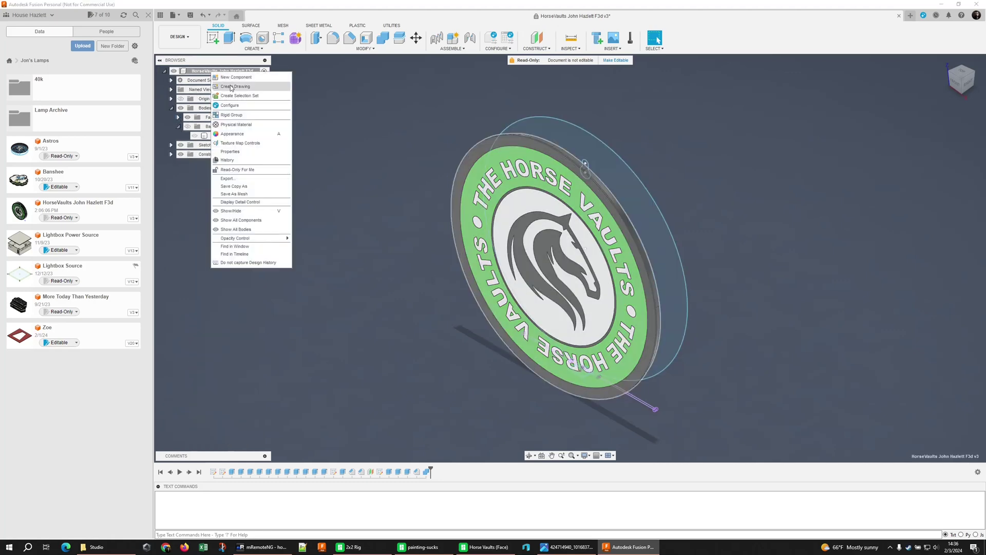
pyautogui.click(233, 193)
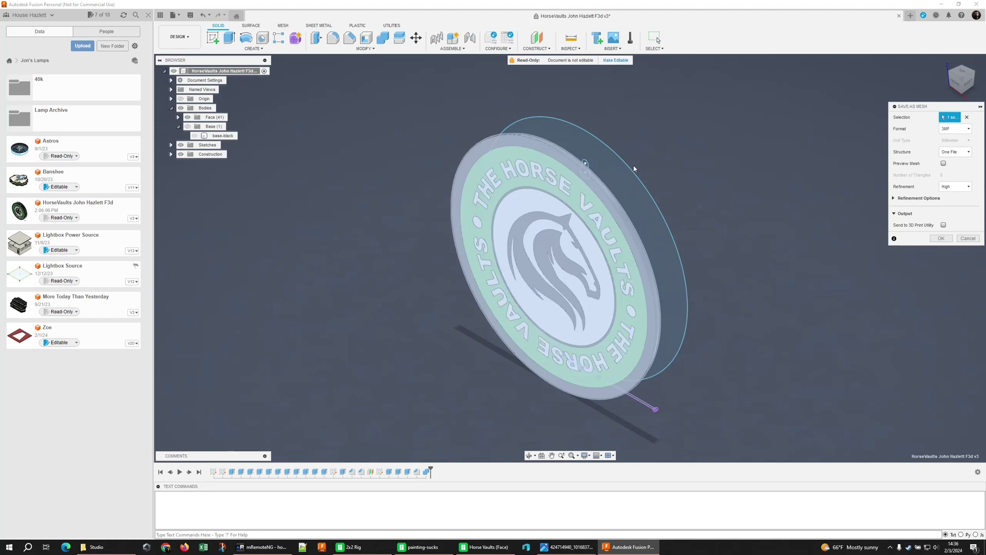
pyautogui.click(955, 187)
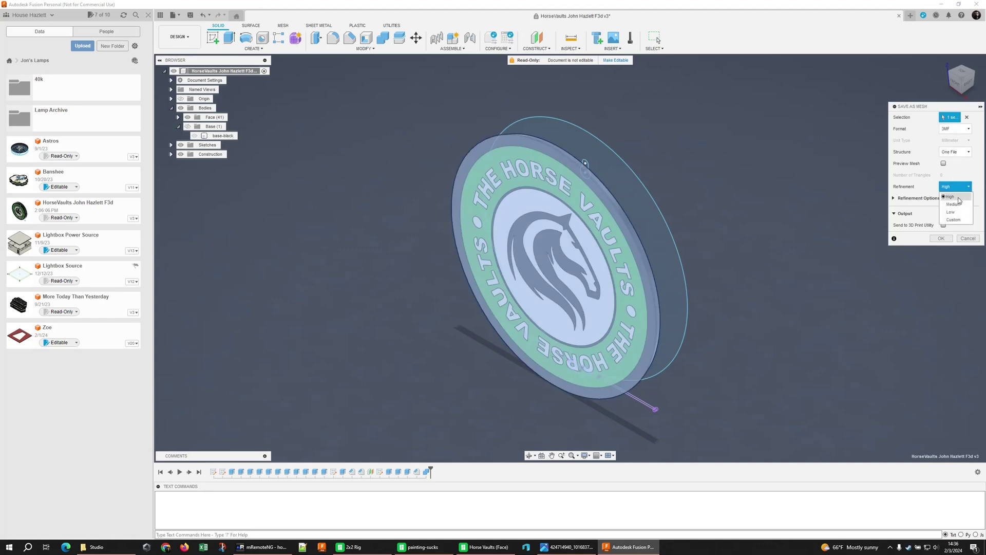
pyautogui.click(921, 152)
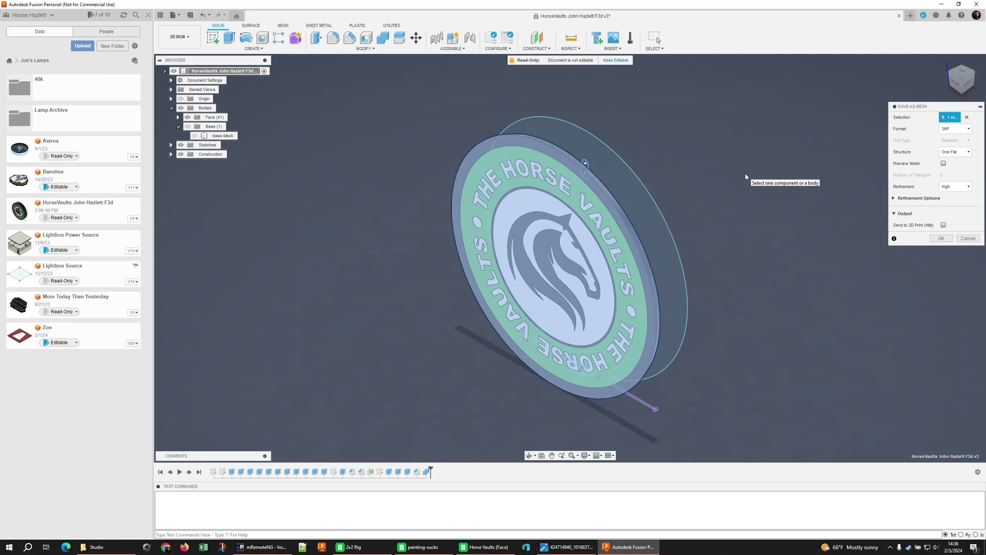
pyautogui.click(968, 238)
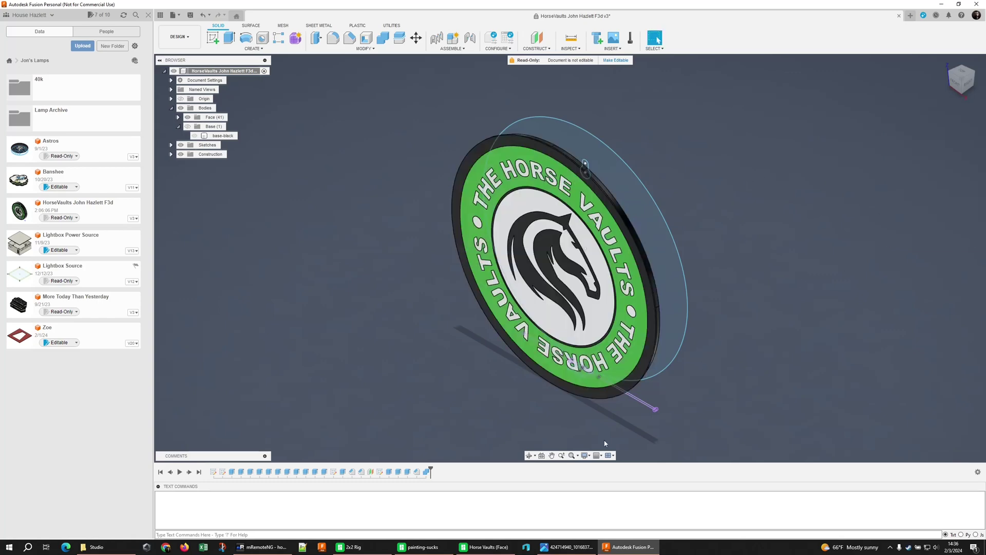
# - Scroll the Horse Vaults (Face) object list to review each part's filament
pyautogui.click(478, 547)
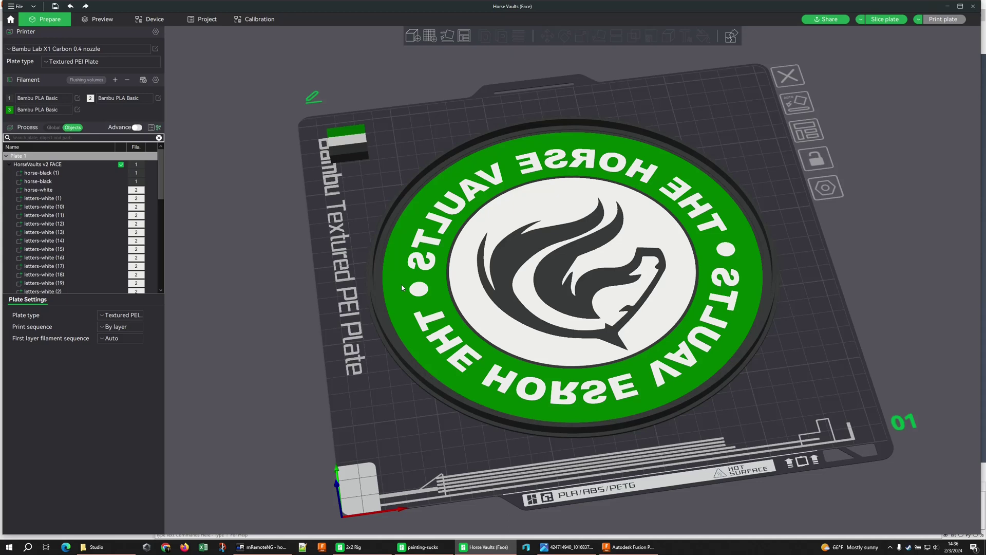
pyautogui.scroll(-5, 52, 230)
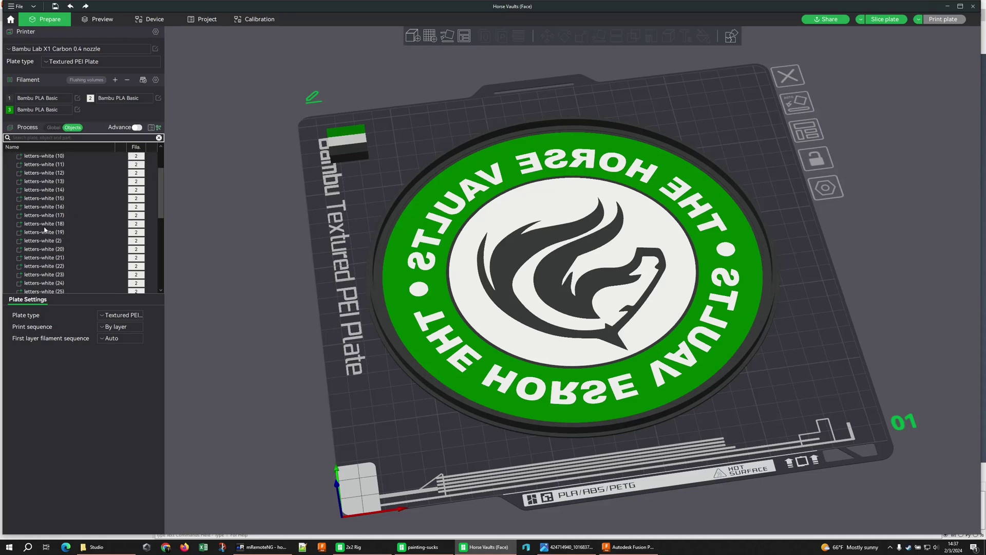